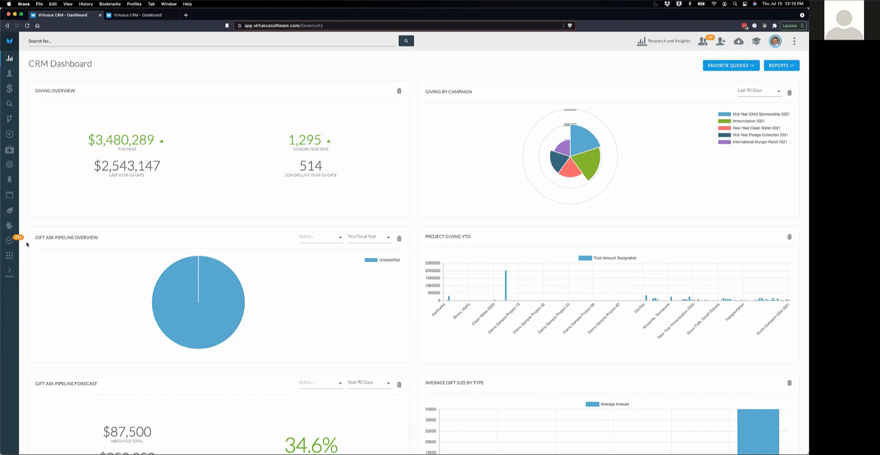
- Go from the dashboard's settings panel to the Gift & Contact Imports page
click(9, 255)
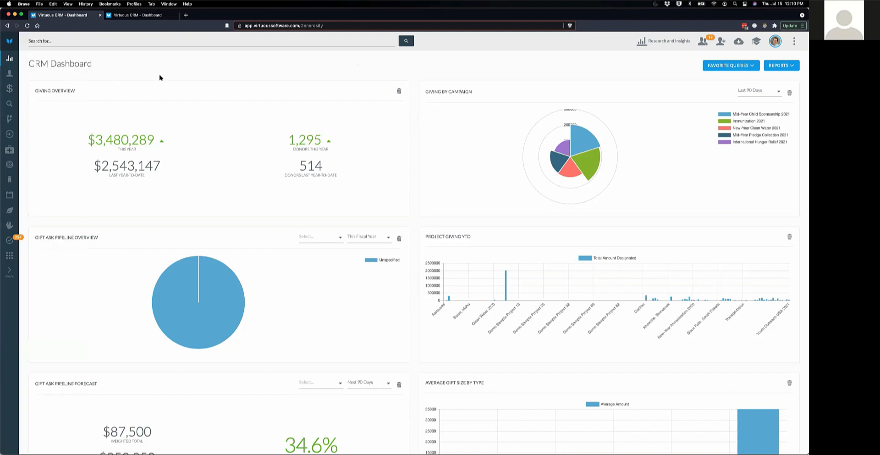
click(8, 134)
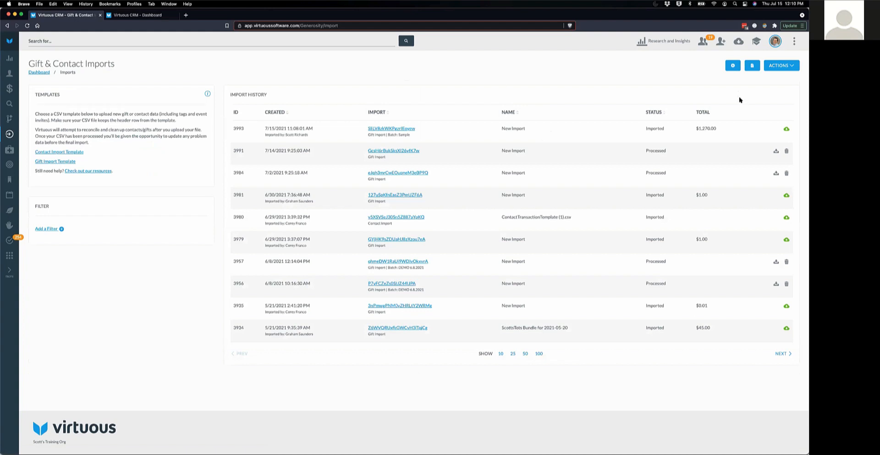
- Choose Receipt Gifts from the import Actions menu to reach the Receipting page
click(787, 67)
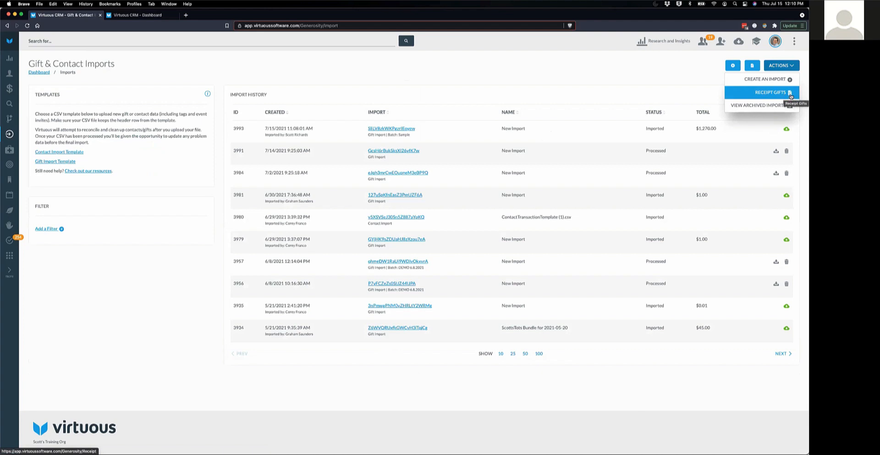
click(753, 70)
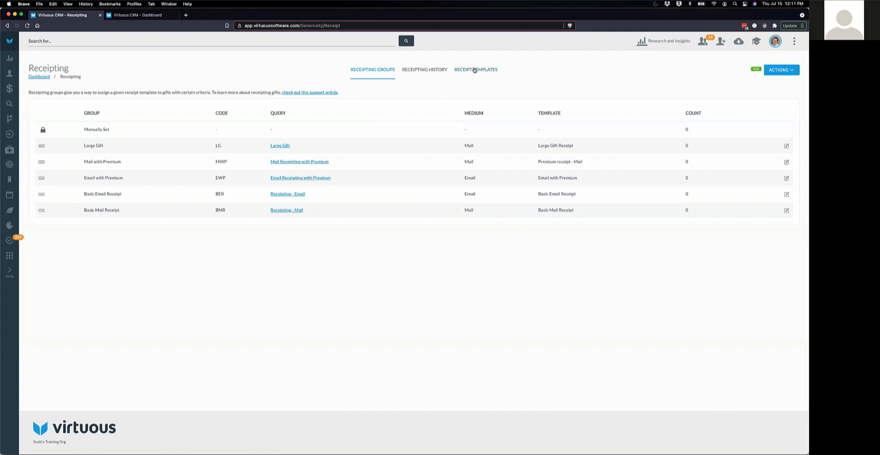
- Show the Receipt Templates list and bring up its Actions dropdown
click(473, 70)
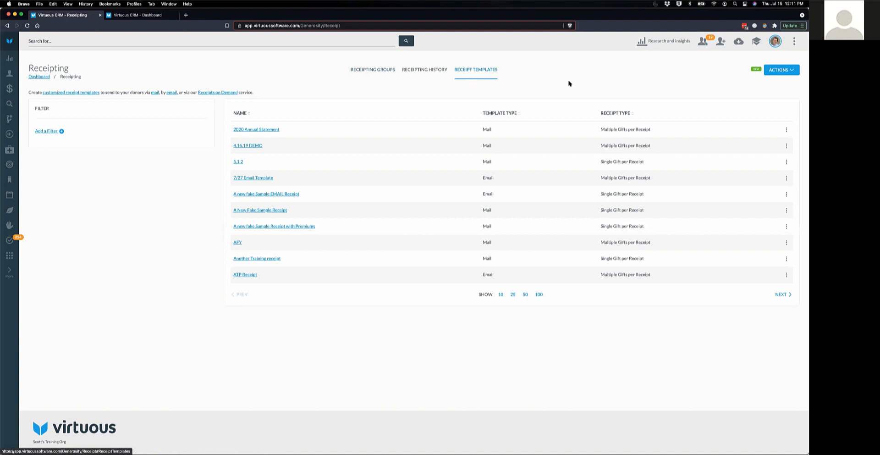
click(786, 71)
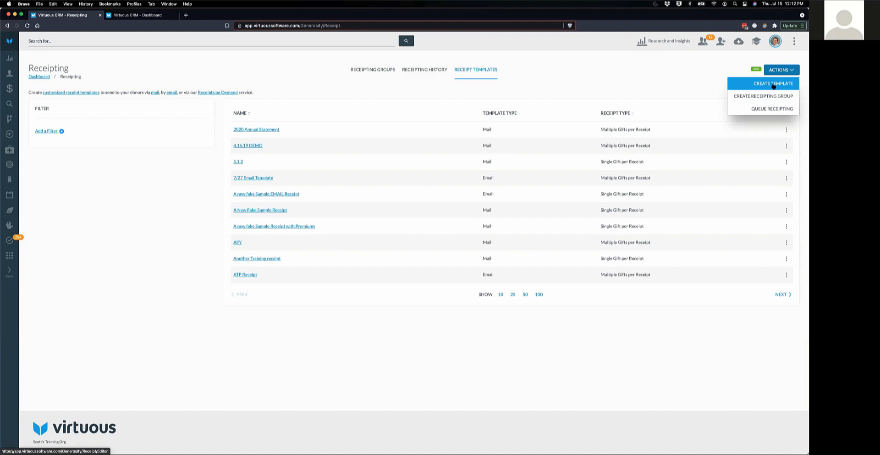
- Create a new receipt template and bring up its Receipt Type choices
click(774, 84)
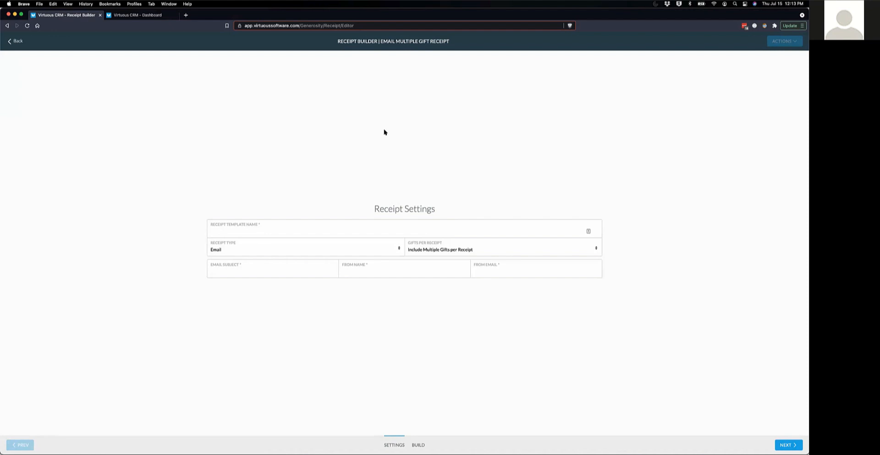
click(398, 249)
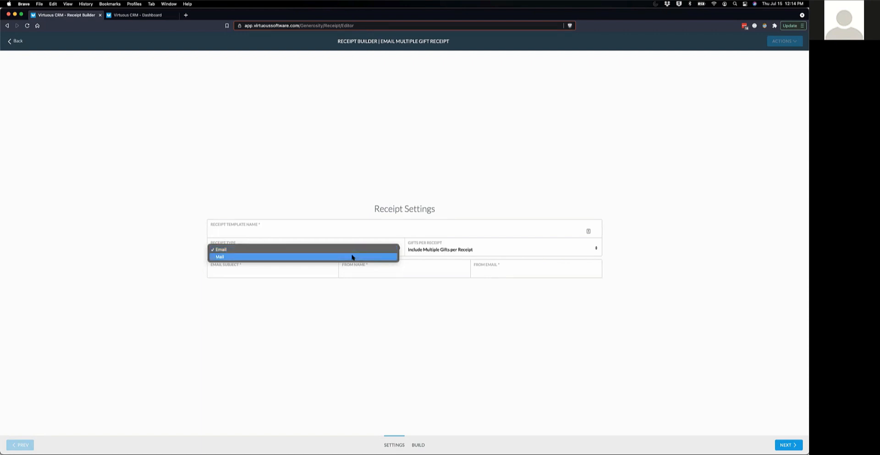
- Set Receipt Type to Mail and name the template 'Today's Webinar Mail Receipt' with a capital R
click(353, 257)
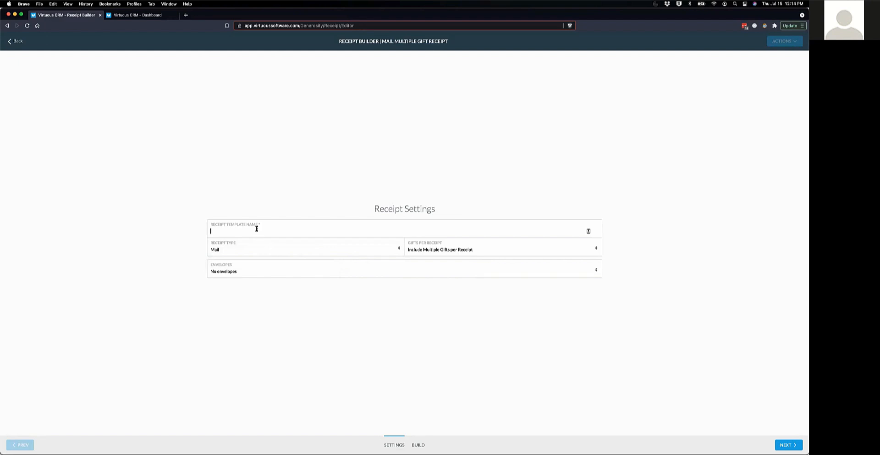
text(Today)
key(super+equal)
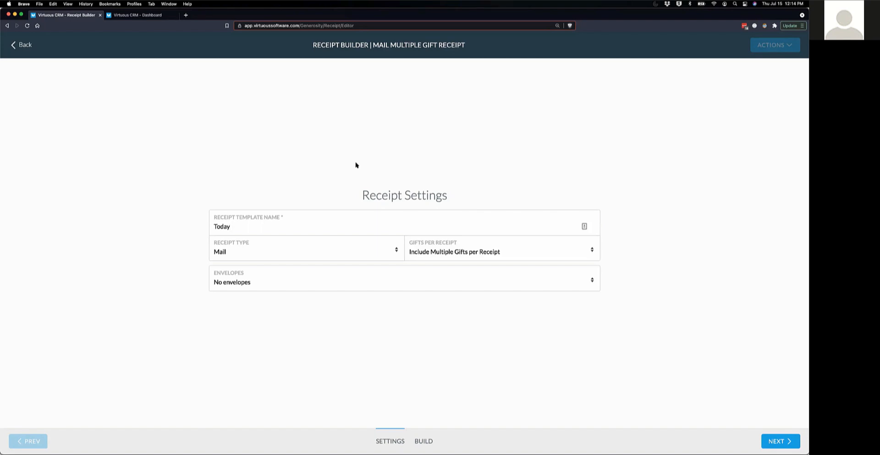
text('s Webinar Mail receipt)
click(274, 225)
key(Delete)
text(R)
- Set Gifts per Receipt to Include Single Gift per Receipt
click(522, 250)
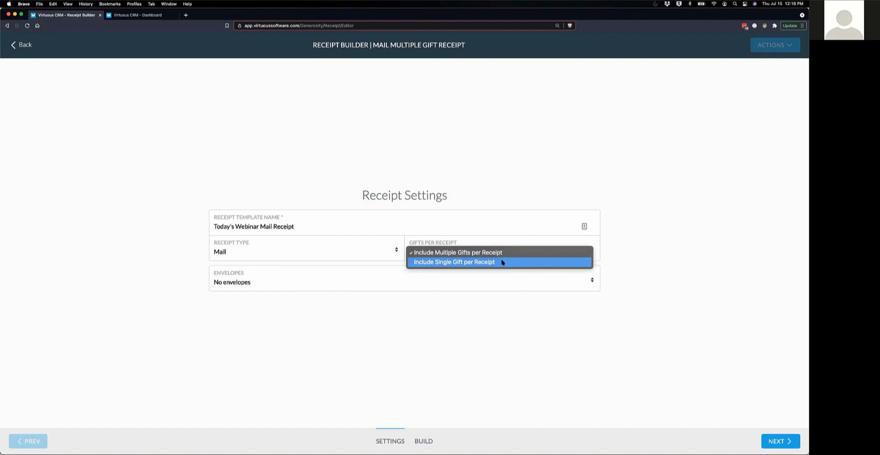
click(502, 262)
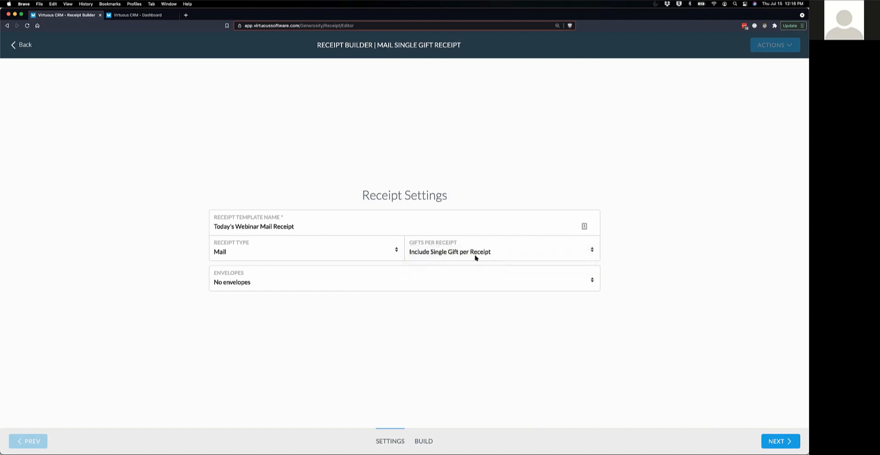
click(261, 282)
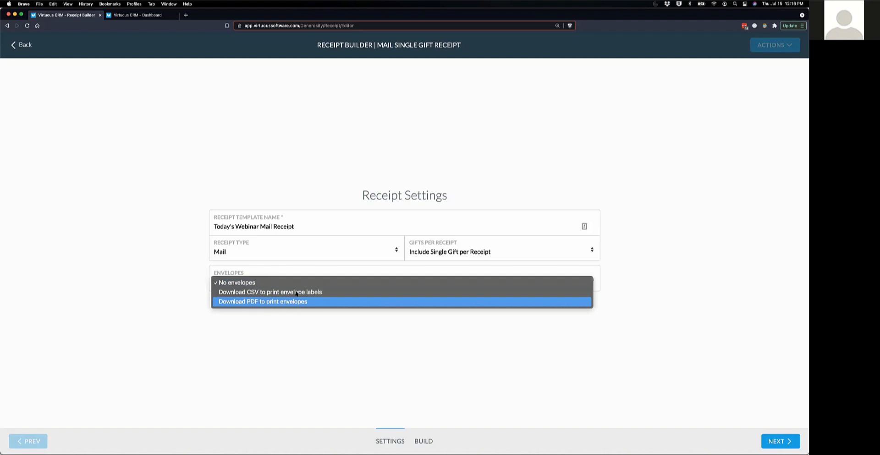
click(627, 151)
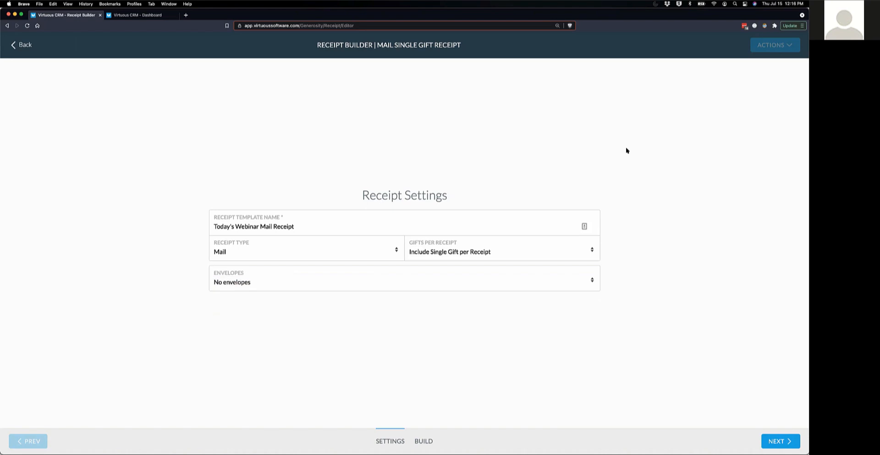
key(super+equal)
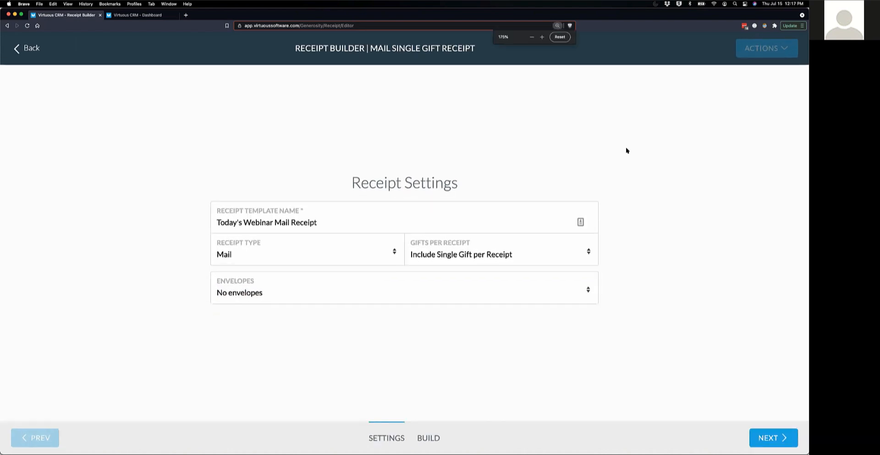
key(super+minus)
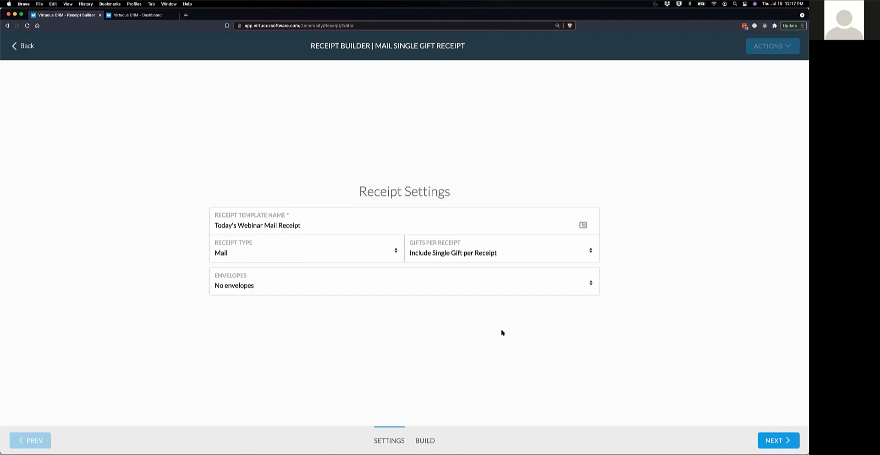
- Advance to the Build step and check the receipt's HTML source without changes
click(779, 441)
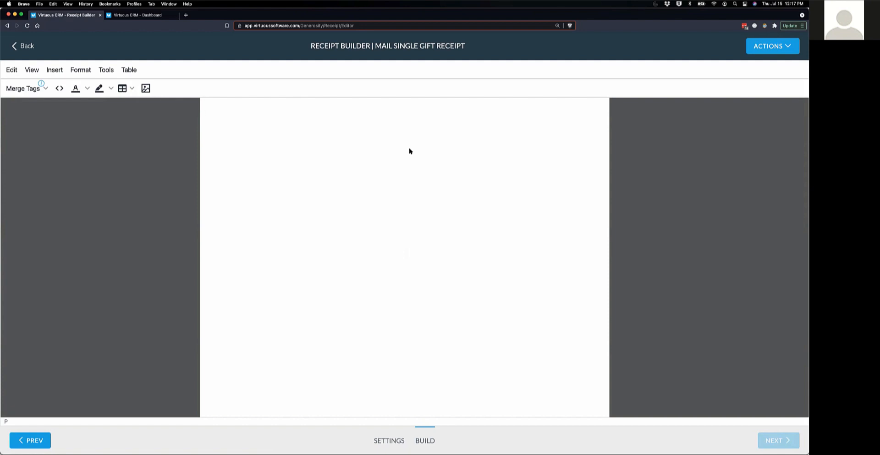
click(59, 89)
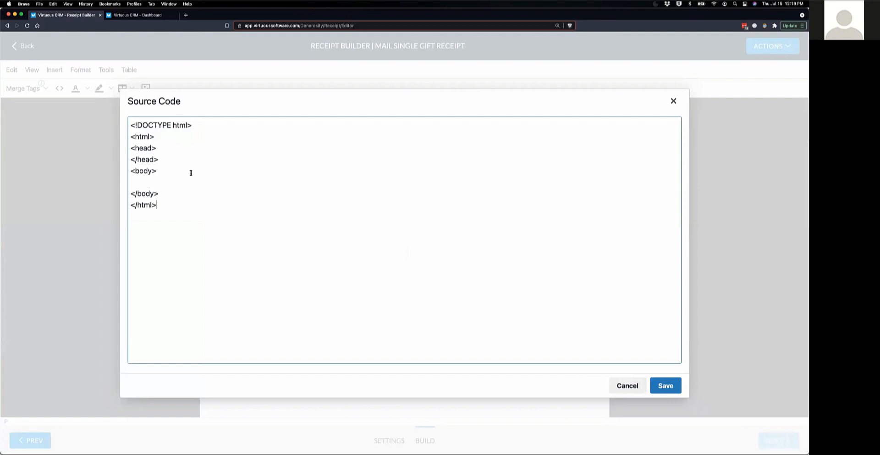
click(636, 387)
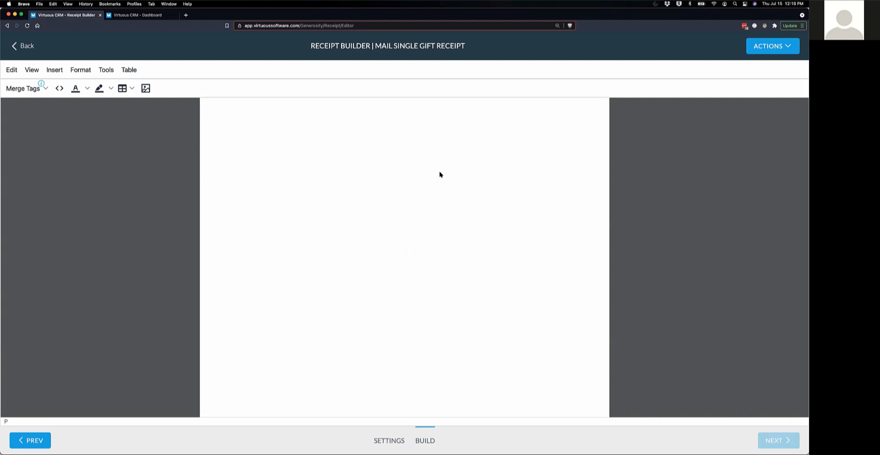
- Upload the red brushstroke circle image (640 x 632) from Finder and insert it into the receipt
click(145, 89)
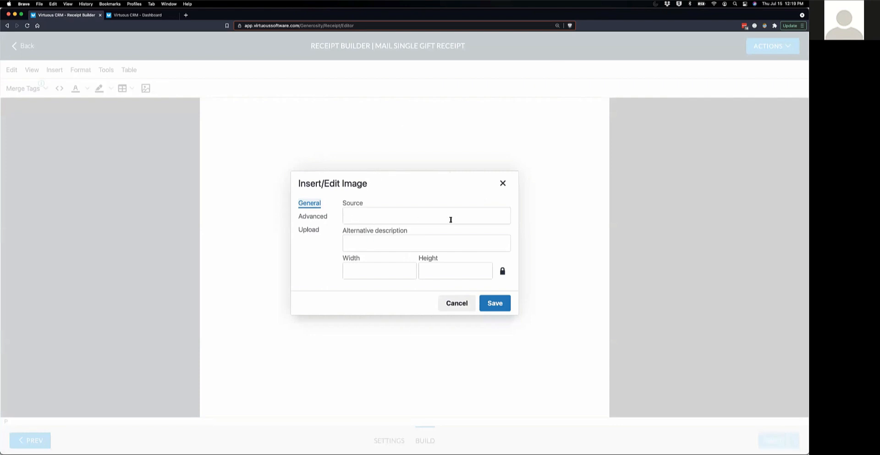
click(315, 233)
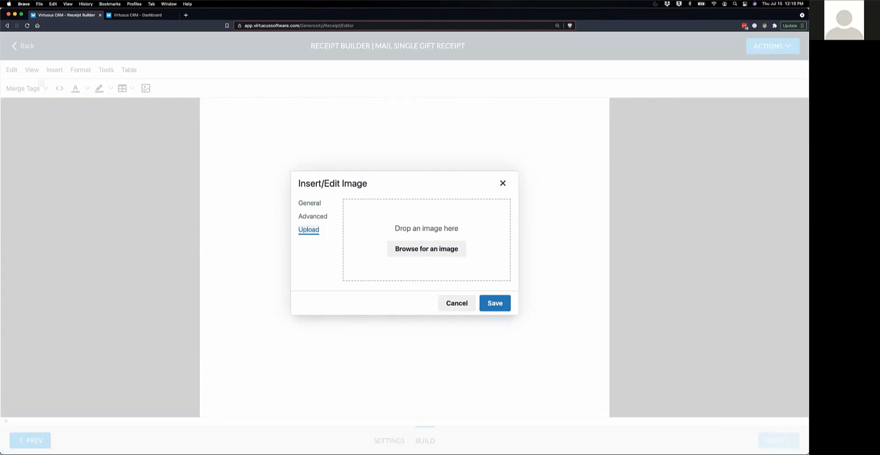
key(super+Tab)
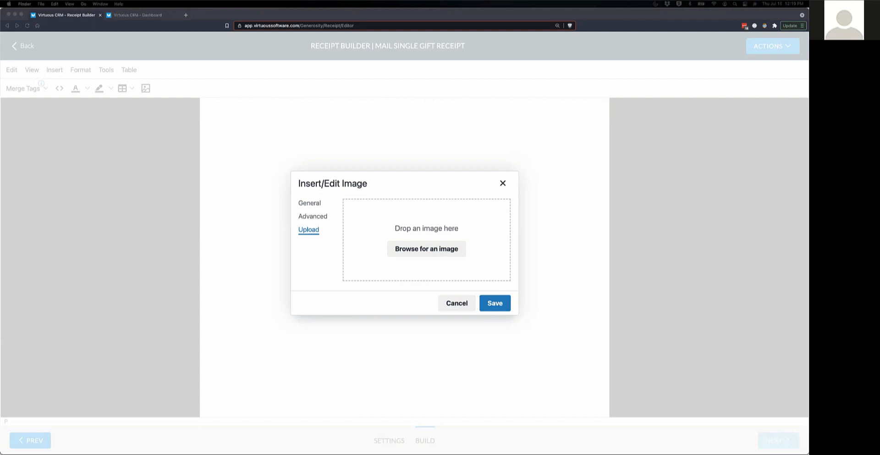
drag(442, 169, 423, 230)
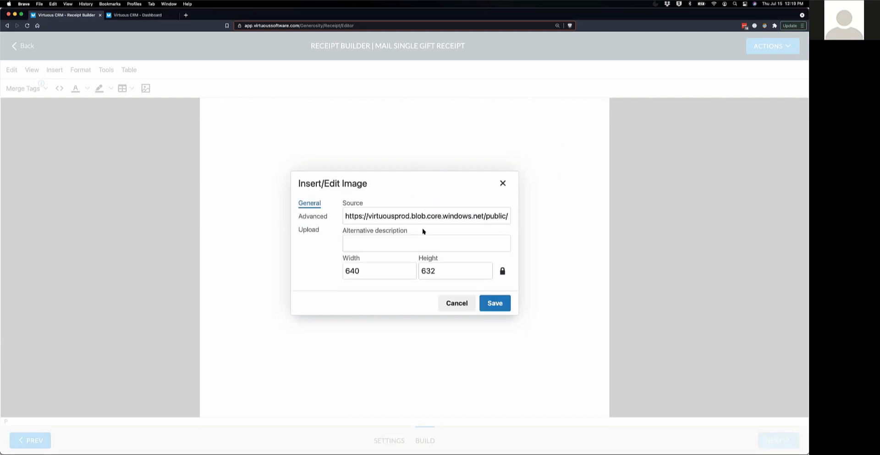
click(495, 302)
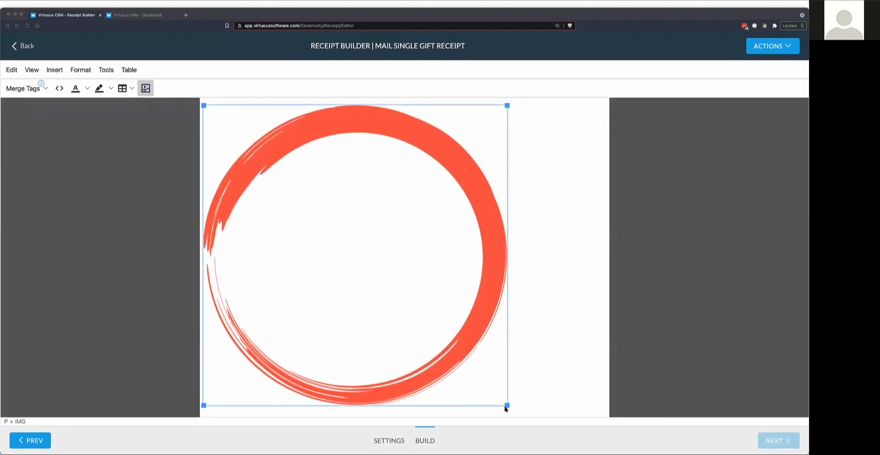
- Shrink the circle image to about 248 x 245 and center it with Format > Align > Center
drag(507, 406, 240, 140)
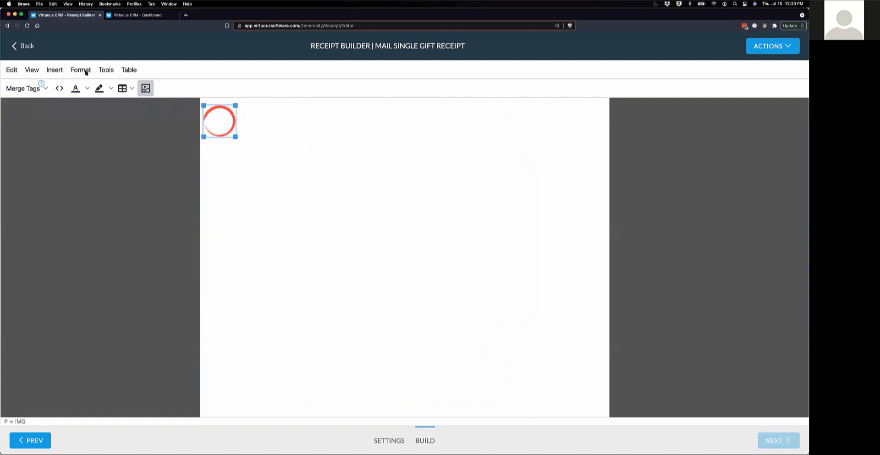
click(85, 71)
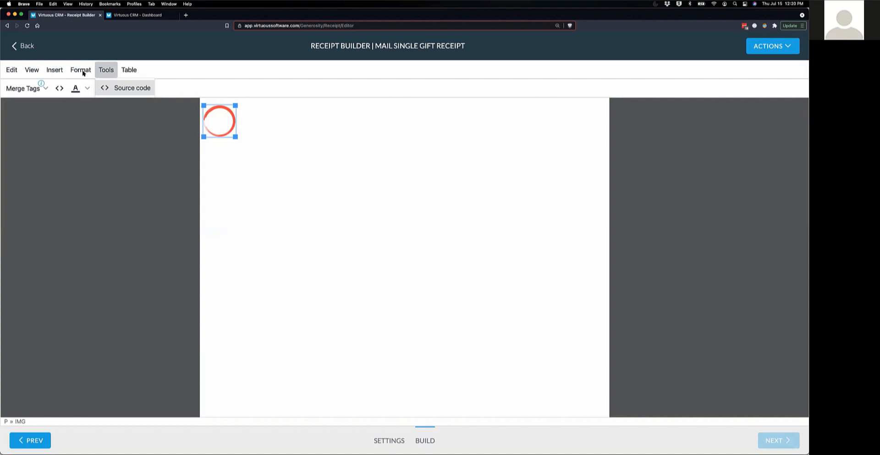
mouse_move(84, 72)
mouse_move(103, 259)
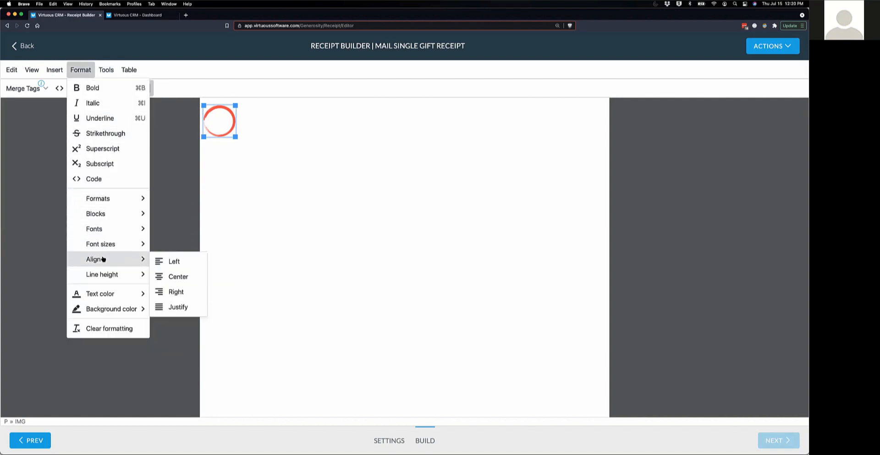
click(165, 276)
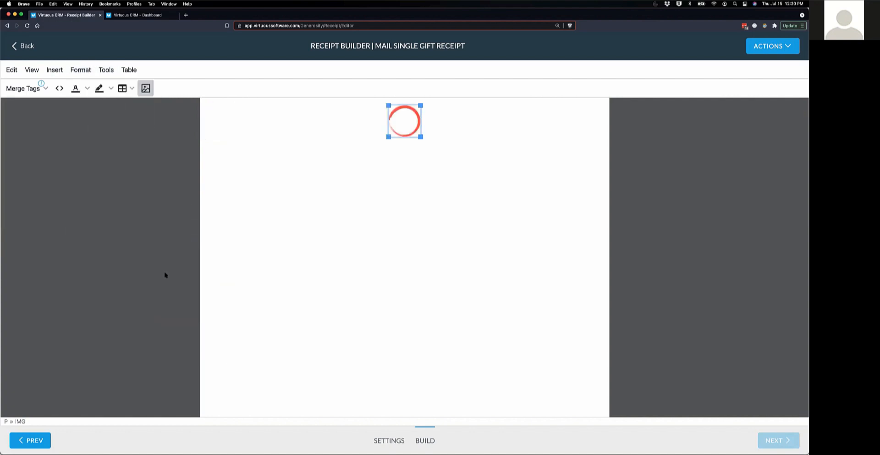
click(442, 150)
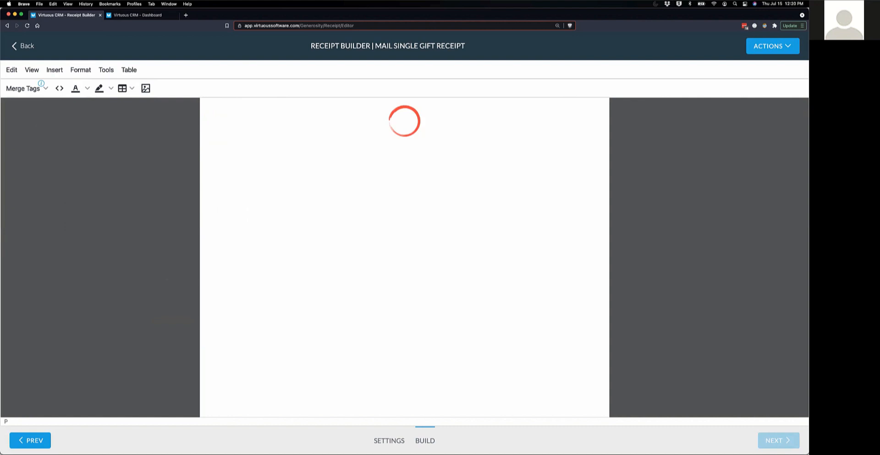
- Insert the %ReceiptId% merge tag below the logo from the Merge Tags list
key(ctrl+Up)
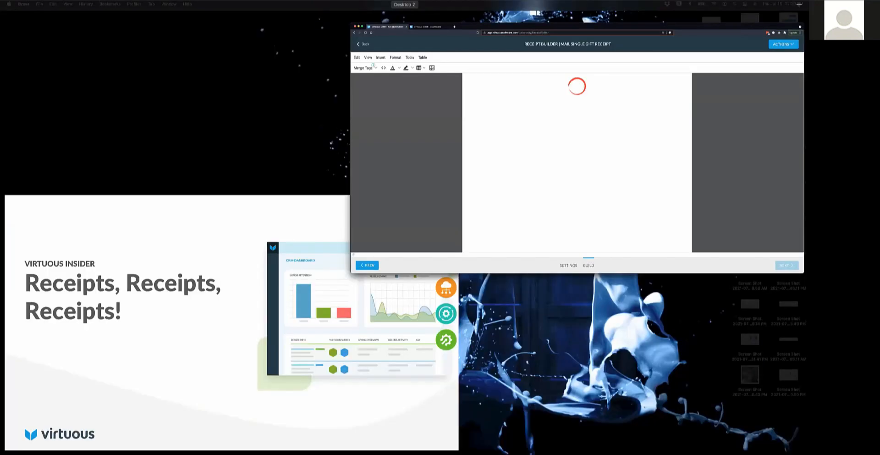
click(518, 149)
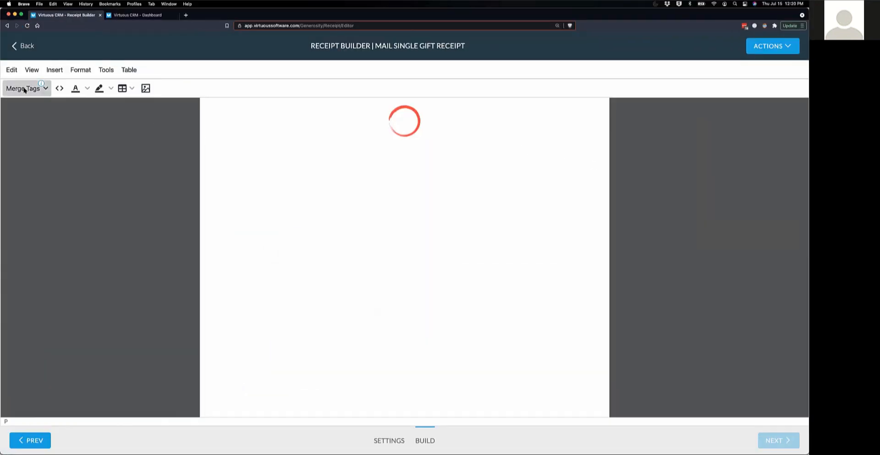
click(24, 89)
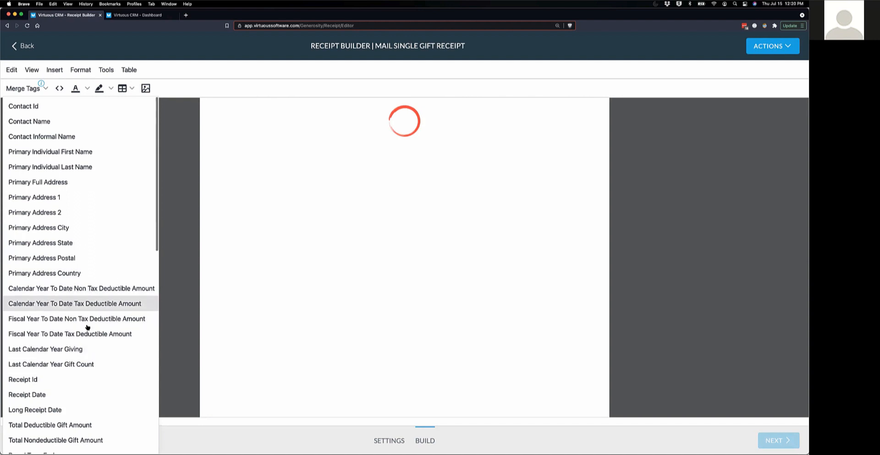
scroll(116, 349, down, 2)
scroll(116, 349, down, 1)
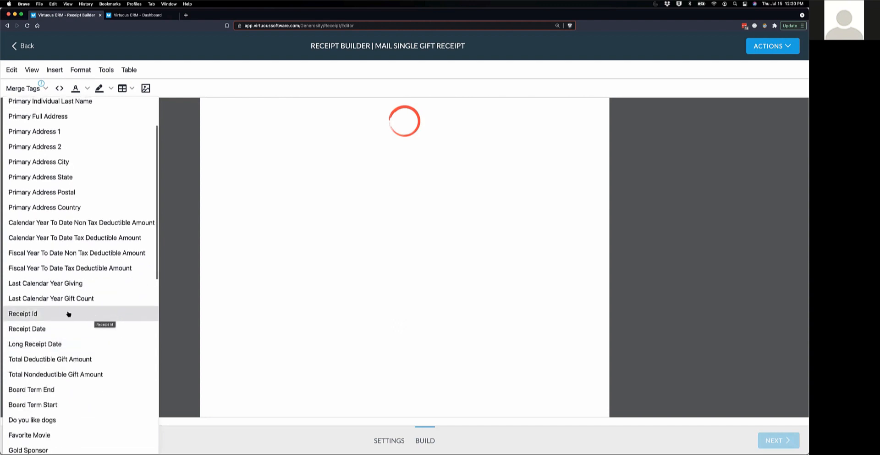
scroll(103, 331, down, 3)
scroll(103, 336, down, 3)
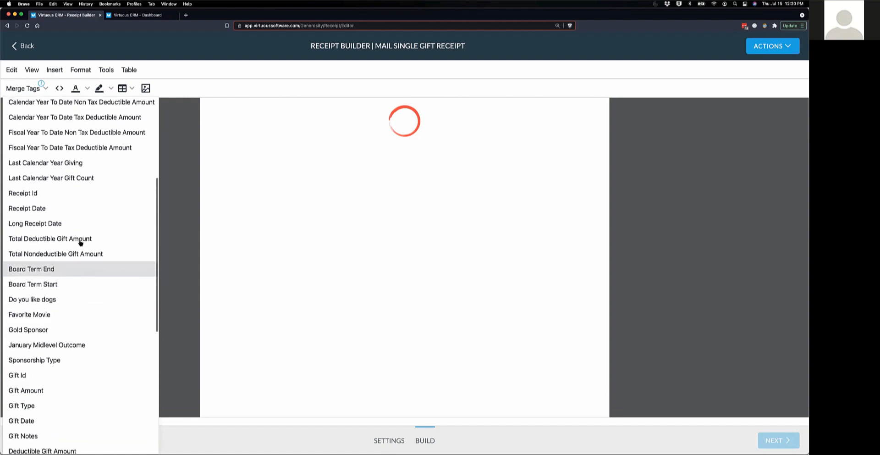
scroll(110, 237, down, 1)
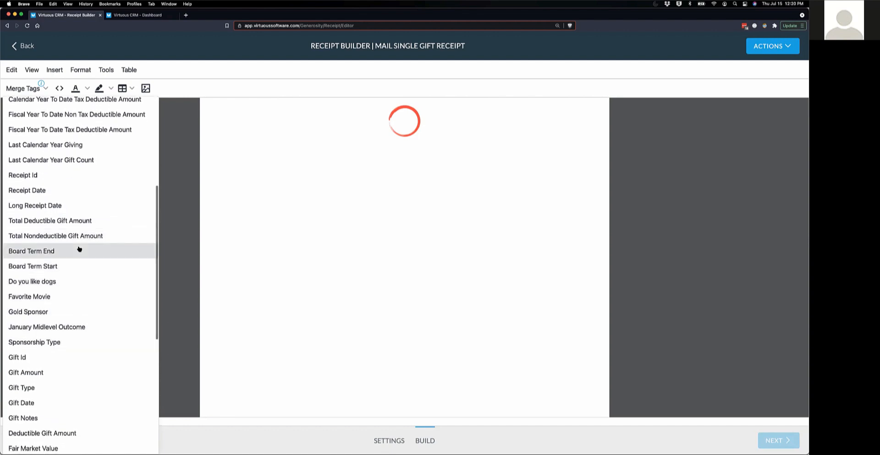
scroll(106, 297, down, 6)
scroll(106, 297, down, 7)
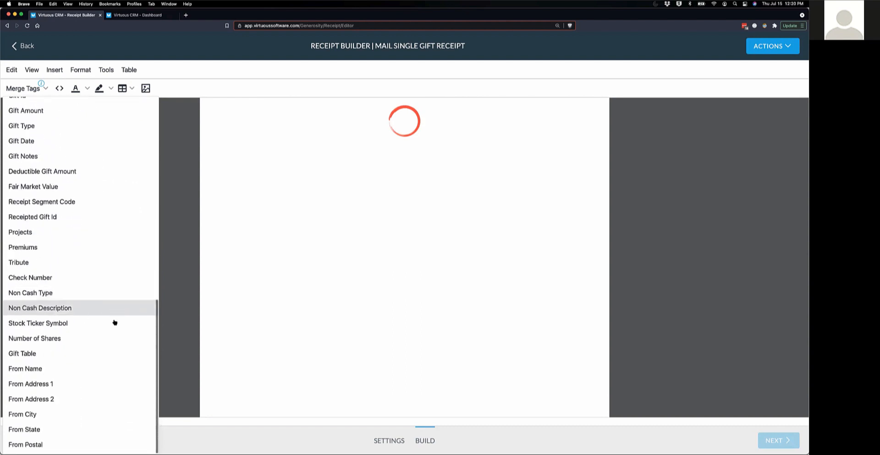
scroll(120, 217, up, 10)
scroll(119, 218, up, 8)
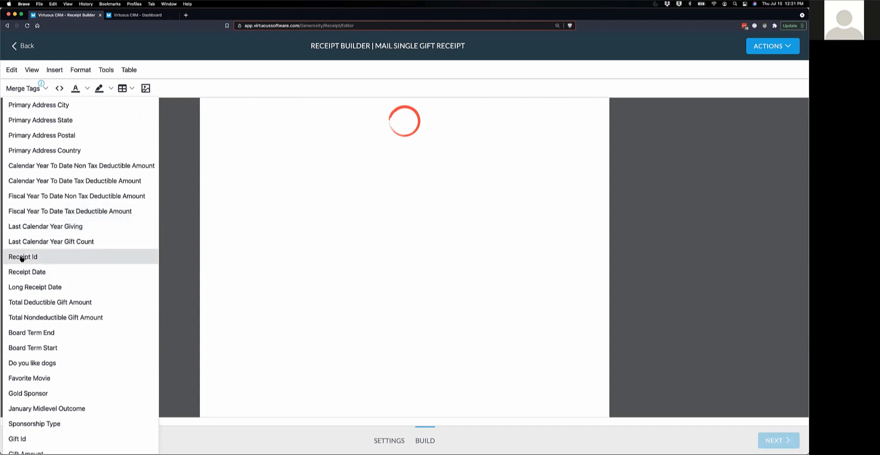
click(22, 258)
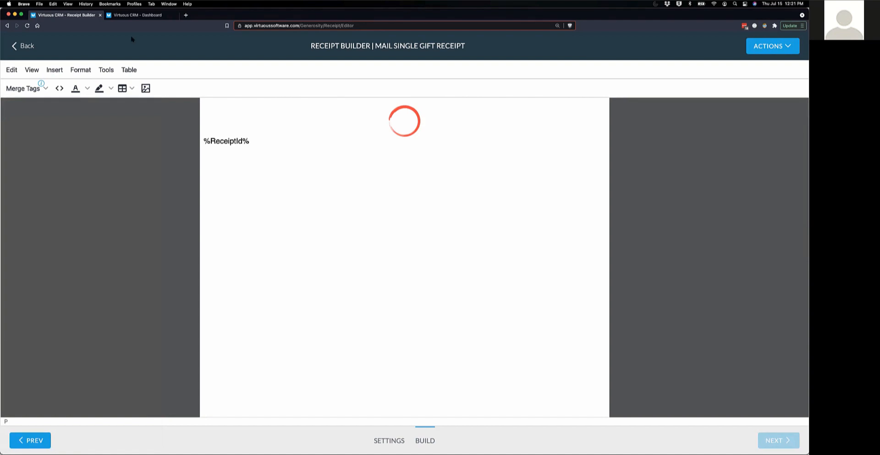
- Insert the %LongReceiptDate% and %ContactName% tags, then %PrimaryFullAddress% on the next line
click(35, 89)
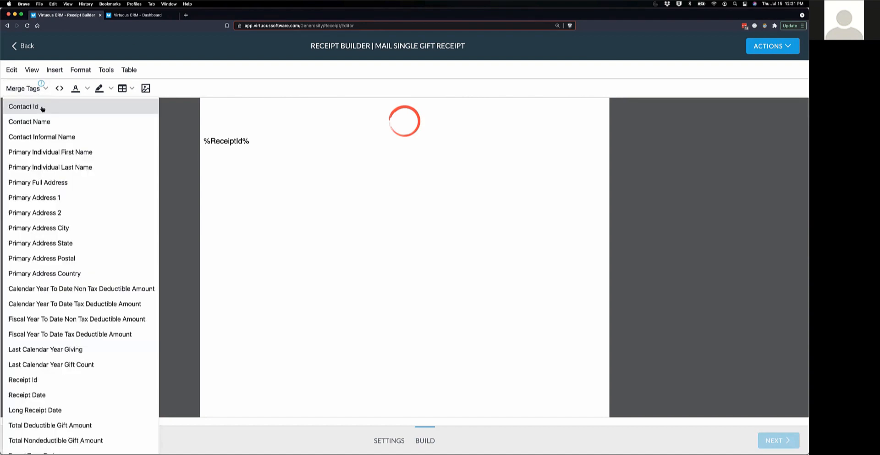
scroll(95, 331, down, 2)
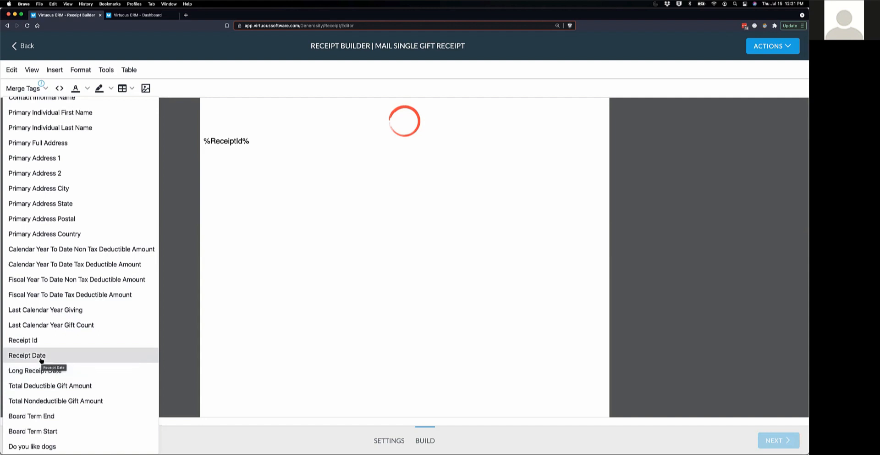
click(41, 370)
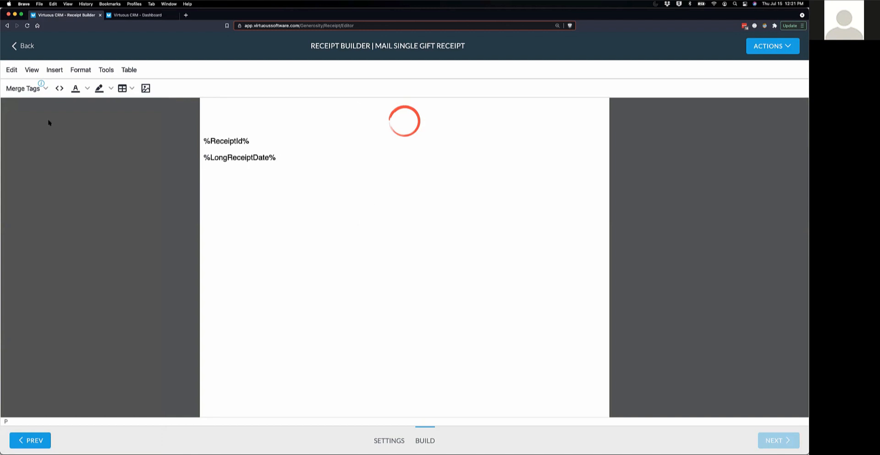
click(32, 90)
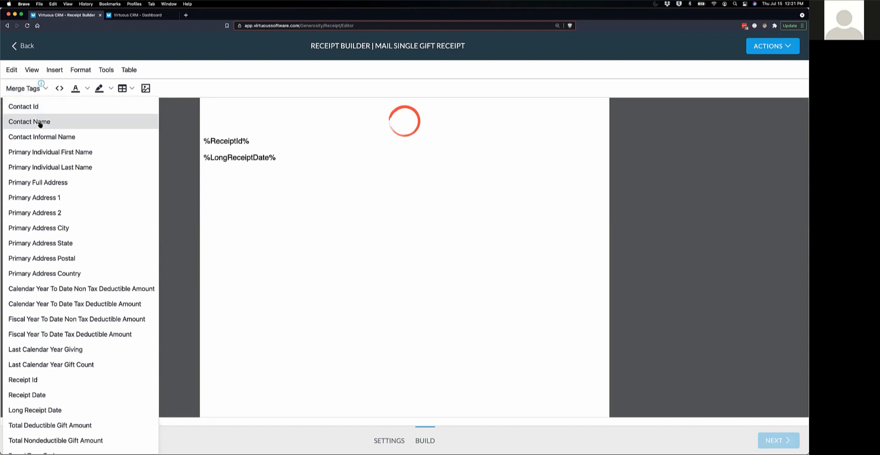
click(39, 122)
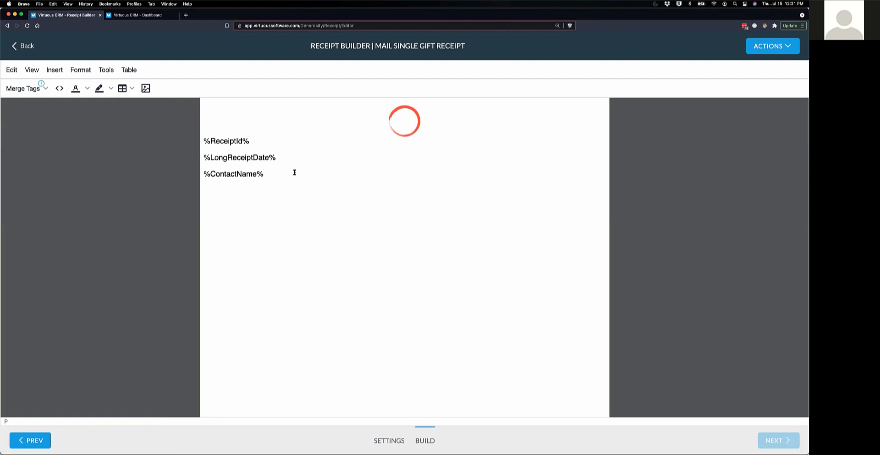
key(shift+Return)
click(28, 89)
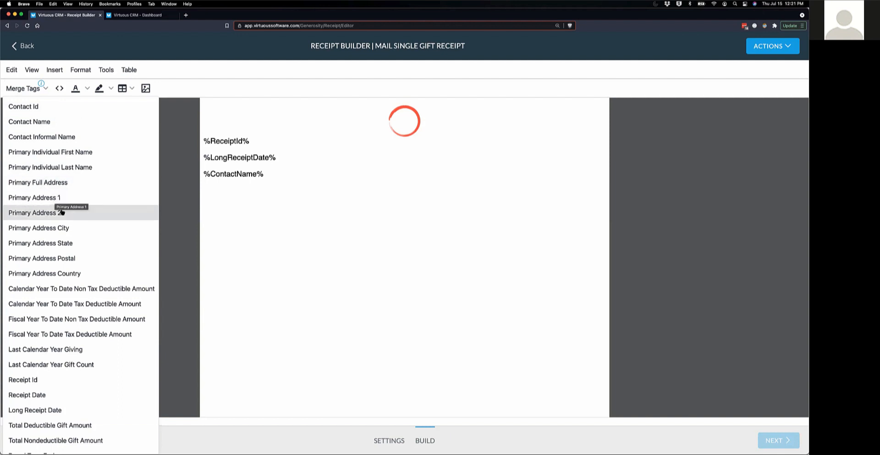
click(41, 182)
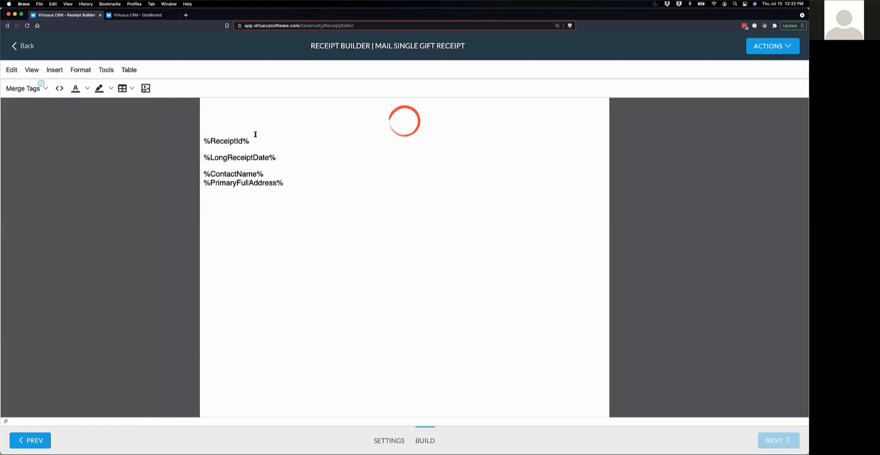
- Right-align the %ReceiptId% tag and add a blank line below the address block
drag(250, 140, 203, 140)
click(84, 72)
mouse_move(108, 268)
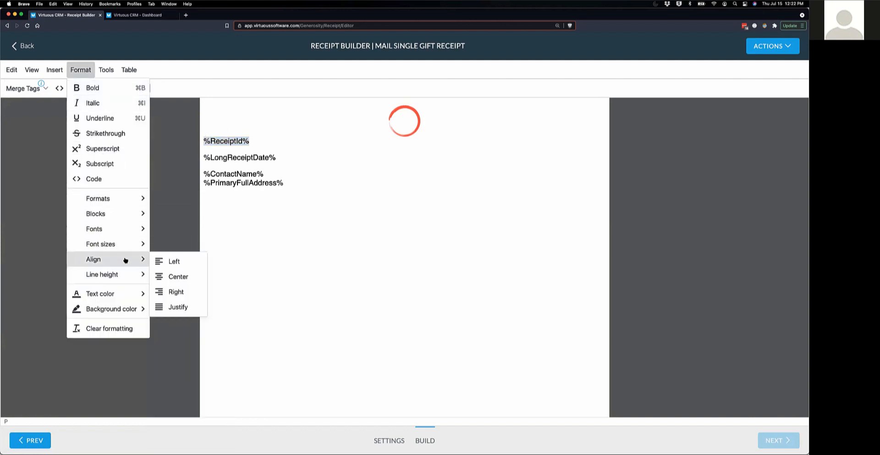
click(172, 292)
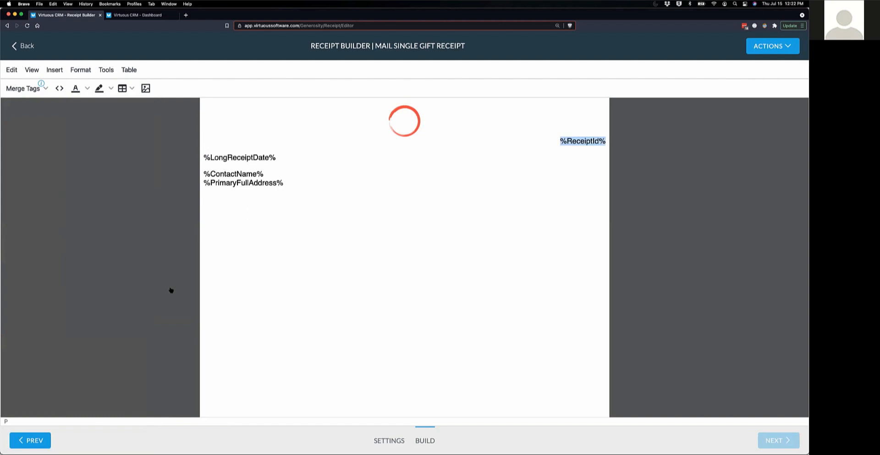
click(305, 185)
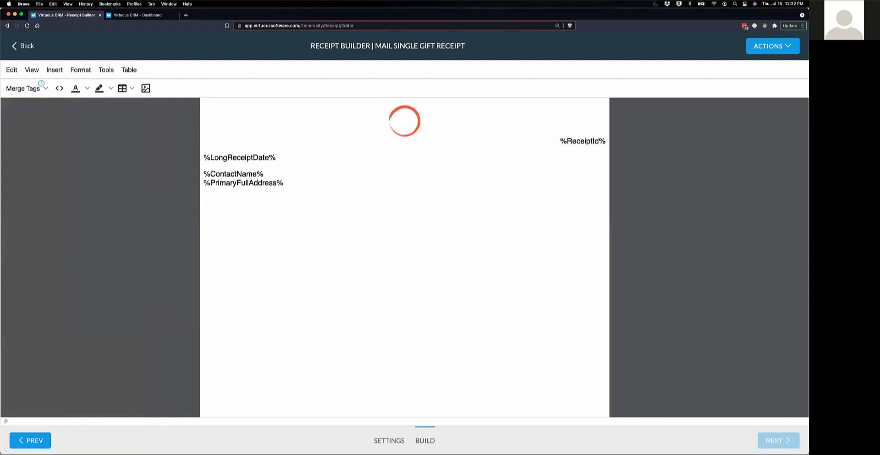
key(Return)
key(Return)
- Write the greeting 'Hi %ContactInformalName%' below the address tags
text(Hi)
click(26, 89)
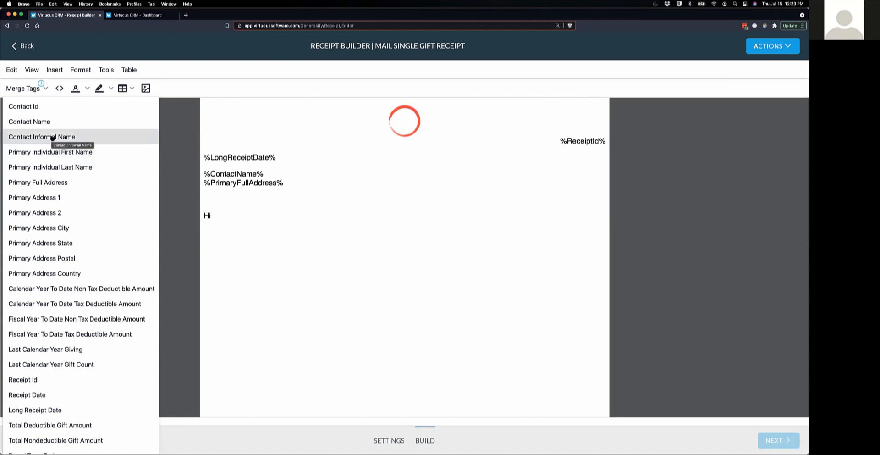
click(52, 137)
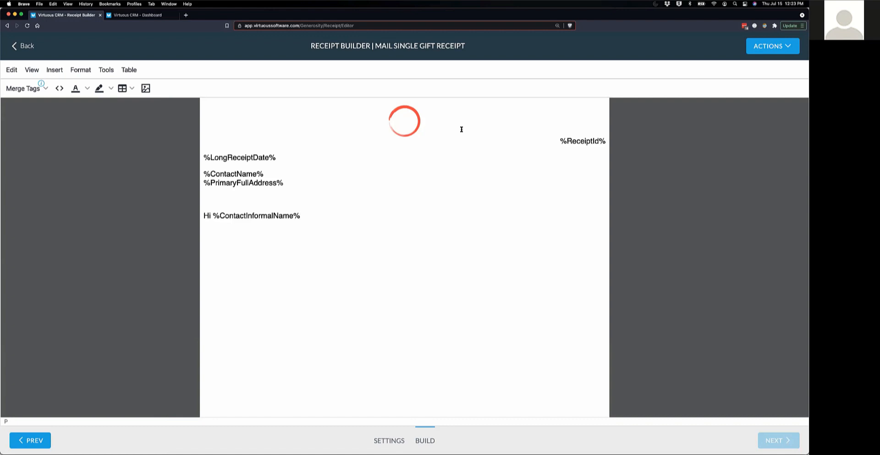
- Continue the greeting with ', Thanks for the generous gift!'
text(, )
text(Thankls for)
text( the)
key(BackSpace)
key(BackSpace)
key(BackSpace)
key(BackSpace)
key(BackSpace)
key(BackSpace)
key(BackSpace)
key(BackSpace)
key(BackSpace)
key(BackSpace)
key(BackSpace)
text(s for the genero)
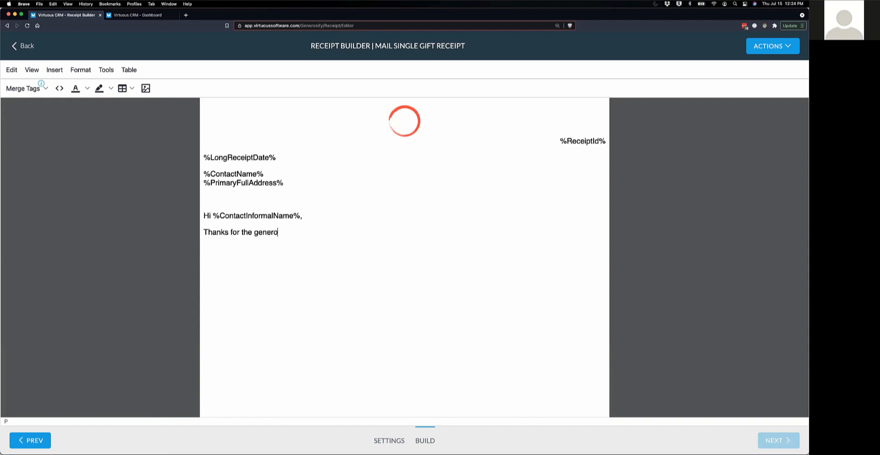
text(us gift!)
click(38, 89)
scroll(72, 282, down, 4)
scroll(72, 283, down, 4)
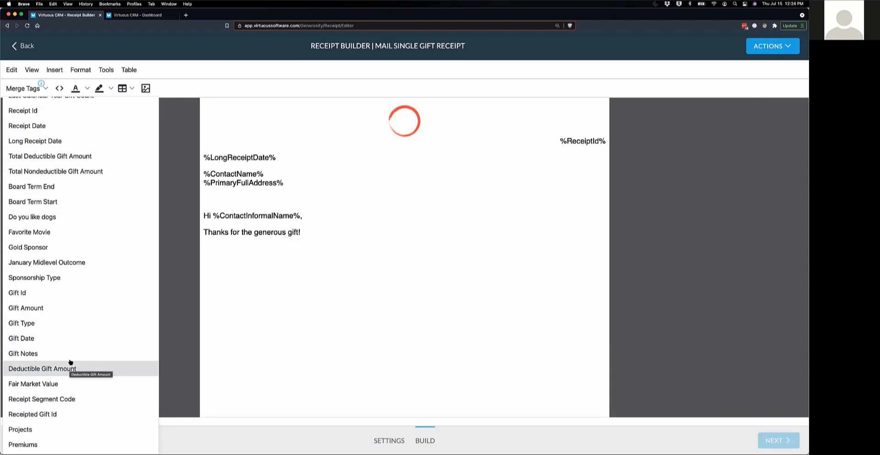
scroll(77, 368, down, 10)
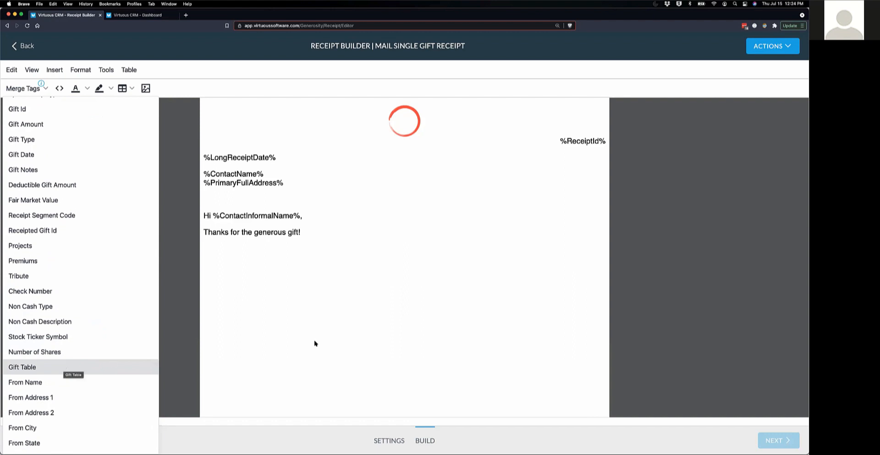
- Add 'See below for your records:' after the thank-you and start a new line beneath
click(338, 277)
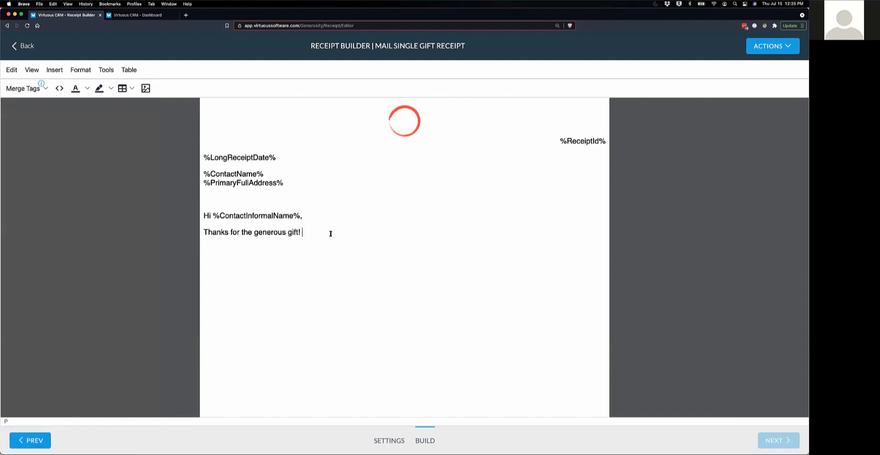
text(See belo for your records:)
click(331, 233)
text(w)
click(408, 233)
key(Return)
click(23, 88)
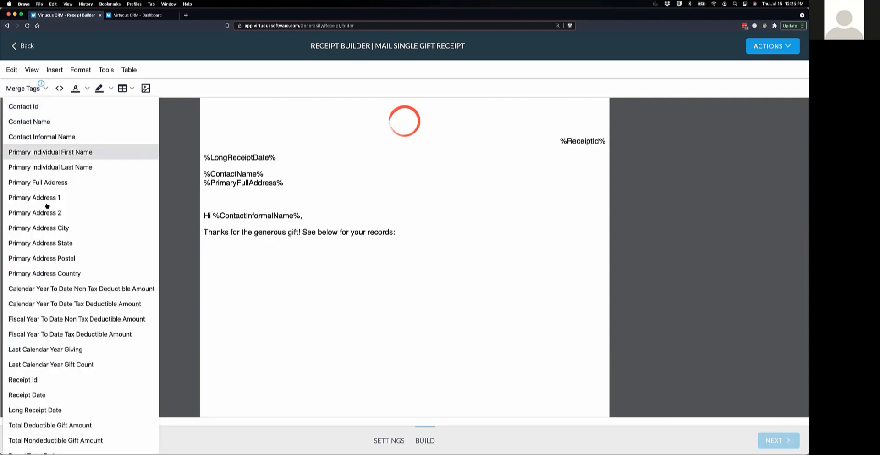
scroll(69, 340, down, 10)
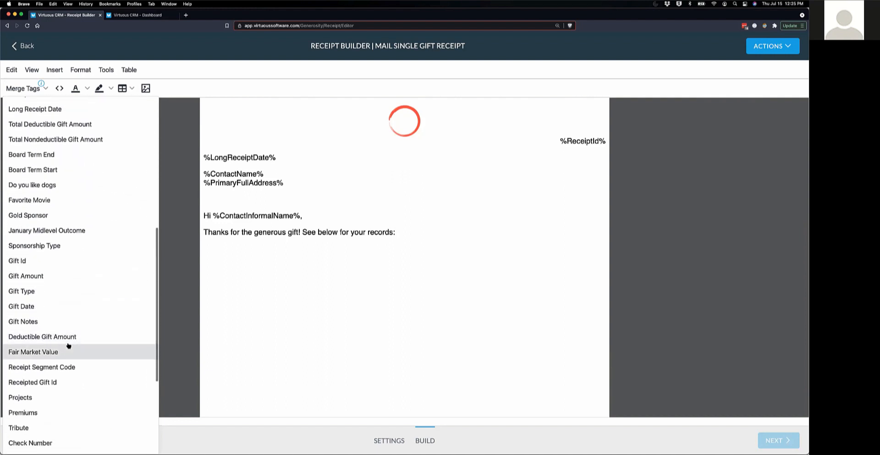
scroll(85, 364, down, 4)
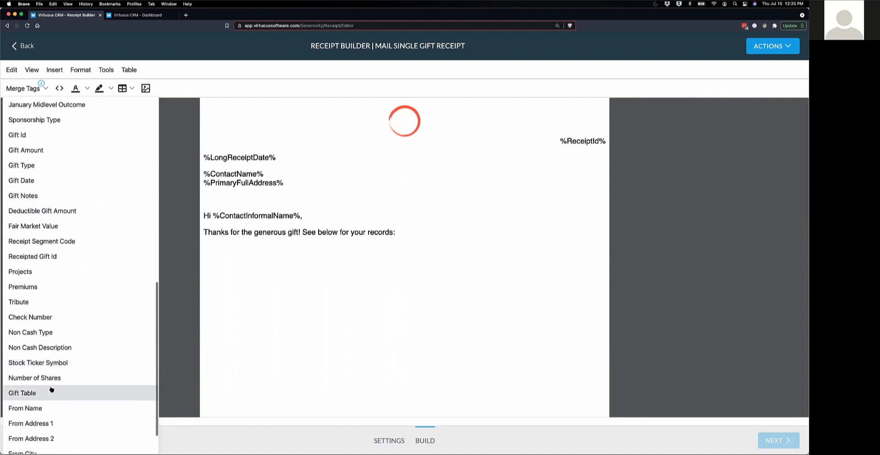
- Insert the Gift Table, delete its Tribute column, and rename Amount to Tax-deductible Amount
click(51, 390)
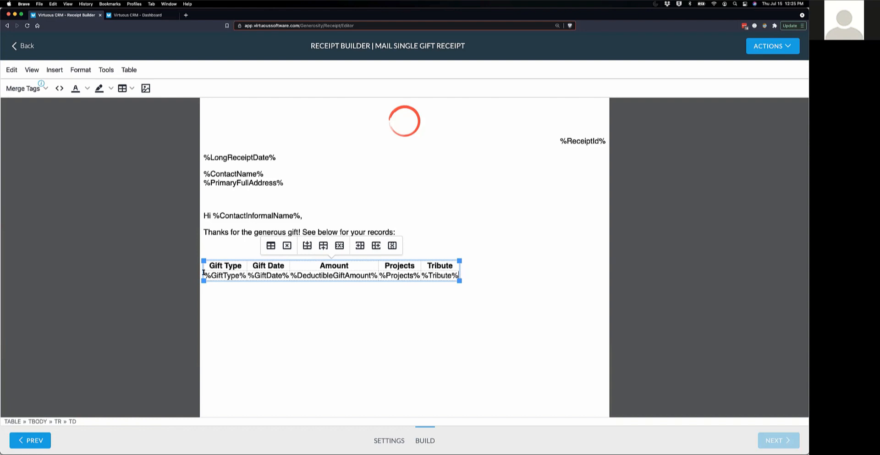
click(437, 266)
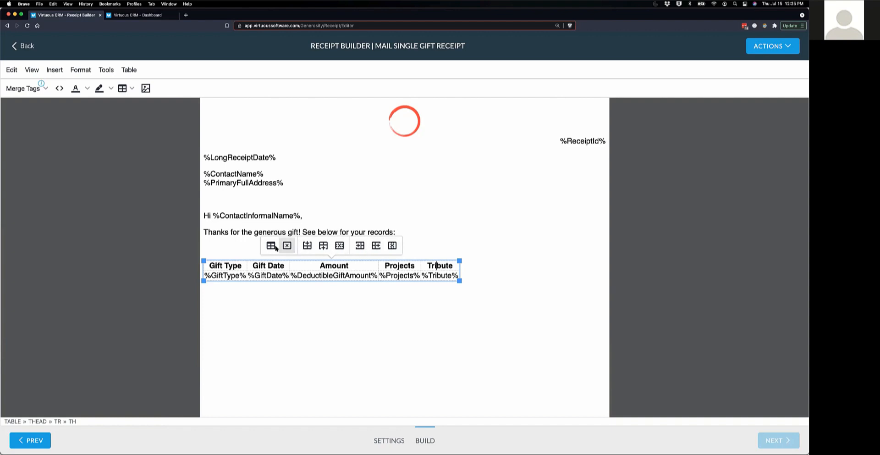
click(393, 245)
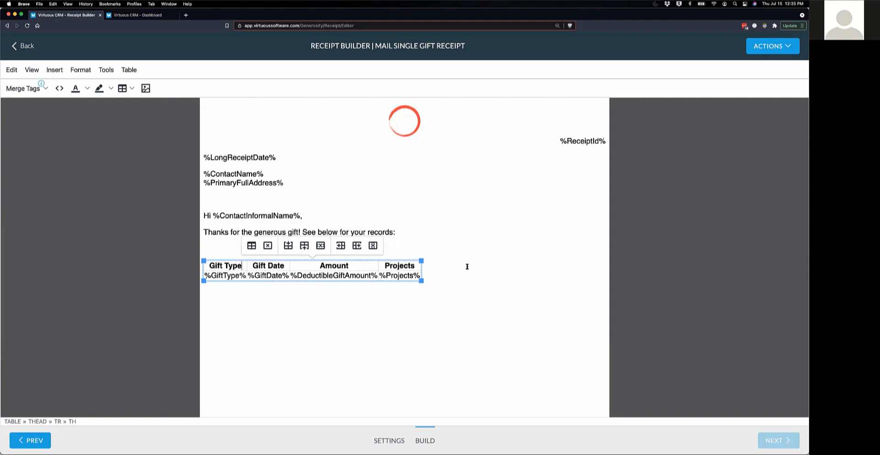
click(310, 264)
text(Tax-deductible)
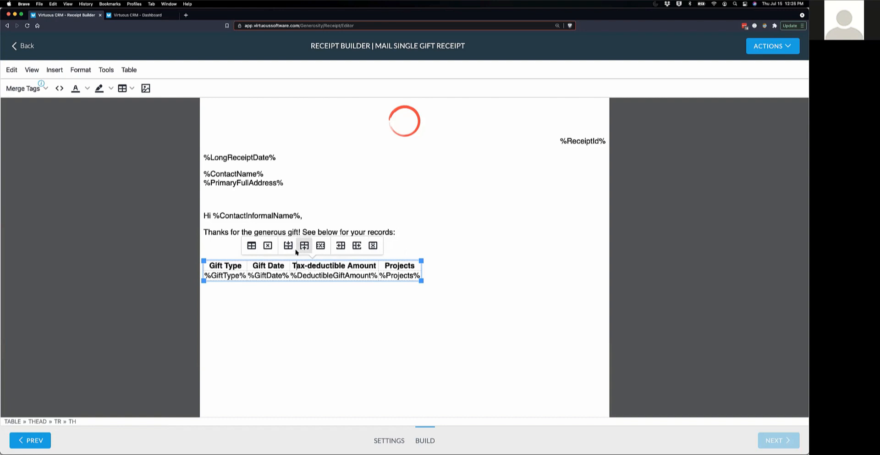
- Add a Gift Amount column before Tax-deductible Amount holding the %GiftAmount% tag
click(340, 247)
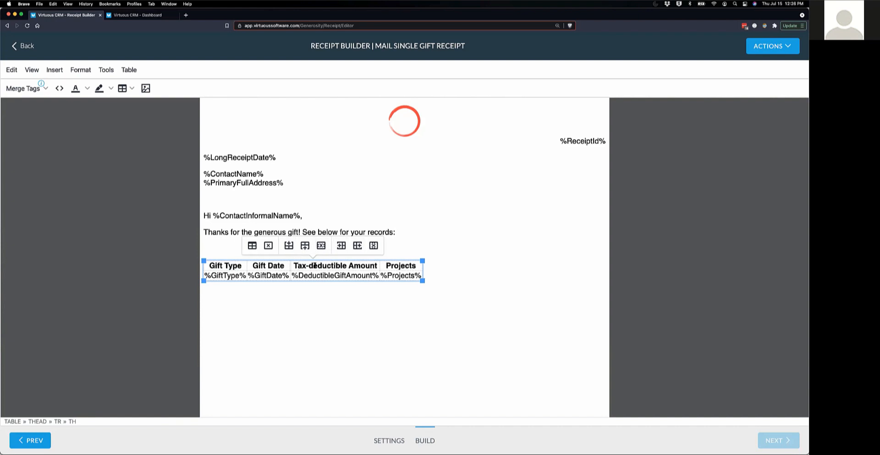
text(Gift Amioun)
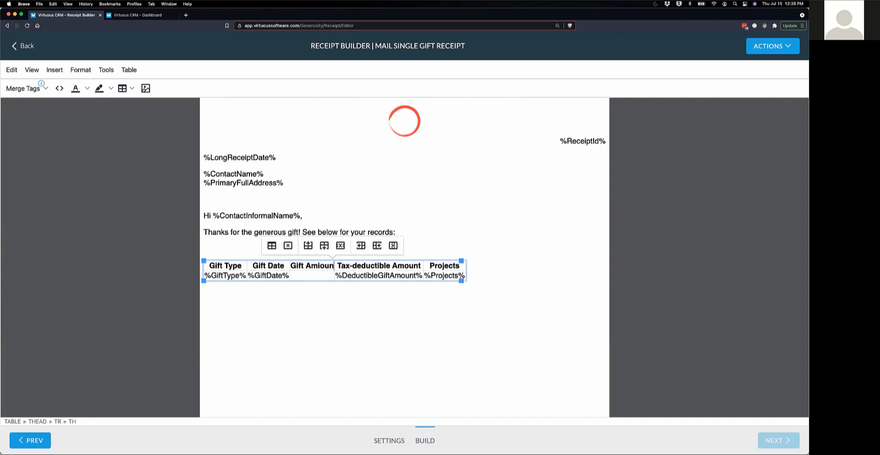
text(t)
key(BackSpace)
key(BackSpace)
key(BackSpace)
key(BackSpace)
key(BackSpace)
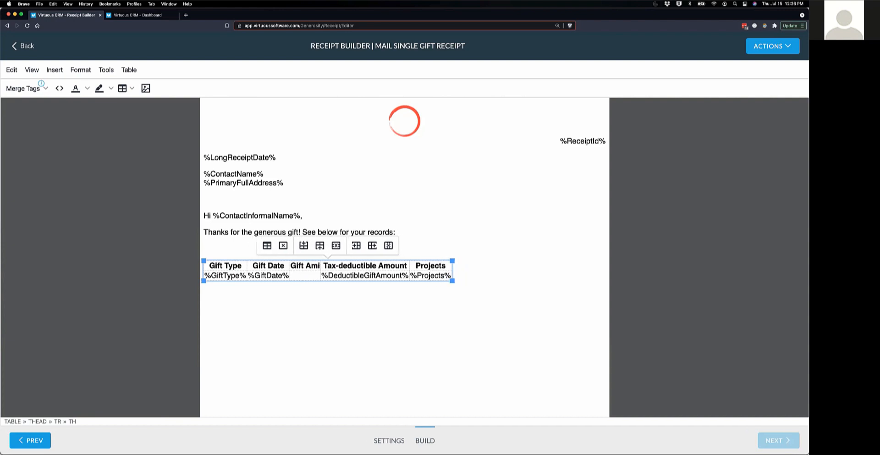
text(ount)
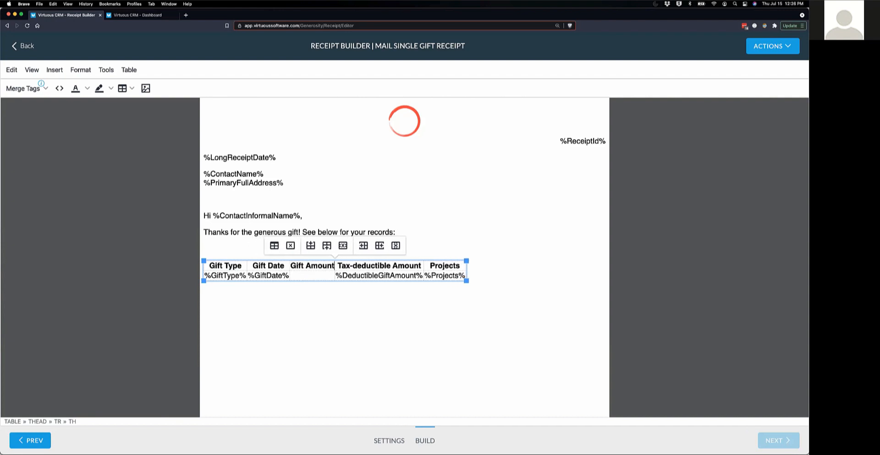
click(311, 273)
click(23, 88)
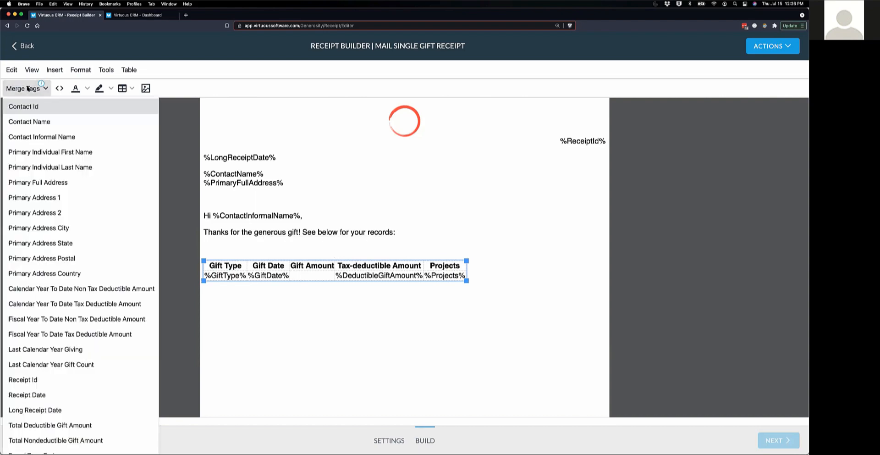
scroll(77, 315, down, 5)
scroll(77, 316, down, 3)
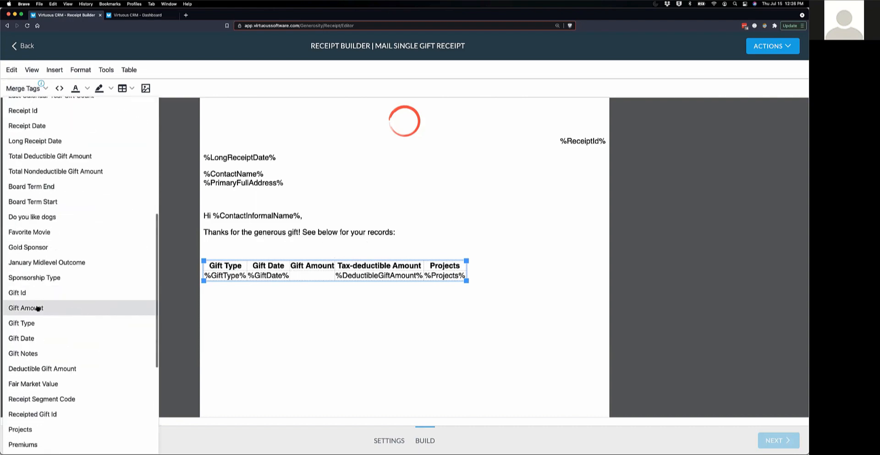
click(84, 307)
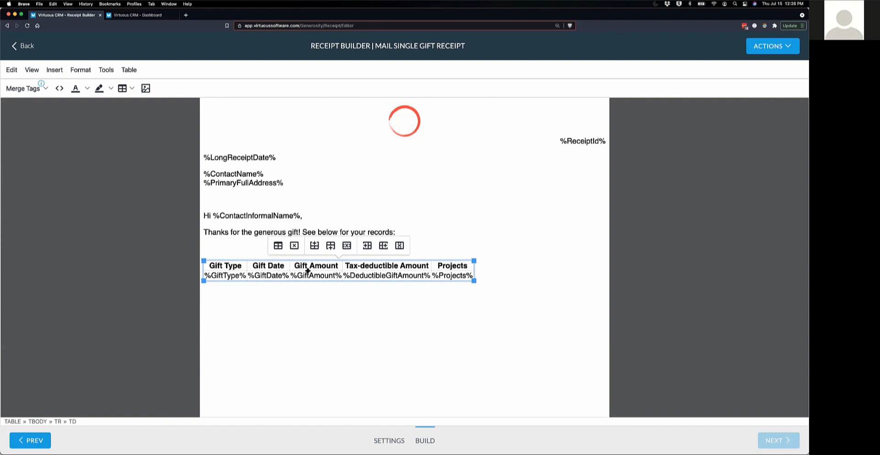
click(277, 246)
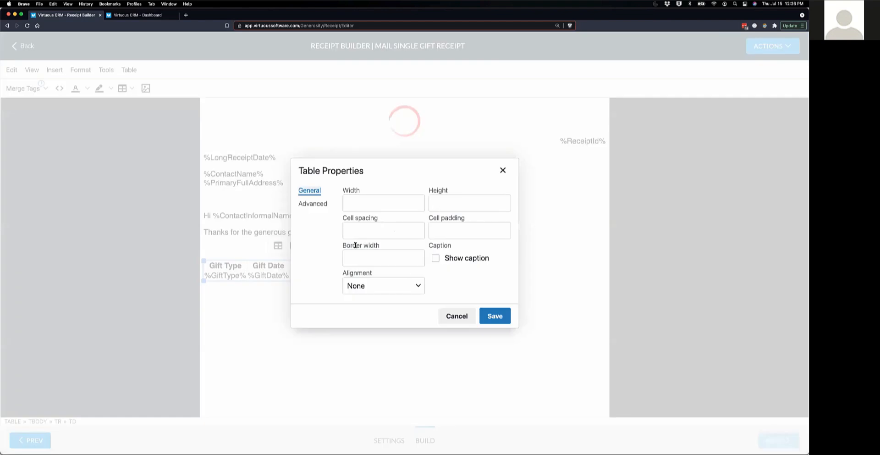
- Set the gift table's cell spacing and cell padding to 5 and center it
click(360, 229)
text(5)
click(463, 231)
text(5)
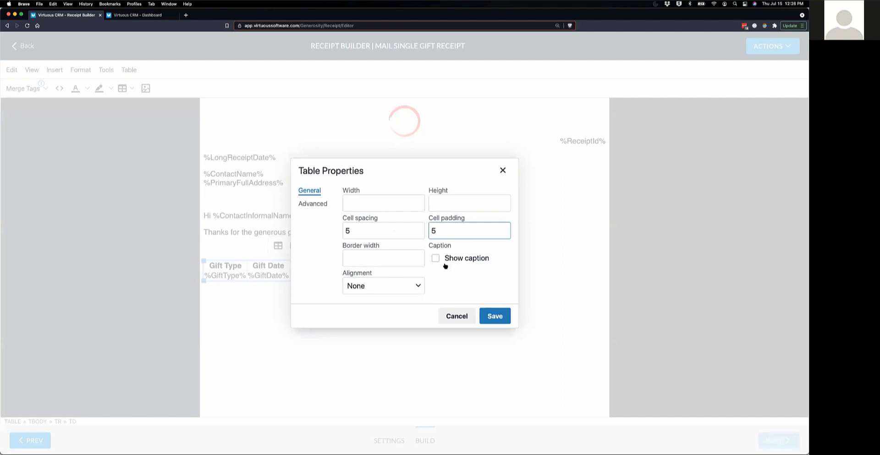
click(418, 285)
click(364, 335)
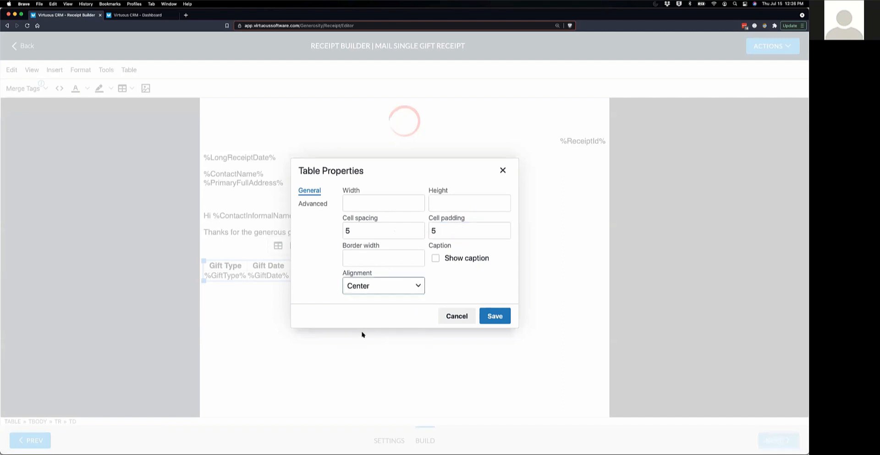
click(495, 316)
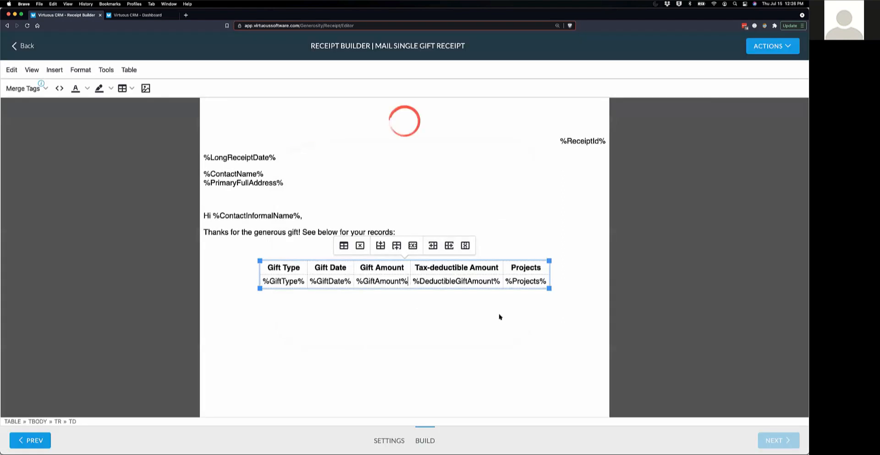
click(451, 310)
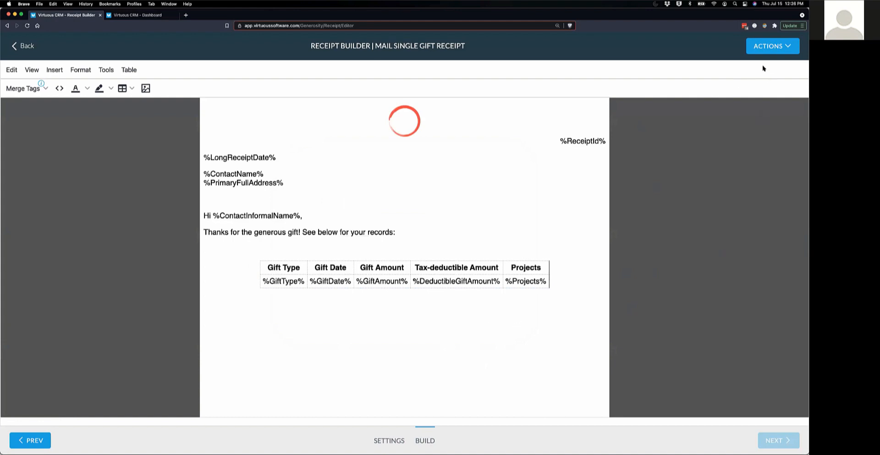
- Preview the receipt, save it as 'Today's Webinar Mail Receipt.pdf' in Downloads, and open it
click(774, 51)
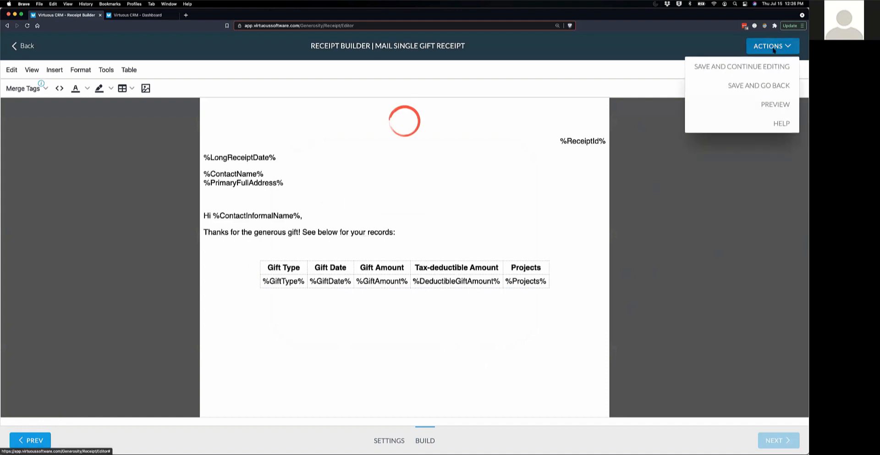
click(770, 105)
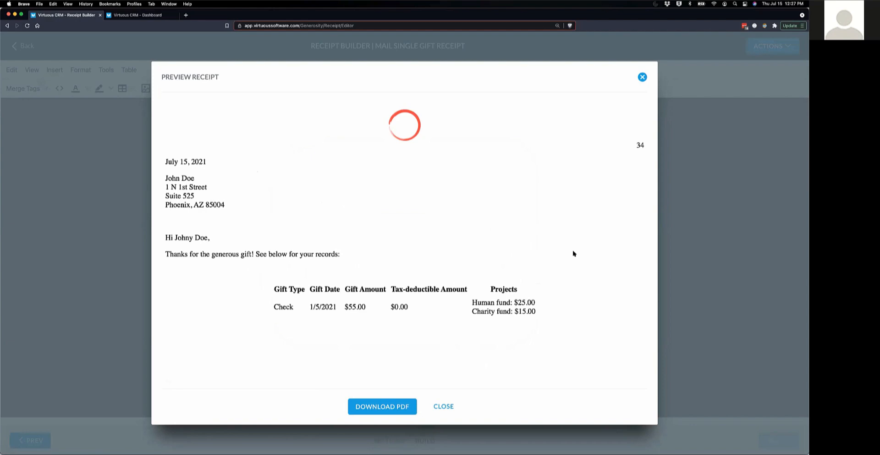
click(387, 407)
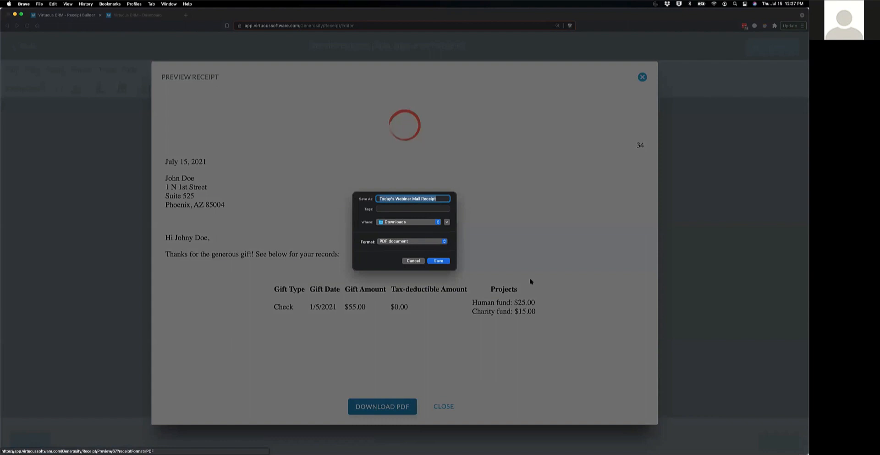
click(438, 261)
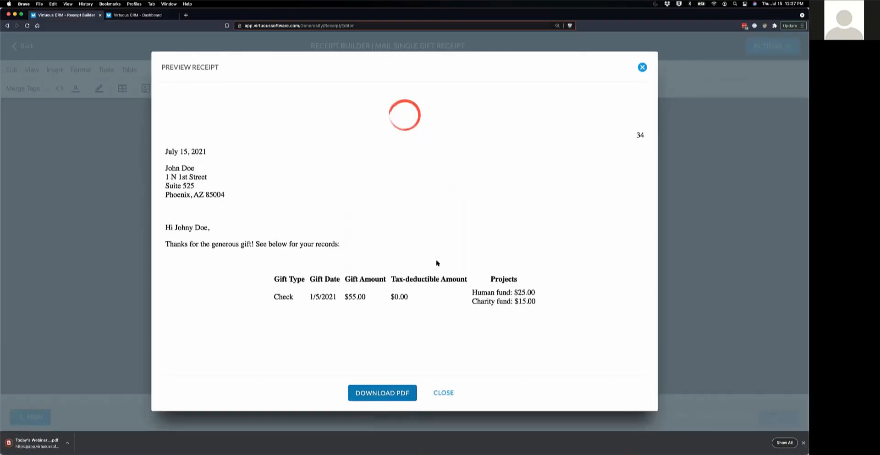
click(804, 443)
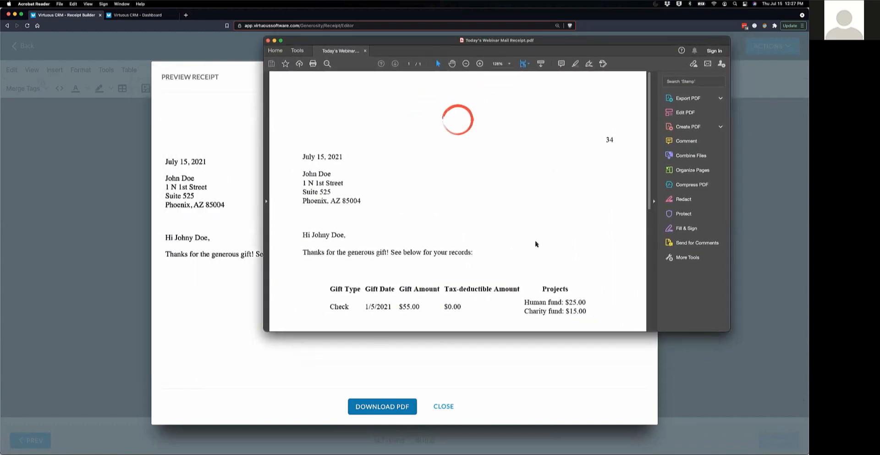
- Scroll through the receipt PDF in Acrobat Reader to check the letter and gift table
drag(567, 41, 518, 64)
scroll(524, 274, down, 2)
scroll(523, 272, down, 8)
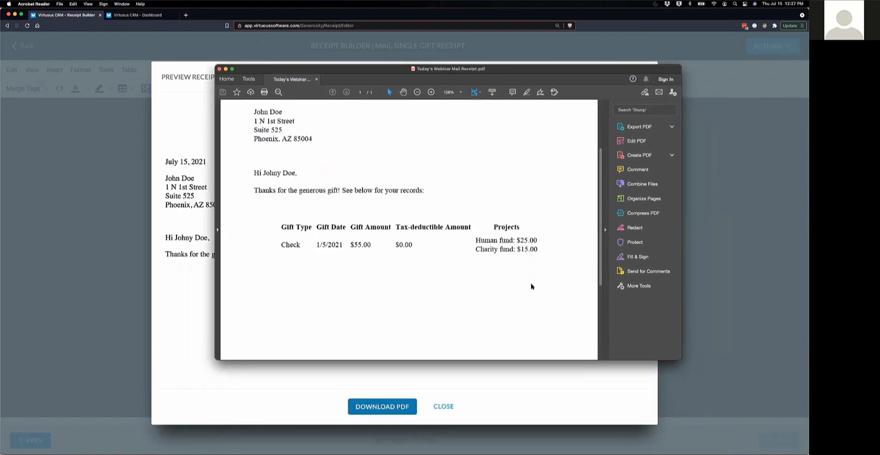
scroll(527, 260, up, 10)
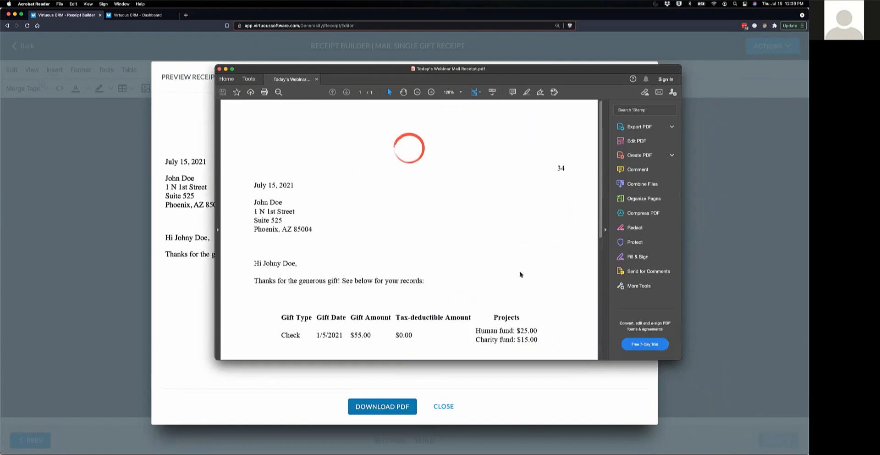
scroll(539, 266, down, 2)
scroll(540, 266, down, 9)
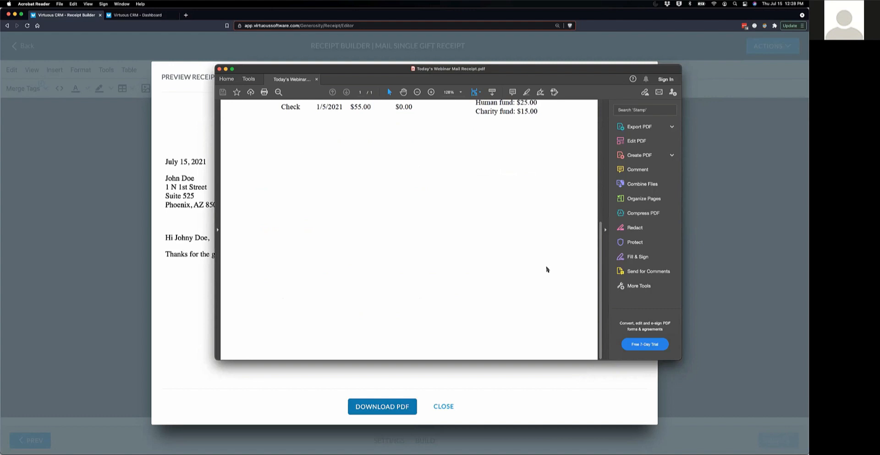
scroll(467, 221, up, 2)
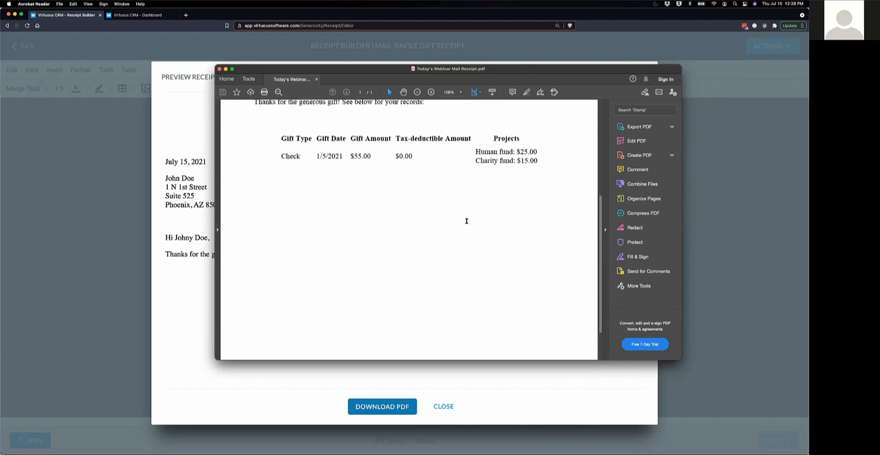
scroll(467, 222, up, 8)
scroll(466, 225, down, 11)
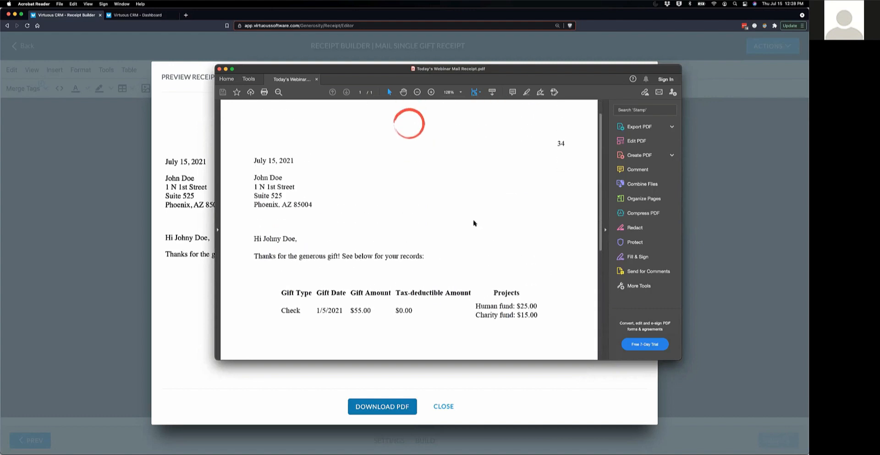
scroll(465, 222, up, 11)
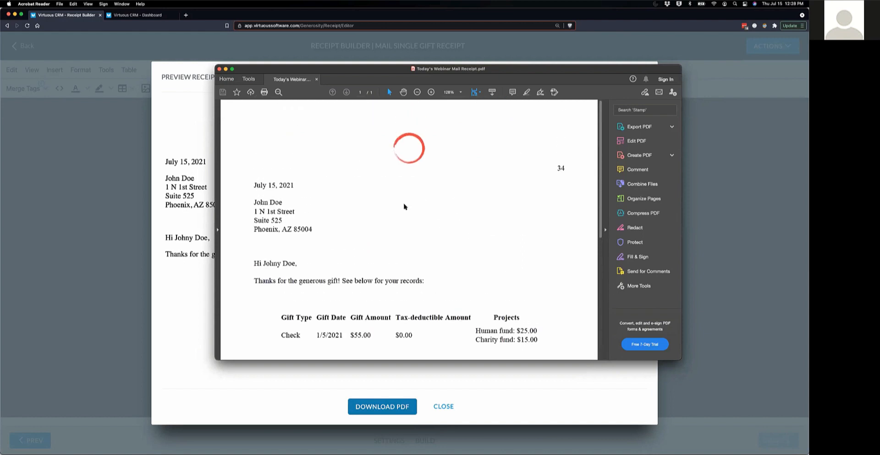
- Close the preview, save the mail receipt template, and start a new receipt template
click(219, 68)
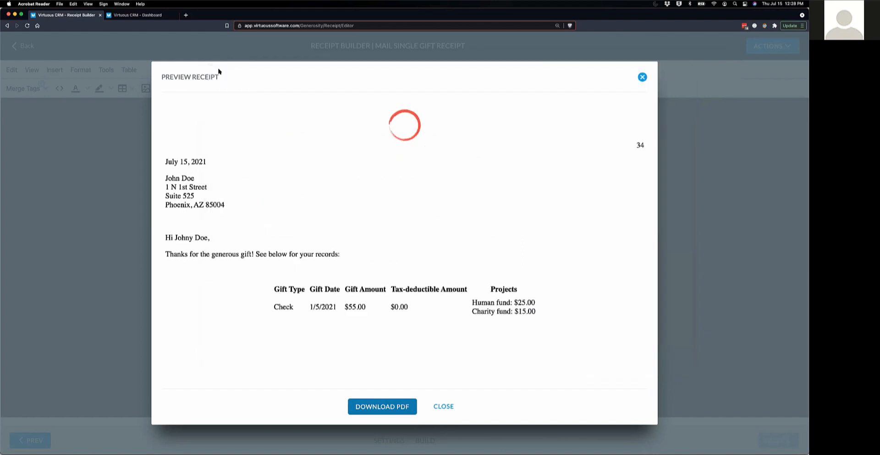
click(447, 409)
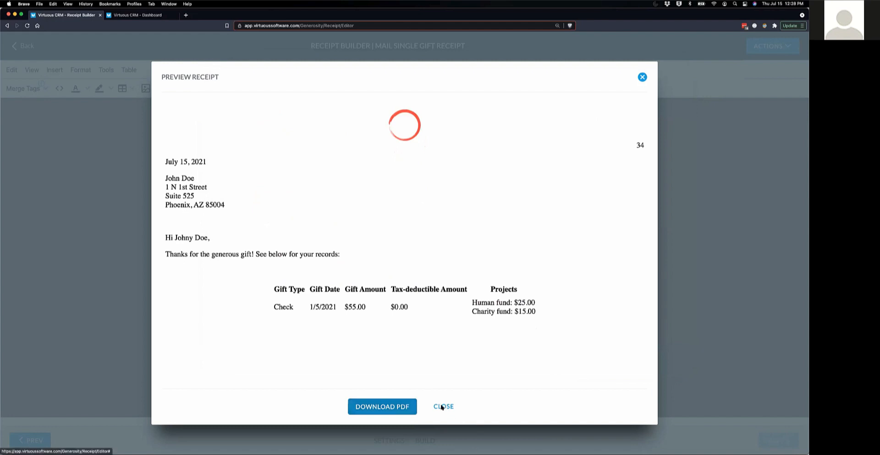
click(442, 407)
click(779, 46)
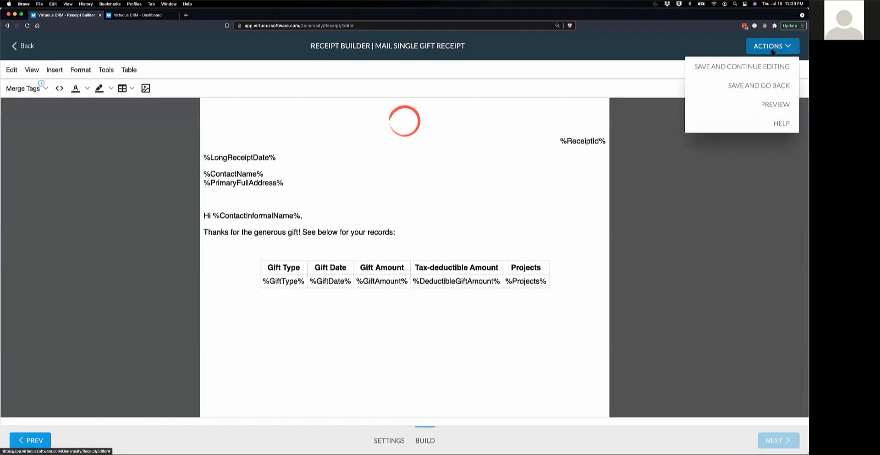
click(766, 86)
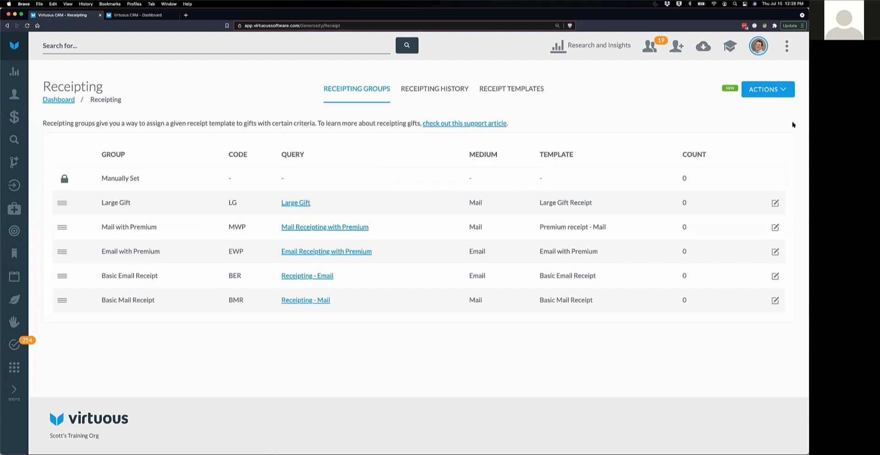
click(765, 90)
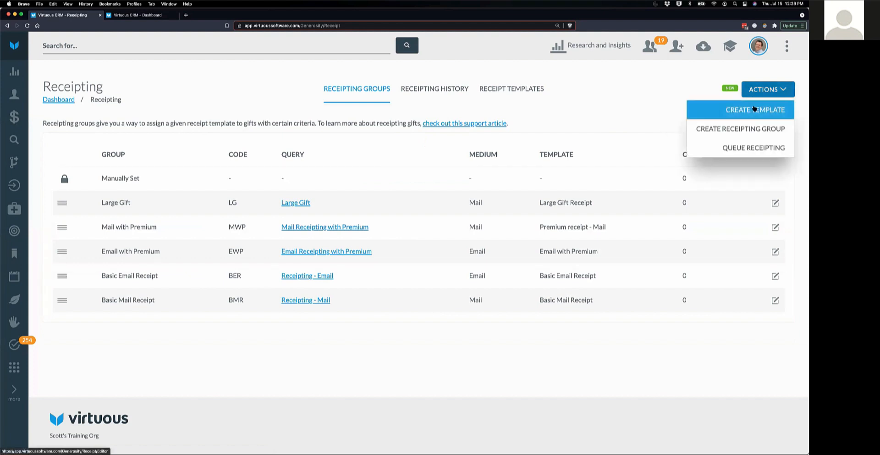
click(755, 109)
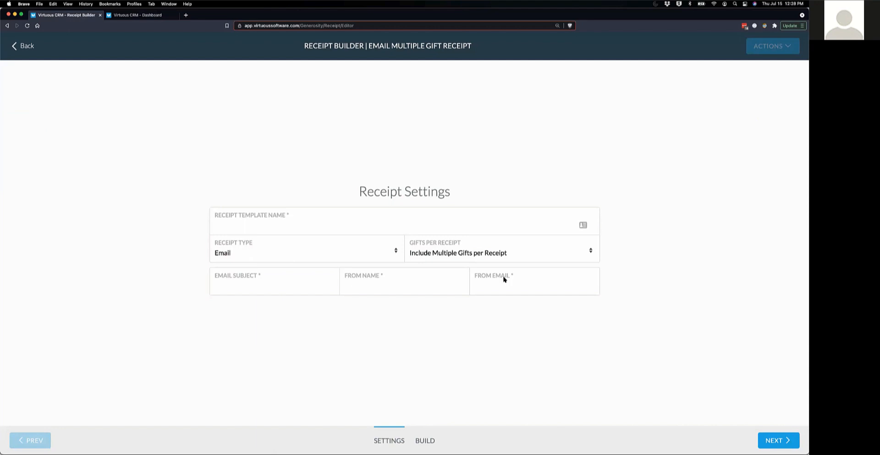
- Name it 'Today's Webinar Email Template', single gift per receipt, subject 'Thank you', plus sender name and email
click(300, 223)
text(Tioday's Webinar Email Template)
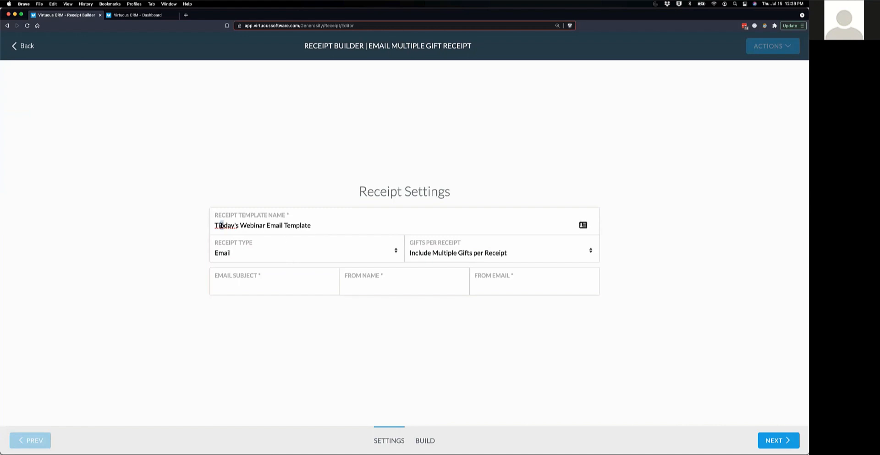
key(BackSpace)
key(BackSpace)
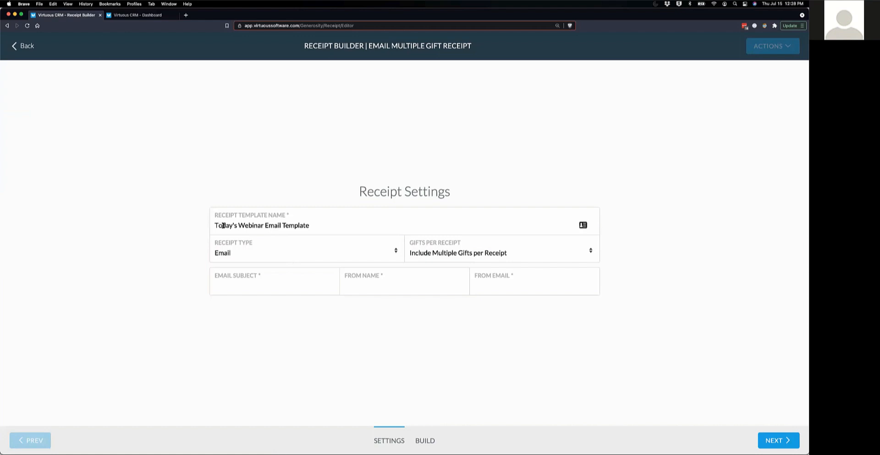
click(589, 250)
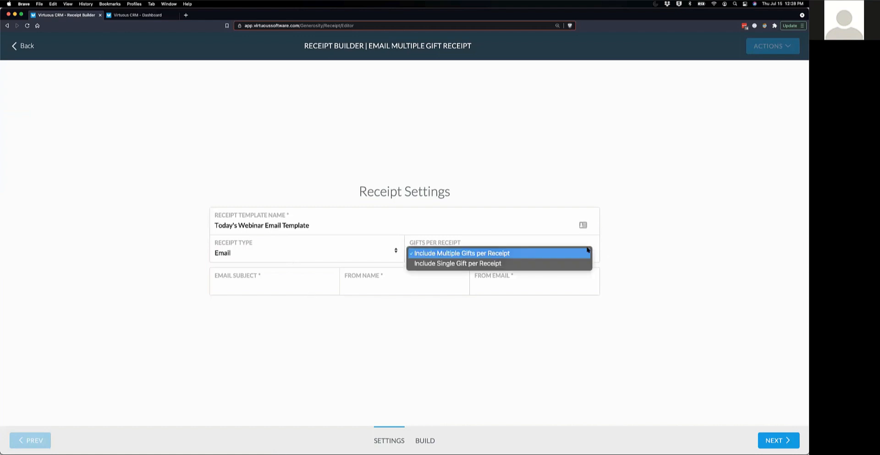
click(544, 262)
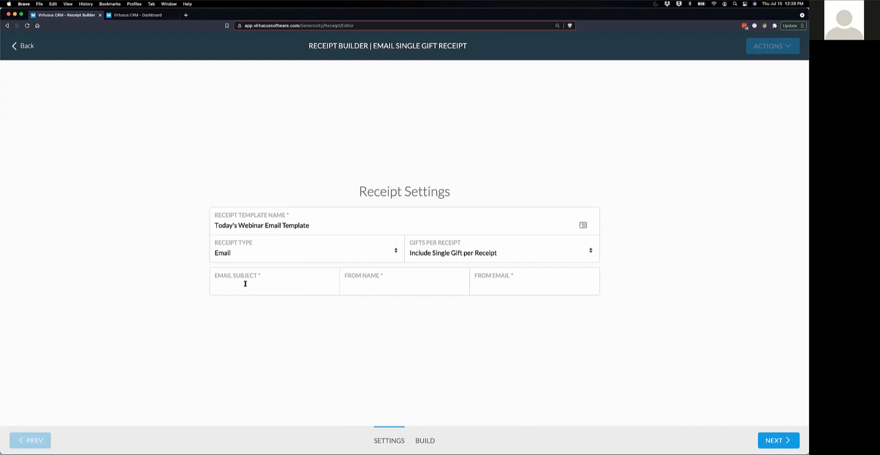
text(Thank you)
text(Scott)
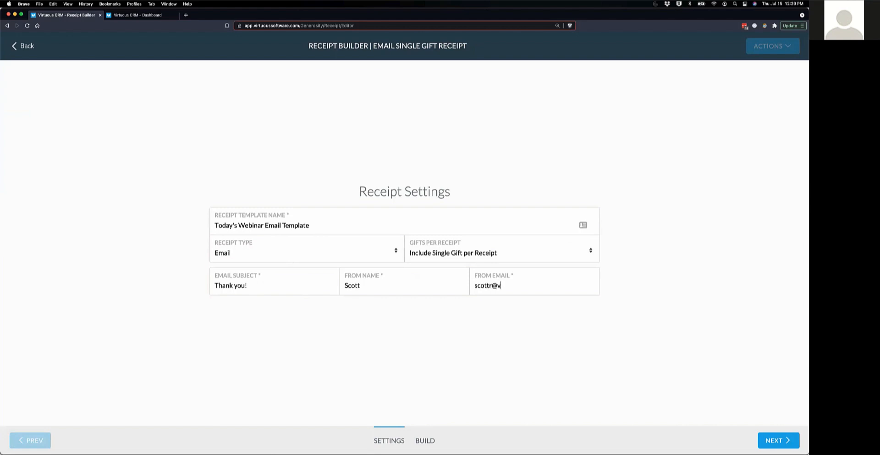
click(783, 439)
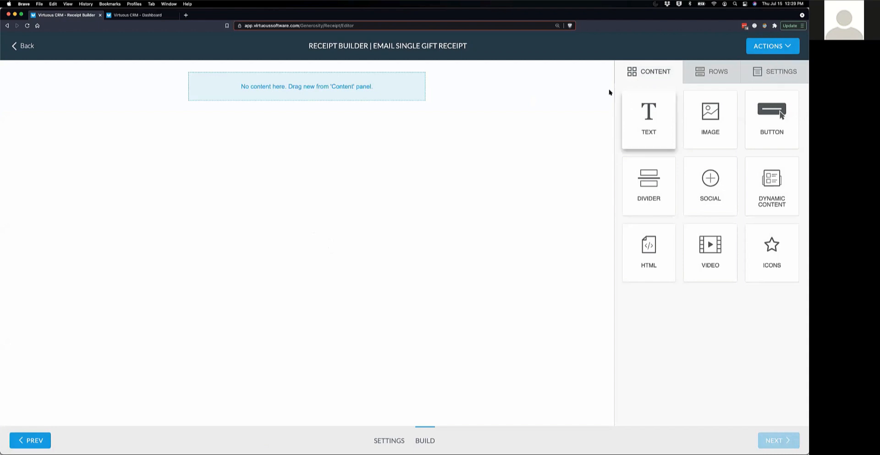
- Check the General Options (500px centered, white #FFFFFF, Arial), then show the available row layouts
click(762, 76)
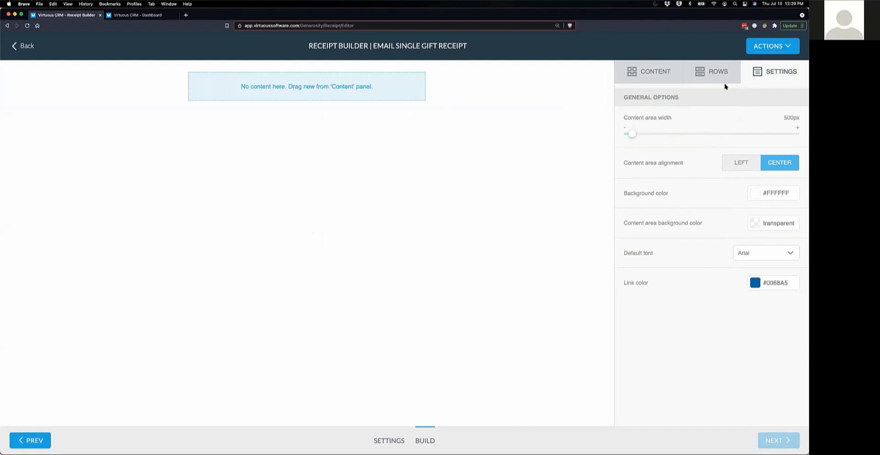
click(711, 72)
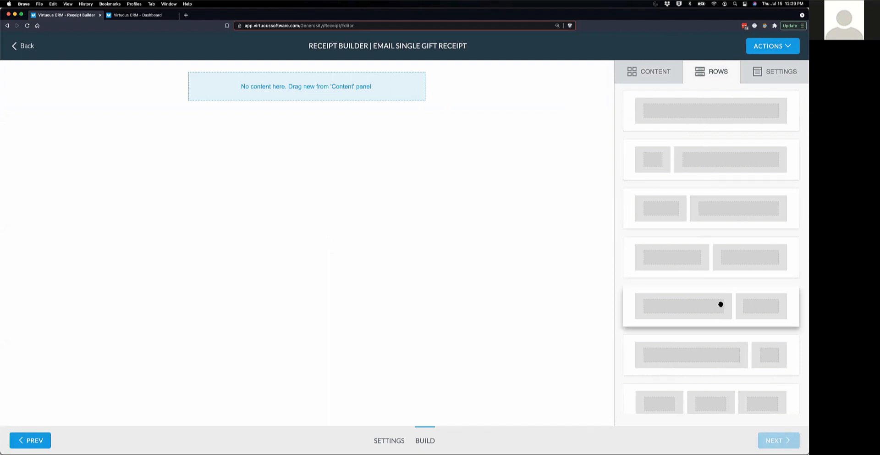
- Add a two-column row with an image block and social icons, plus two image blocks below it
drag(721, 304, 301, 77)
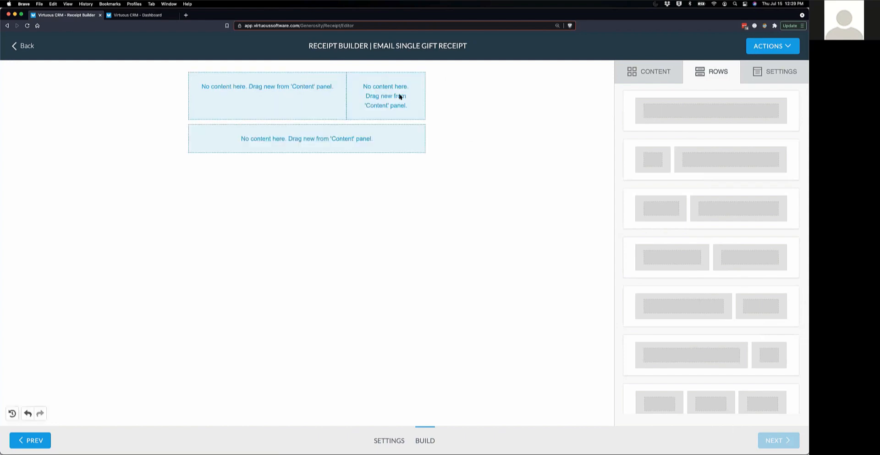
click(656, 77)
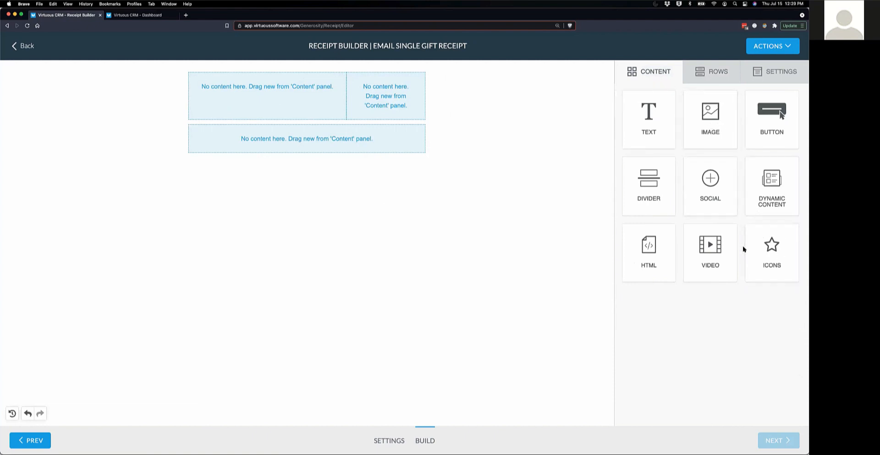
mouse_move(709, 121)
mouse_down()
mouse_move(332, 122)
mouse_move(267, 87)
mouse_up()
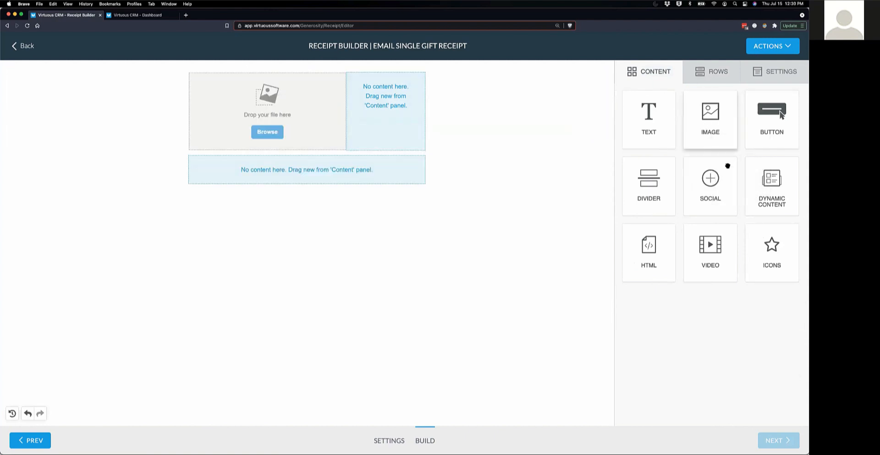
drag(716, 184, 405, 86)
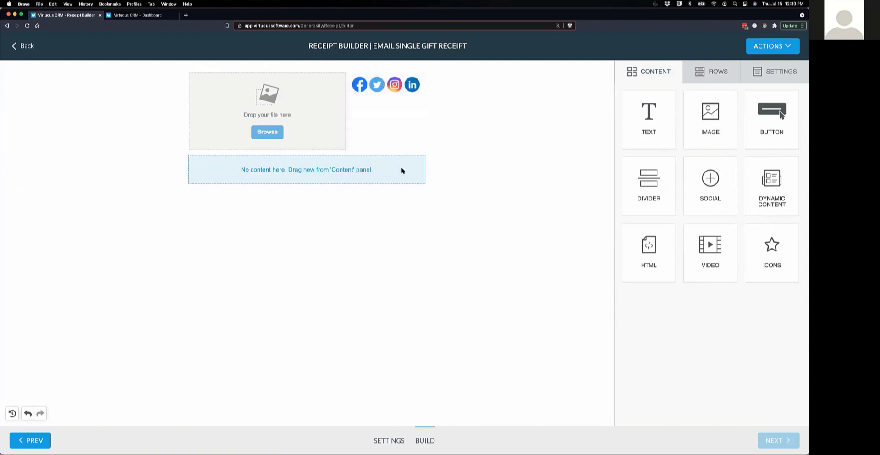
drag(708, 117, 386, 159)
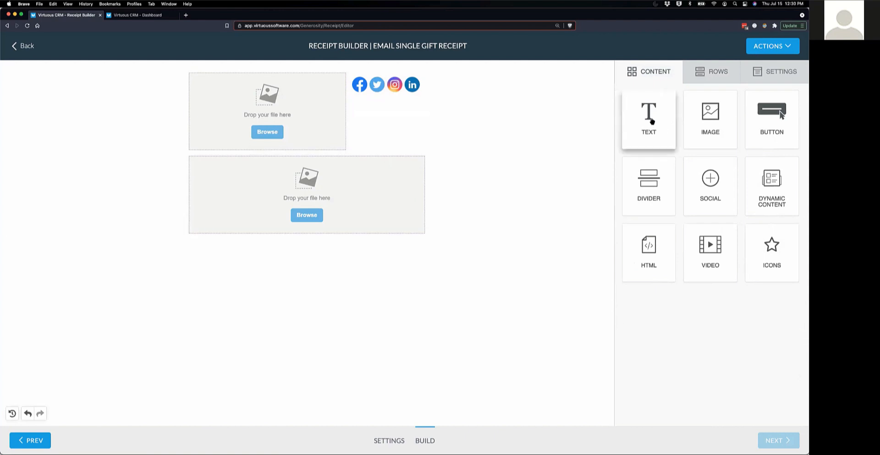
drag(652, 122, 386, 232)
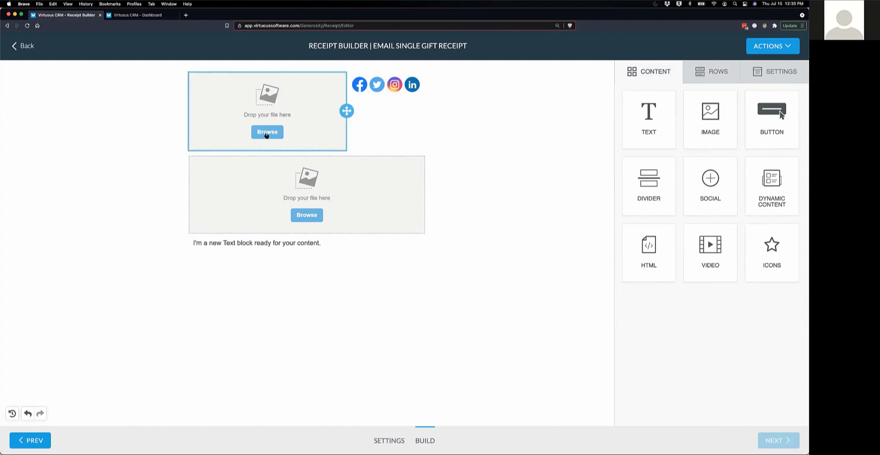
- Insert human-fund.png from myfiles into the top image block and the Thank You picture into the second
click(266, 132)
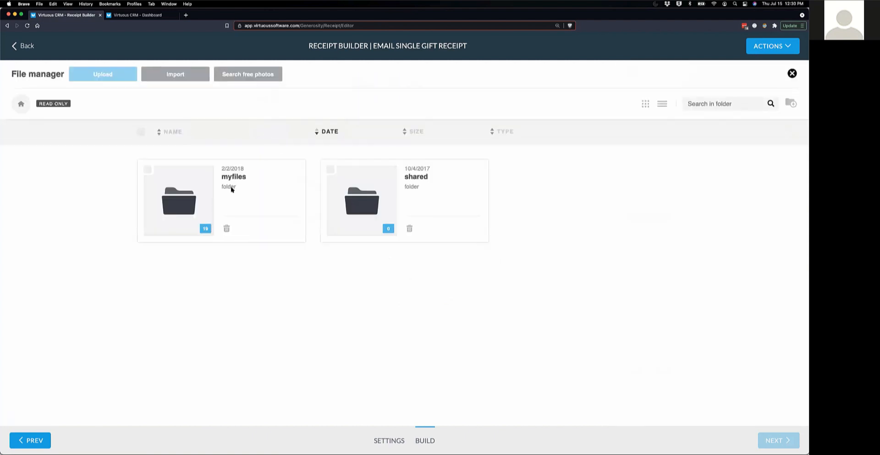
click(190, 205)
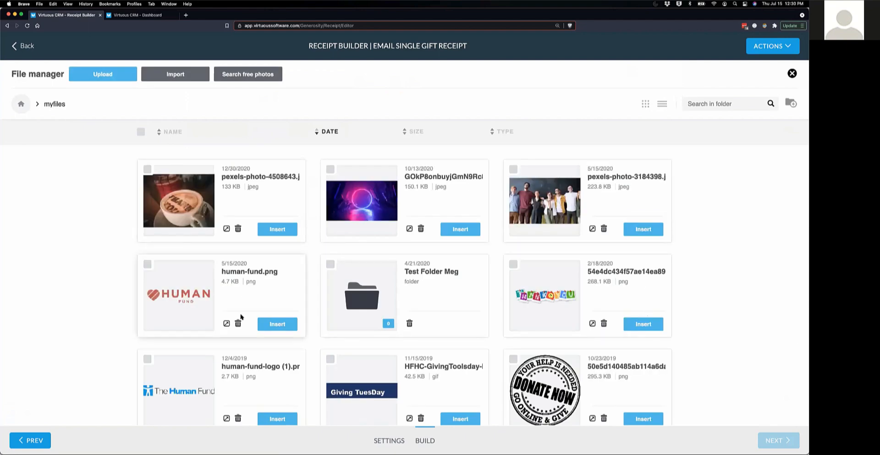
click(271, 326)
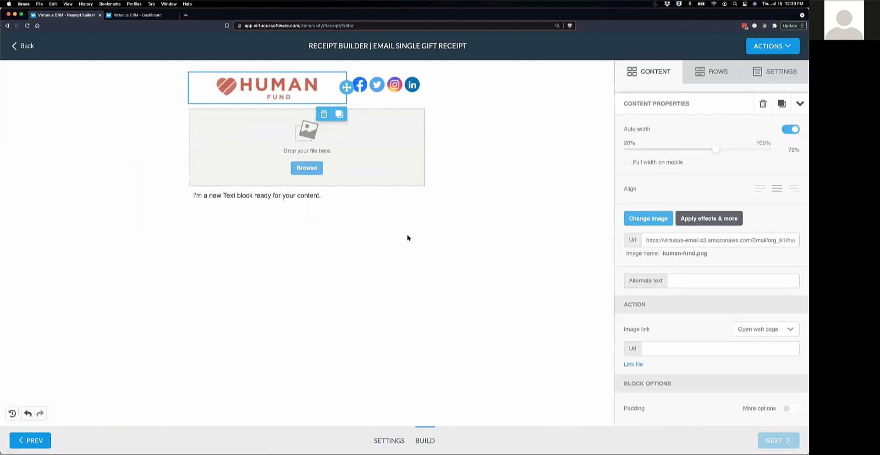
click(306, 168)
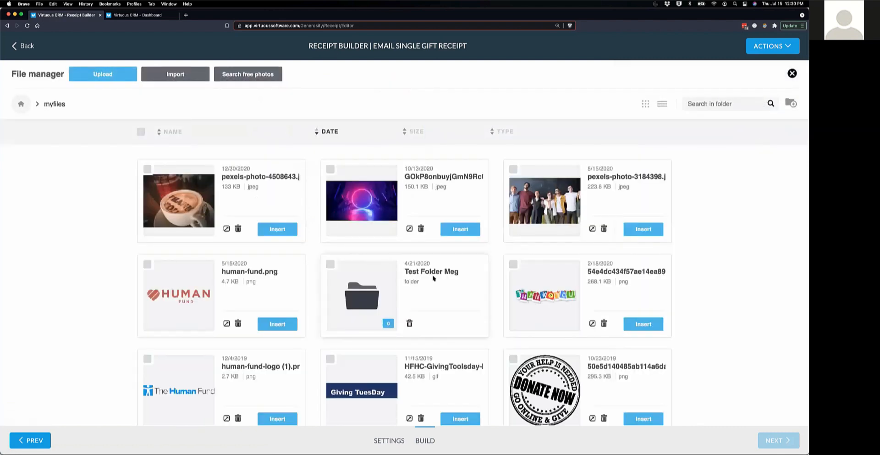
click(635, 324)
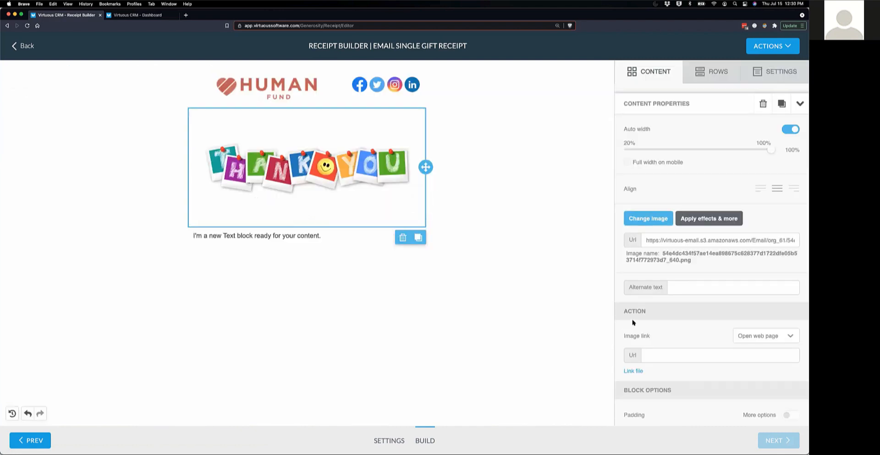
click(313, 235)
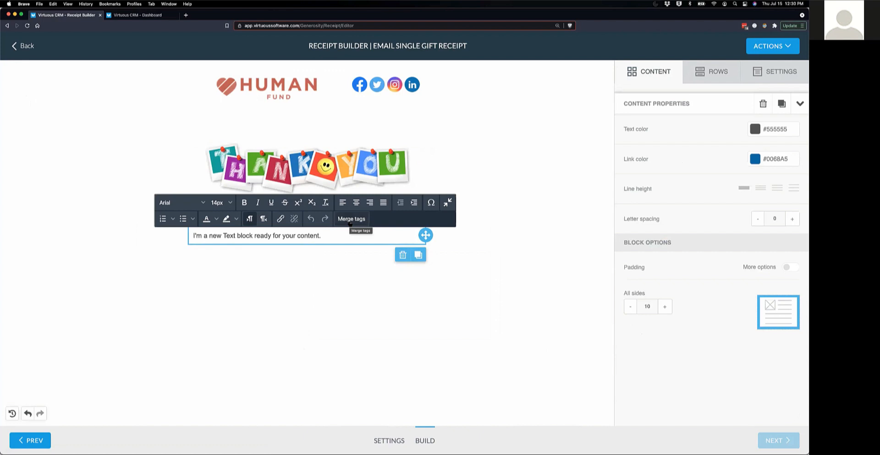
click(351, 220)
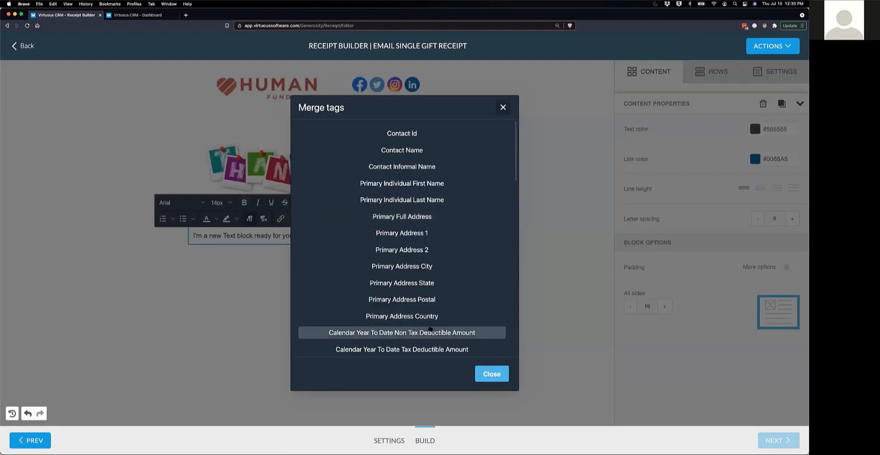
scroll(431, 328, down, 15)
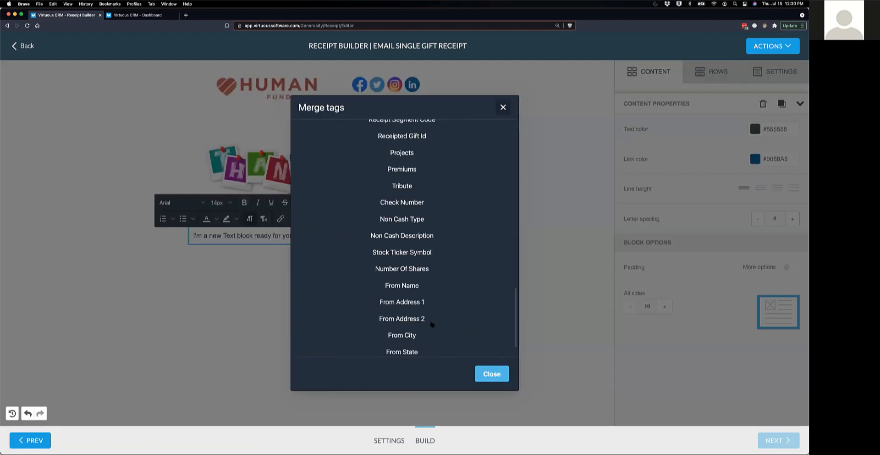
scroll(433, 243, up, 20)
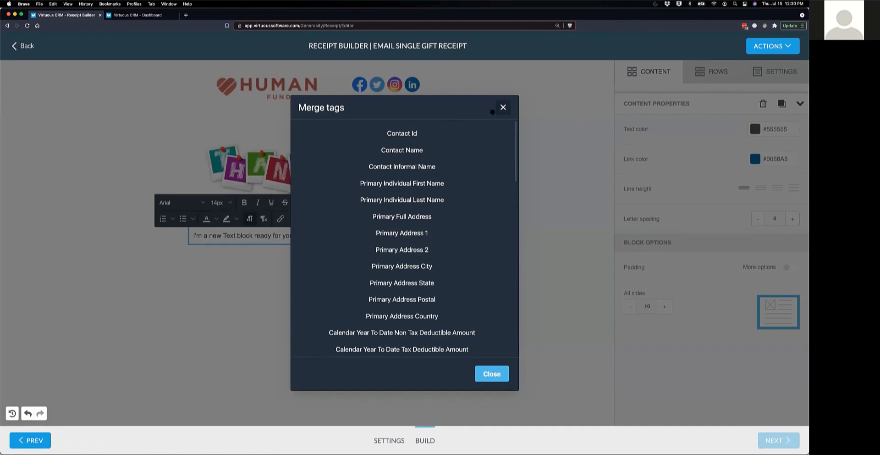
click(502, 108)
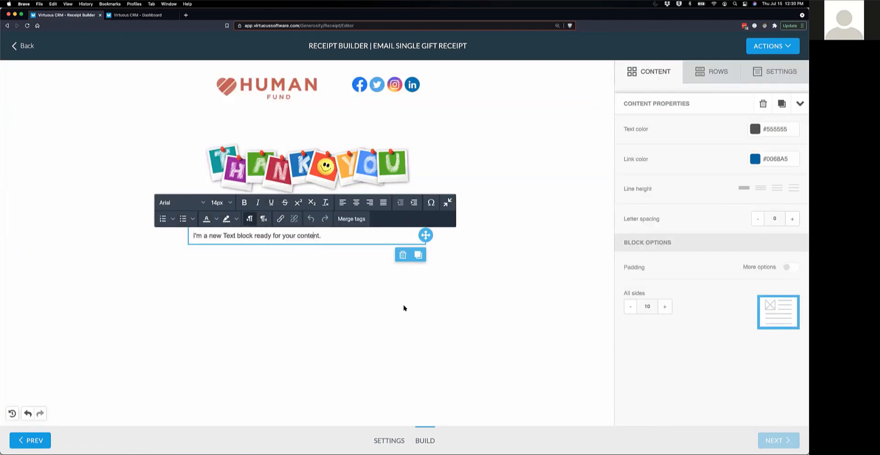
click(648, 78)
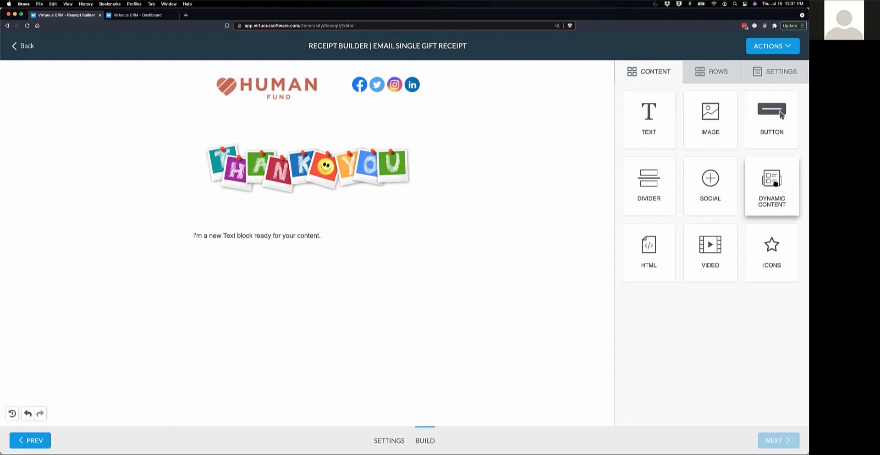
- Place a Dynamic Content block set to Default Gift Table below the text block
drag(774, 179, 268, 239)
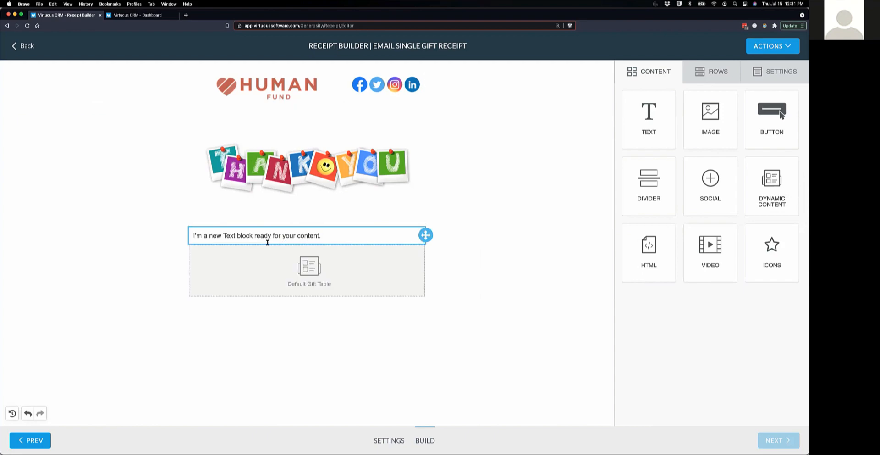
click(309, 279)
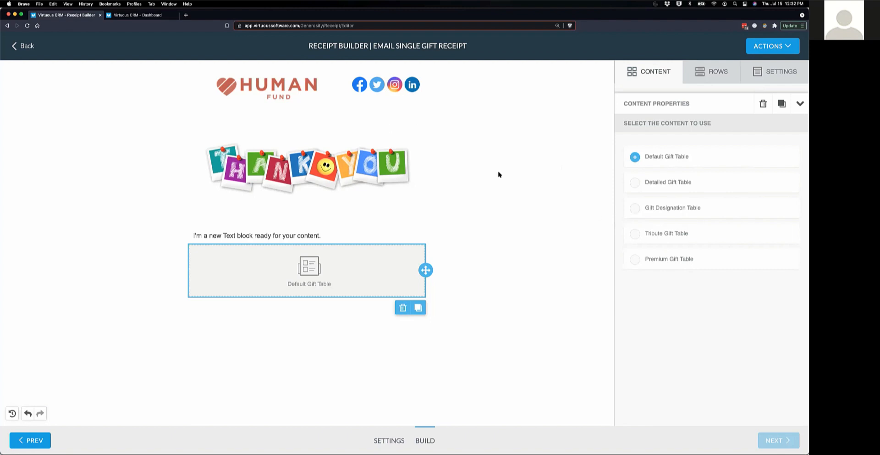
- Preview the receipt, checking the sample text line and gift table, then close the preview
click(774, 48)
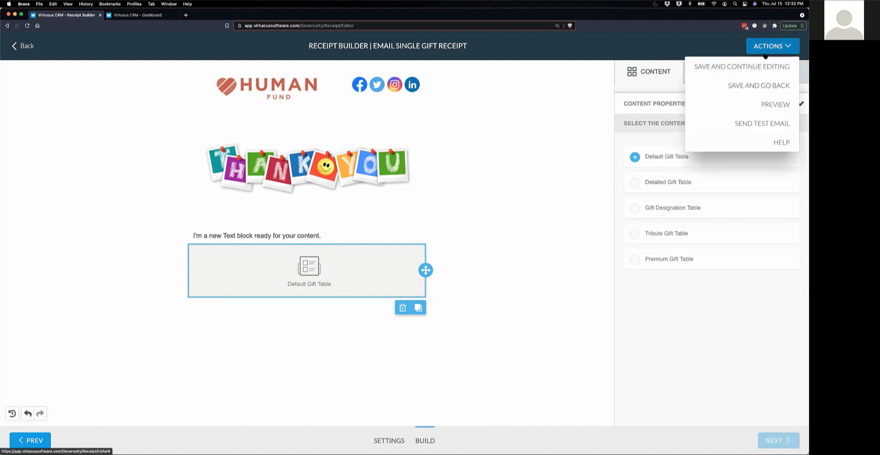
click(767, 107)
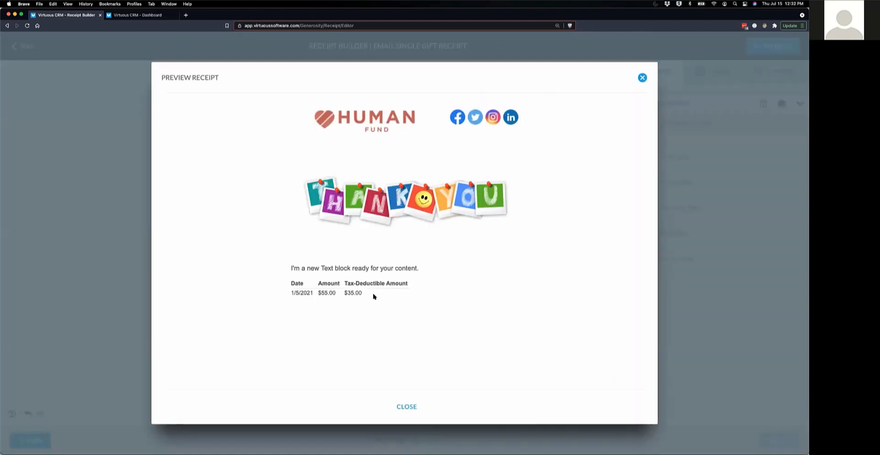
drag(291, 268, 441, 271)
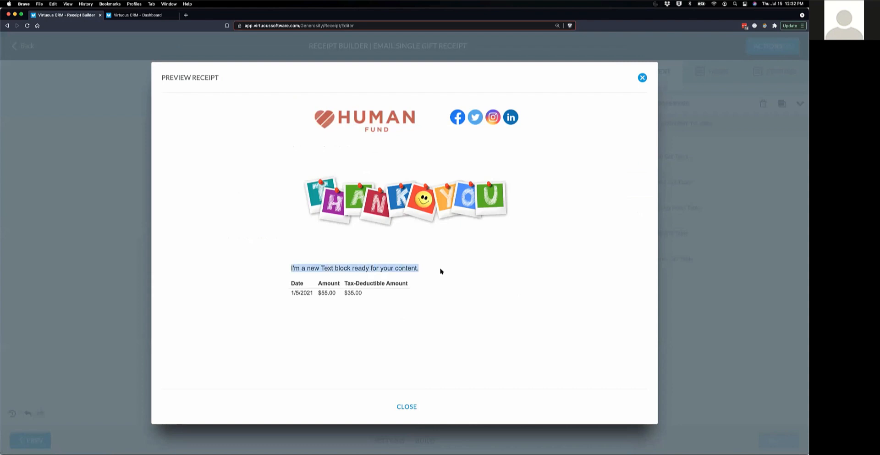
click(420, 320)
drag(292, 283, 404, 298)
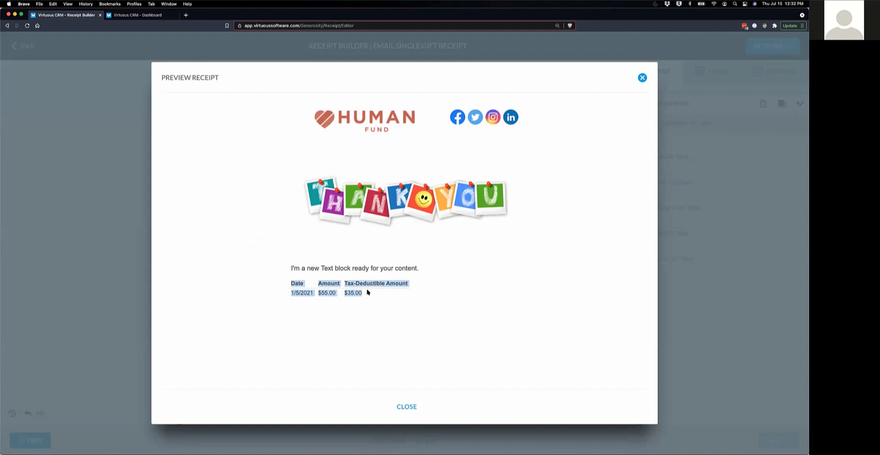
click(409, 407)
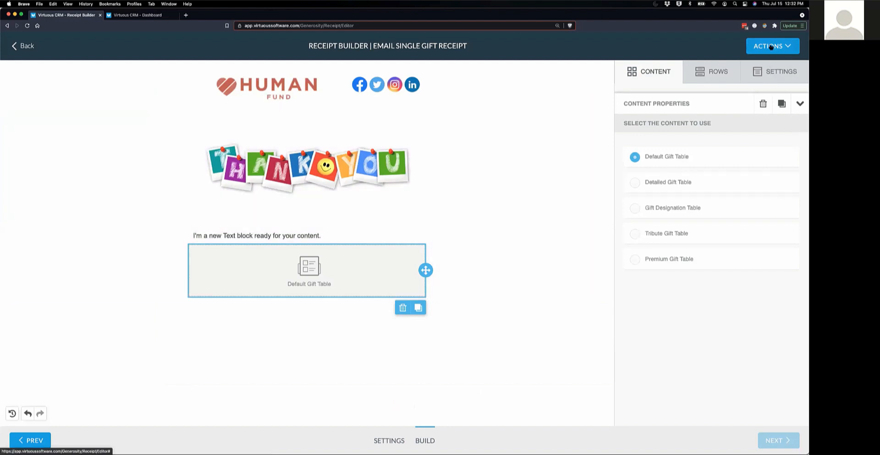
- Close the Send Test Email form without sending, then save the receipt and go back
click(772, 46)
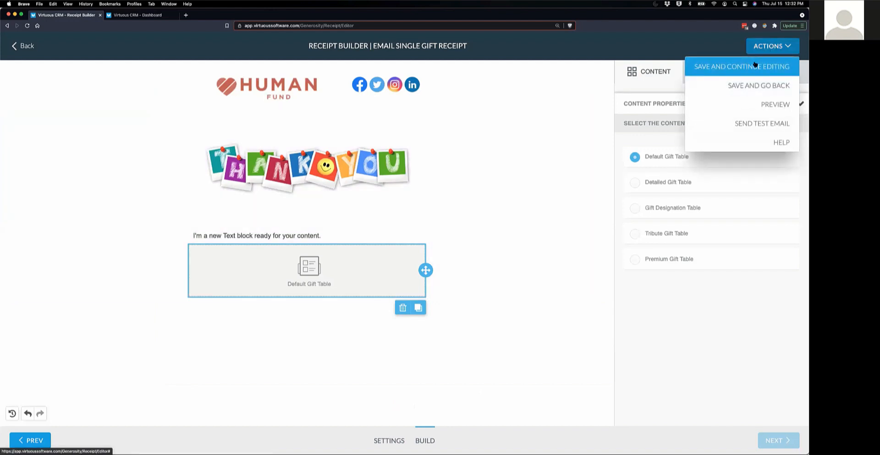
click(755, 125)
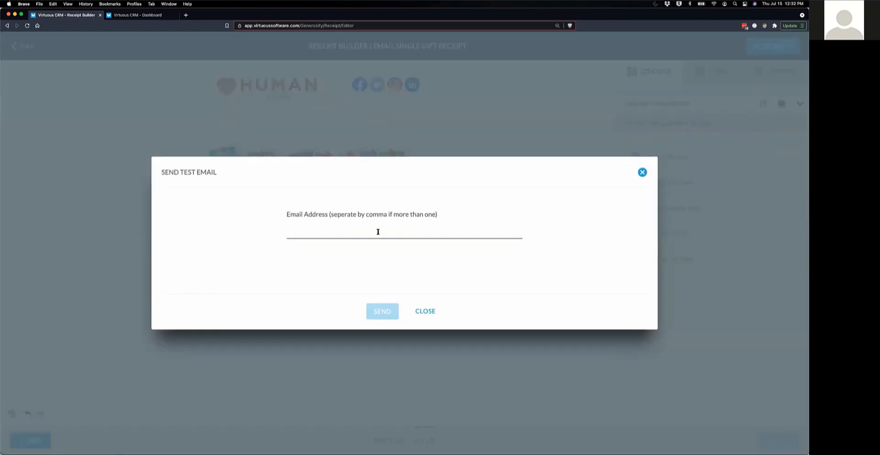
click(319, 232)
click(427, 312)
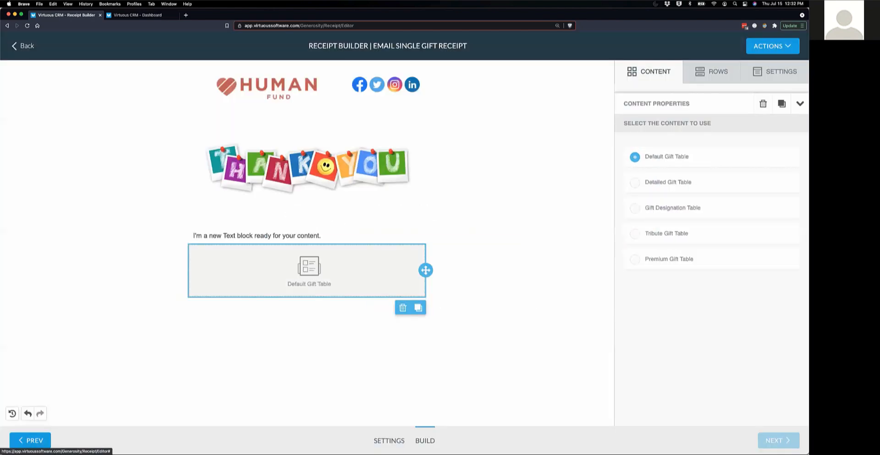
click(775, 55)
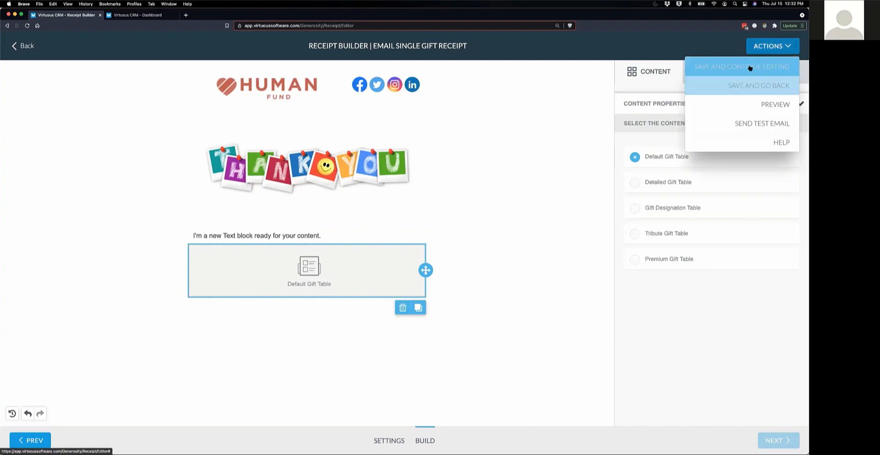
click(752, 84)
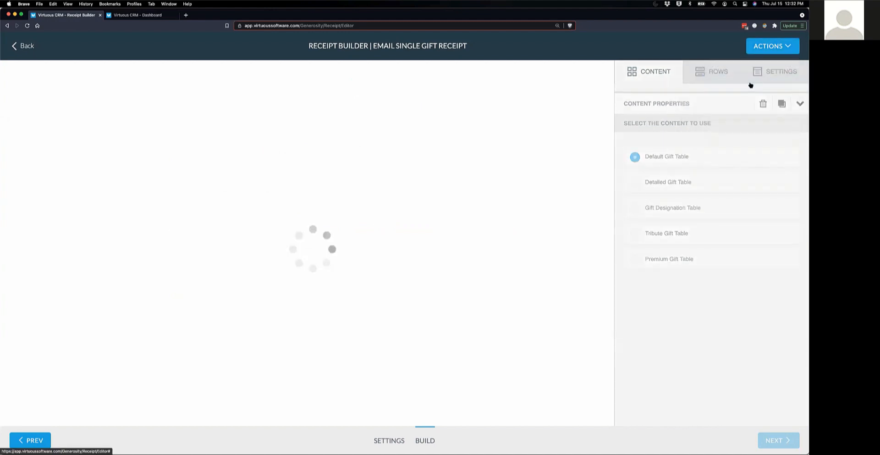
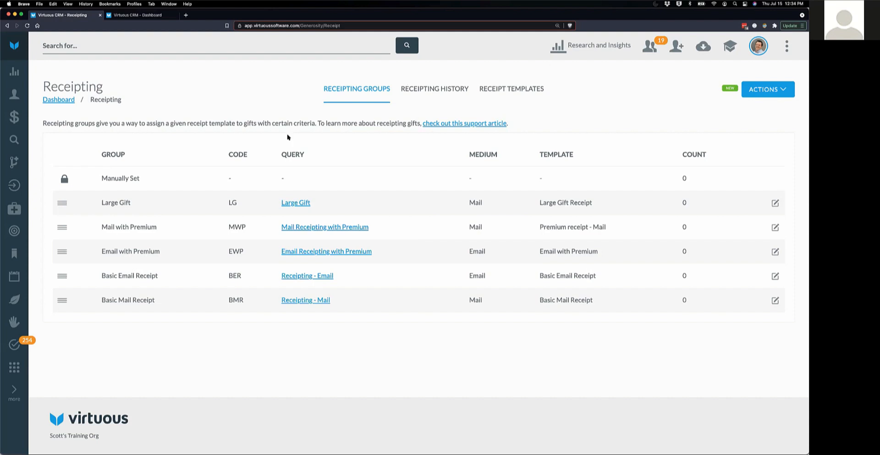
- Highlight the Large Gift query and Large Gift Receipt template names, then open the receipting actions list
drag(272, 204, 320, 206)
drag(537, 202, 595, 205)
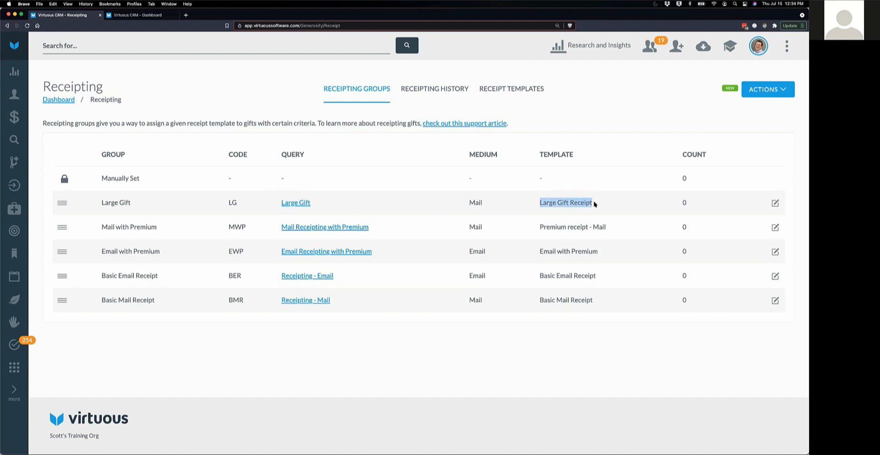
drag(272, 205, 320, 206)
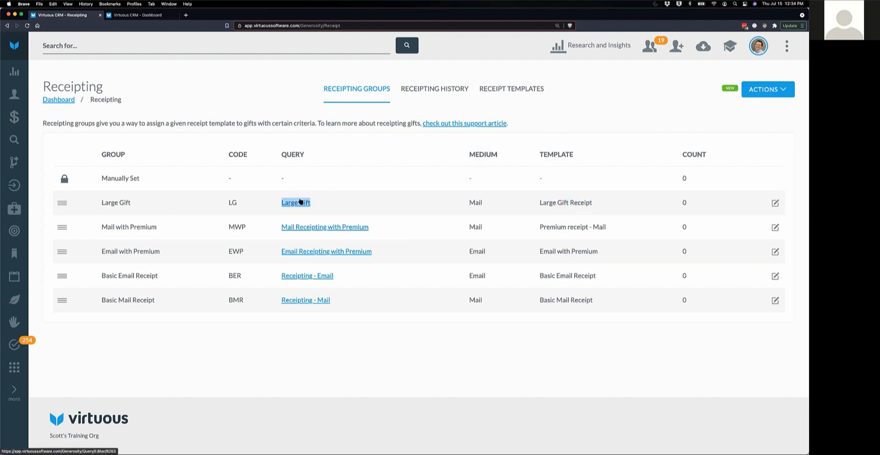
drag(536, 203, 595, 204)
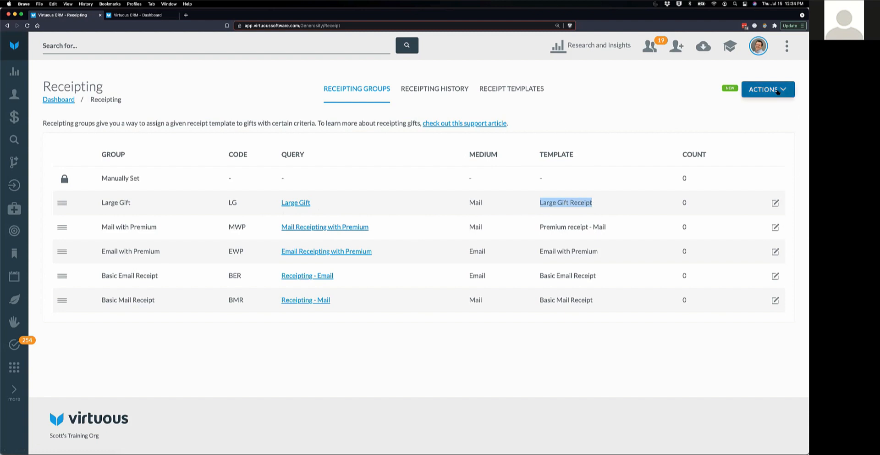
click(778, 90)
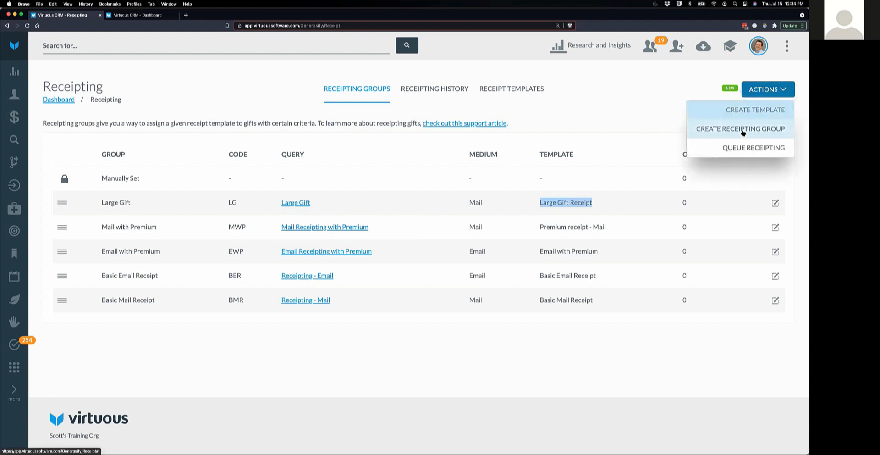
- Start a new receipting group named Major Donor with code MDR
click(743, 130)
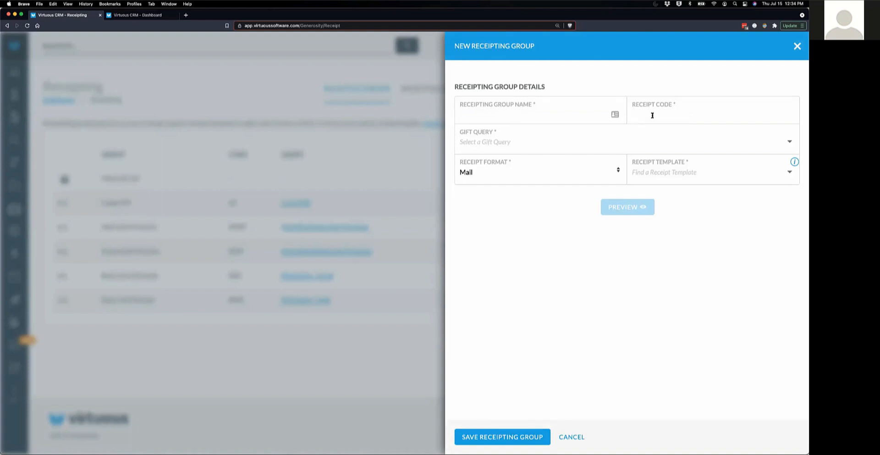
click(492, 117)
text(Major)
text( Donor)
text(MF)
key(BackSpace)
text(DR)
- Choose Ambassador Gifts as the group's gift query
click(527, 143)
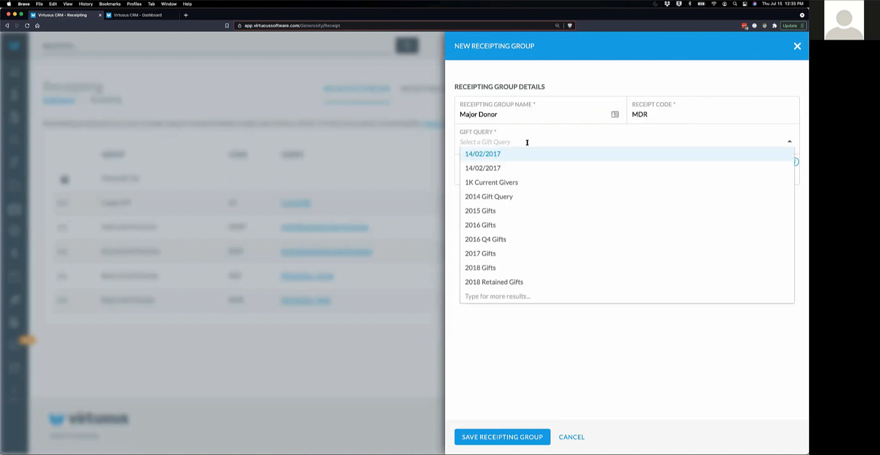
text(Major)
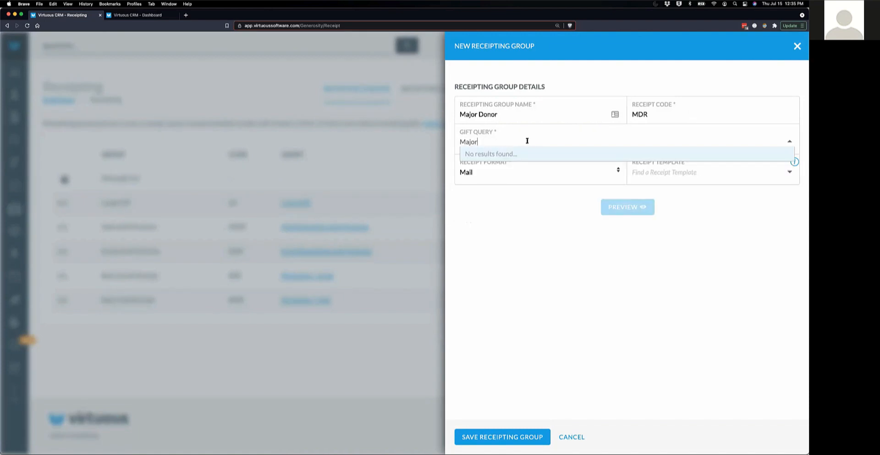
key(BackSpace)
key(BackSpace)
key(BackSpace)
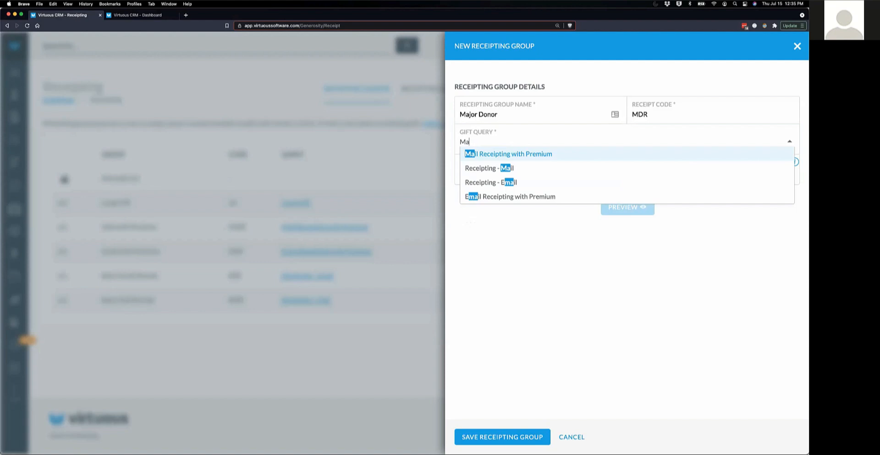
key(BackSpace)
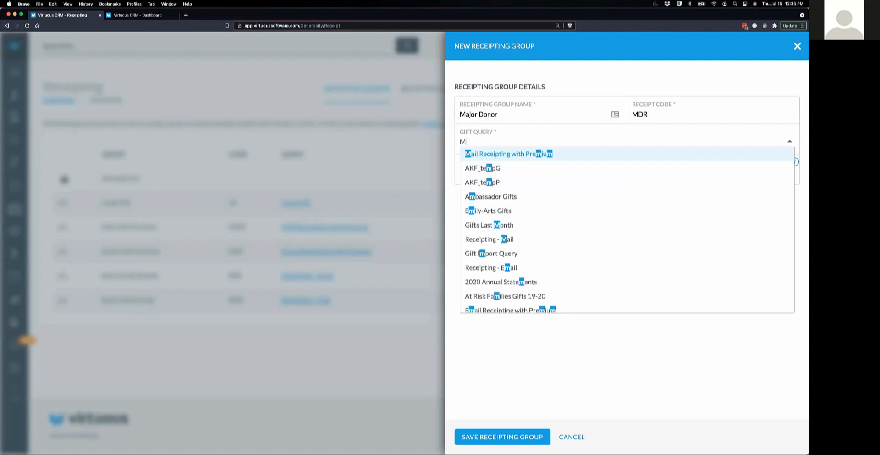
click(501, 197)
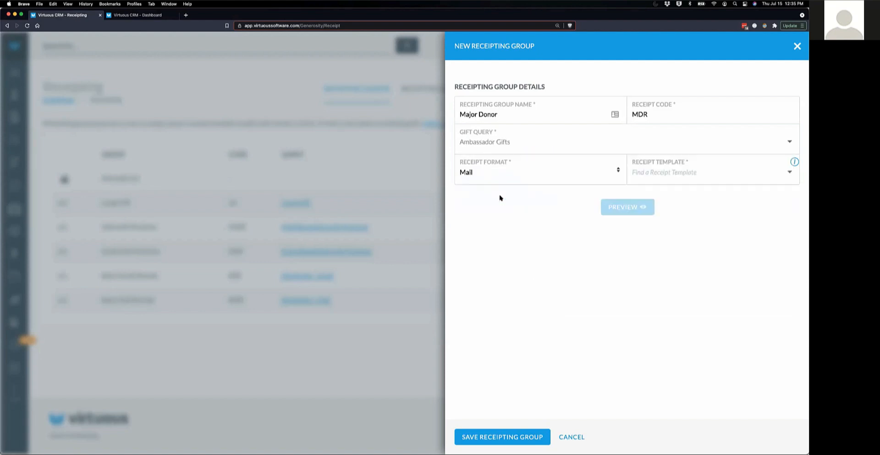
- Keep Mail as the receipt format and choose Today's Webinar Mail Receipt as the template
click(618, 172)
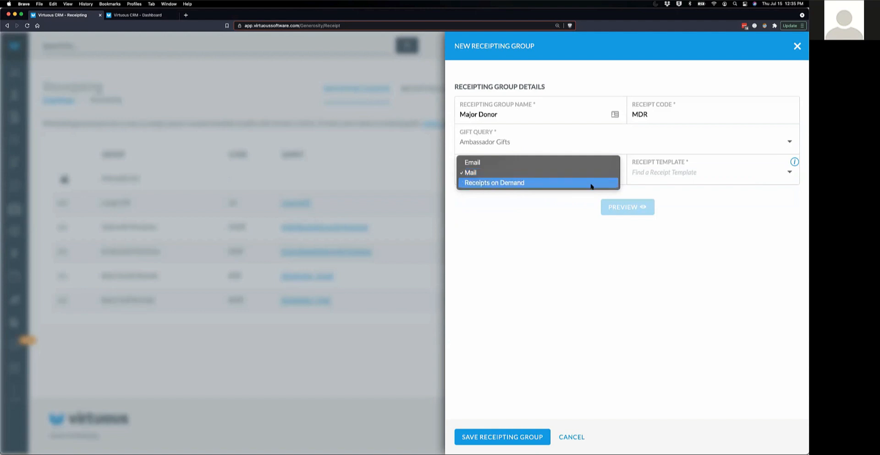
click(601, 174)
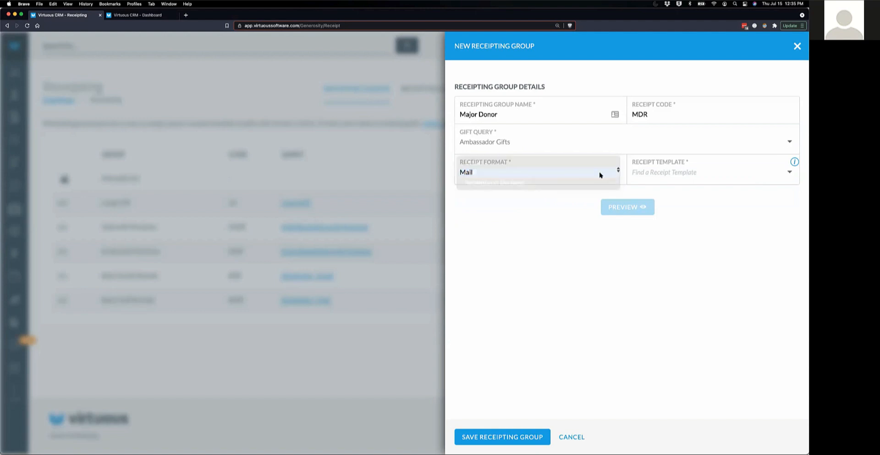
click(680, 172)
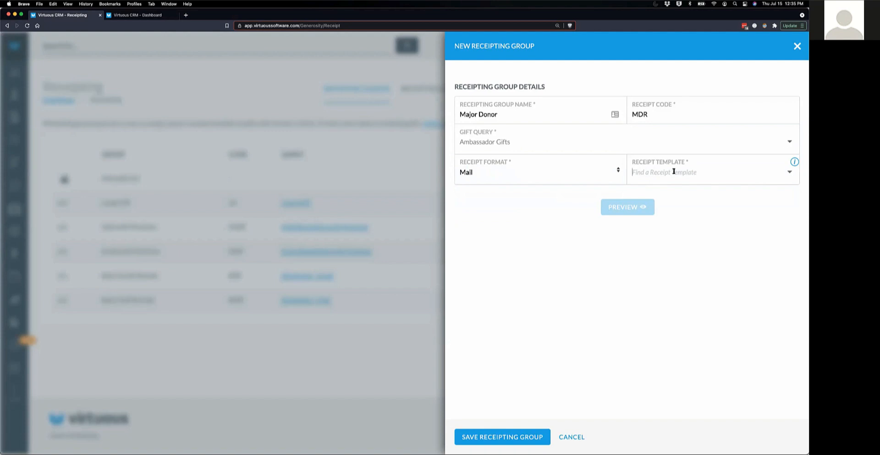
text(Today)
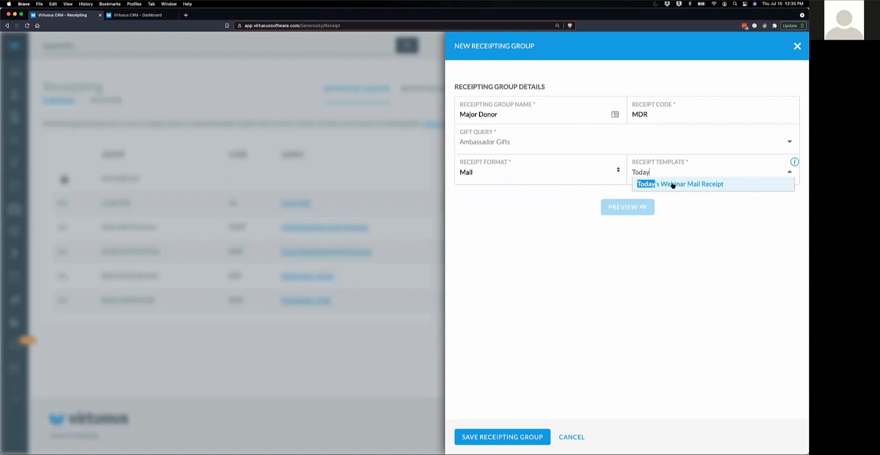
click(673, 184)
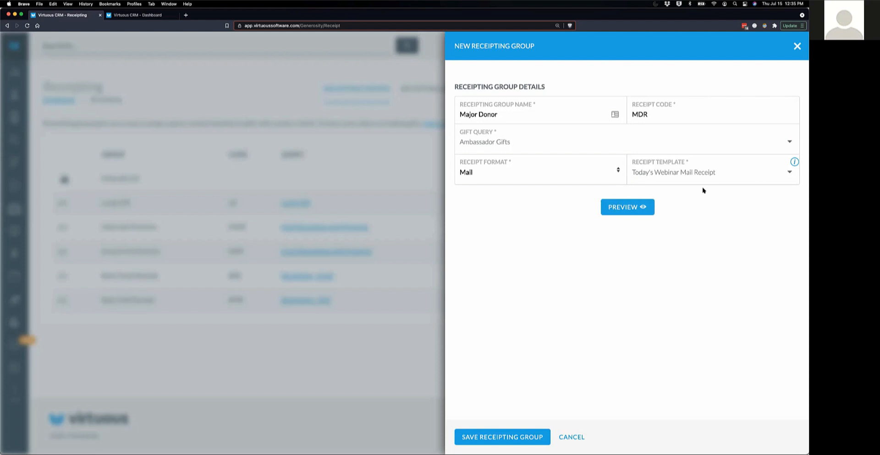
- Preview the Major Donor sample receipt, then save the new receipting group
click(630, 209)
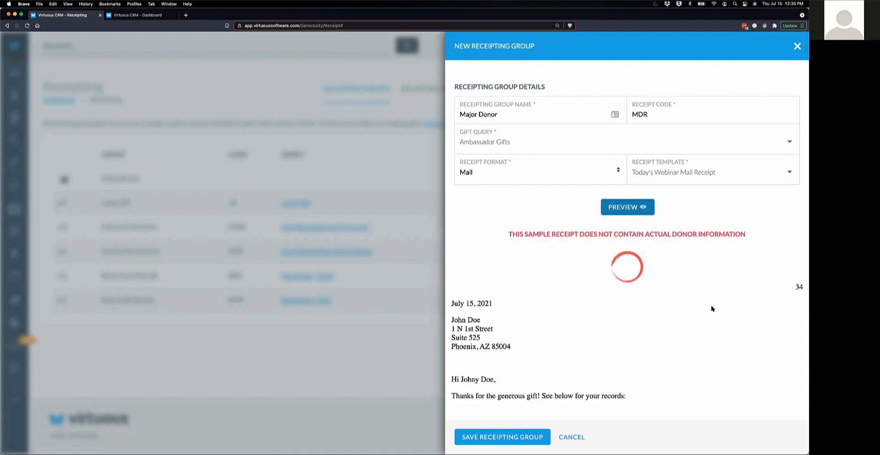
scroll(712, 309, down, 6)
scroll(680, 302, up, 6)
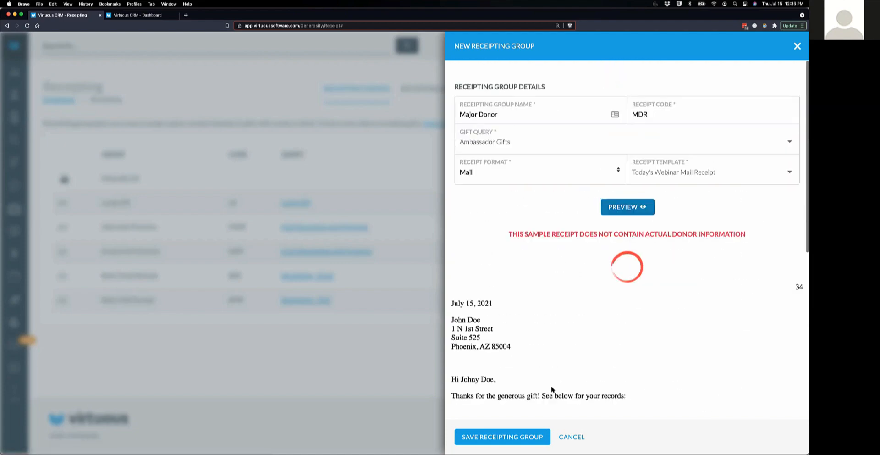
click(515, 435)
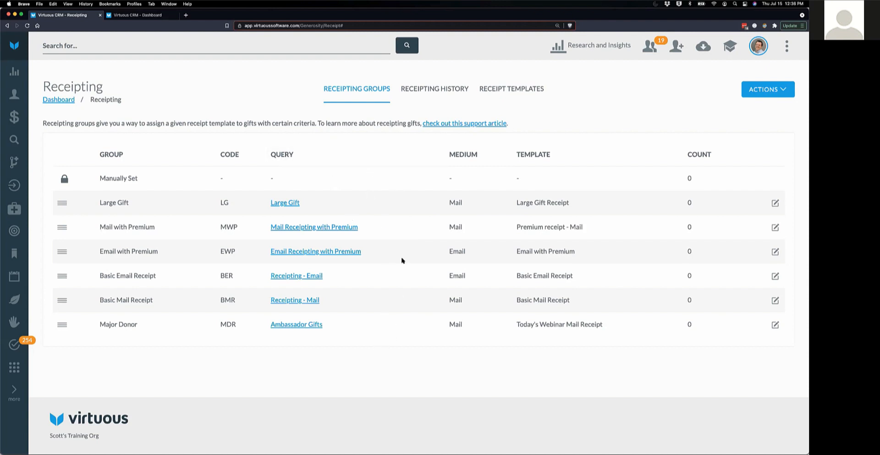
triple_click(112, 178)
drag(146, 180, 95, 178)
click(606, 127)
click(285, 202)
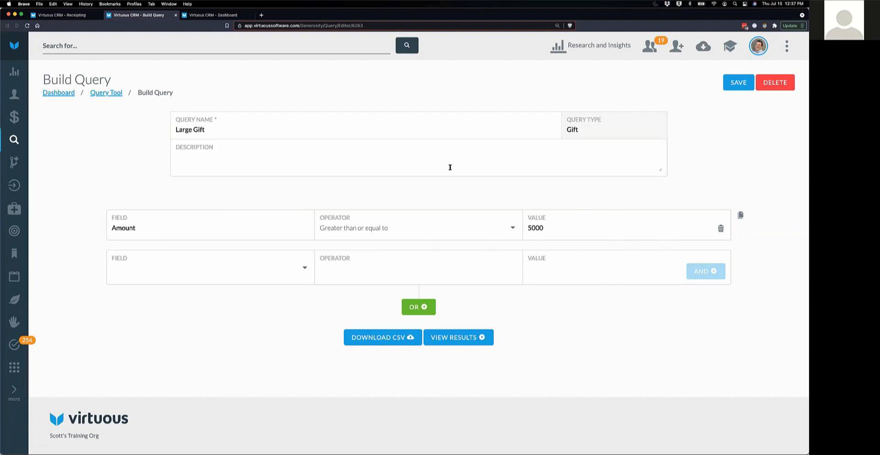
click(176, 15)
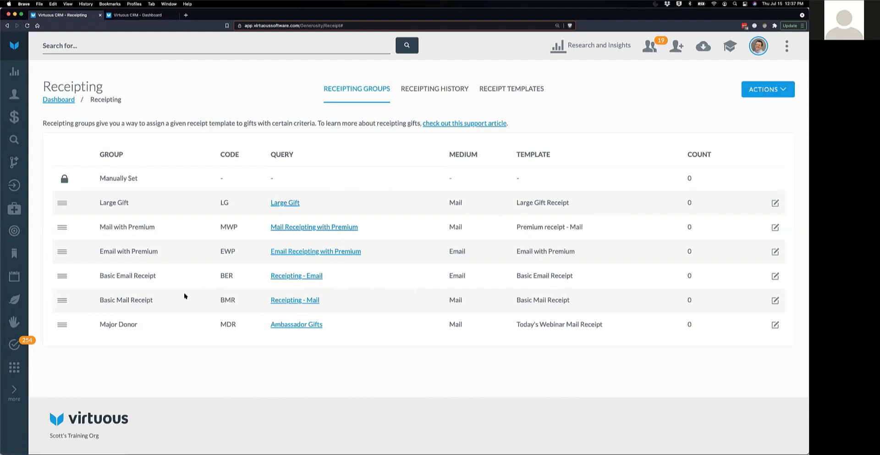
- Drag the Major Donor row above Large Gift to the top of the order
drag(59, 328, 71, 200)
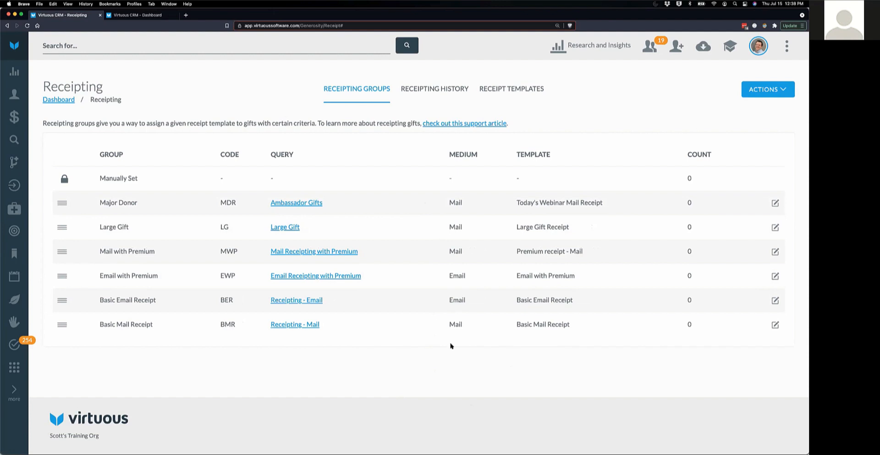
click(307, 252)
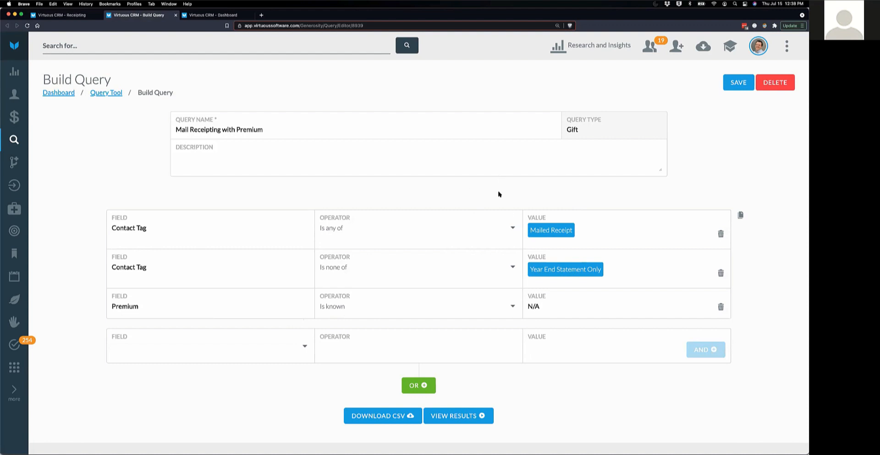
click(176, 15)
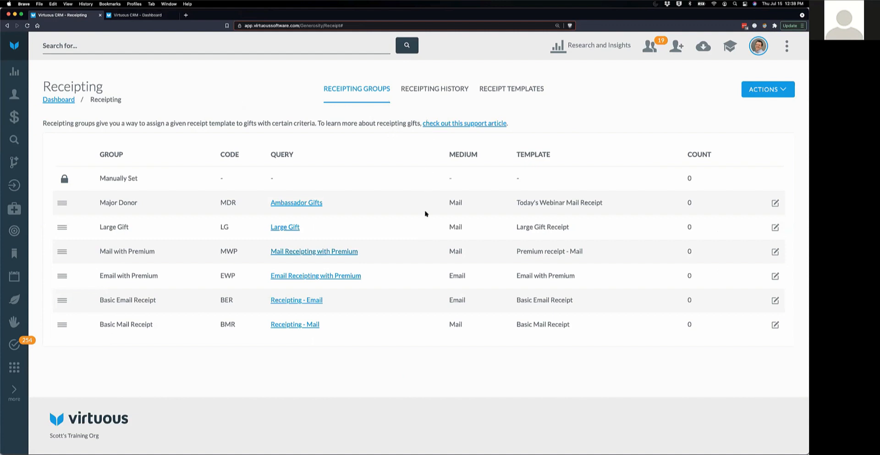
mouse_move(65, 227)
mouse_down()
mouse_move(65, 203)
mouse_move(63, 223)
mouse_up()
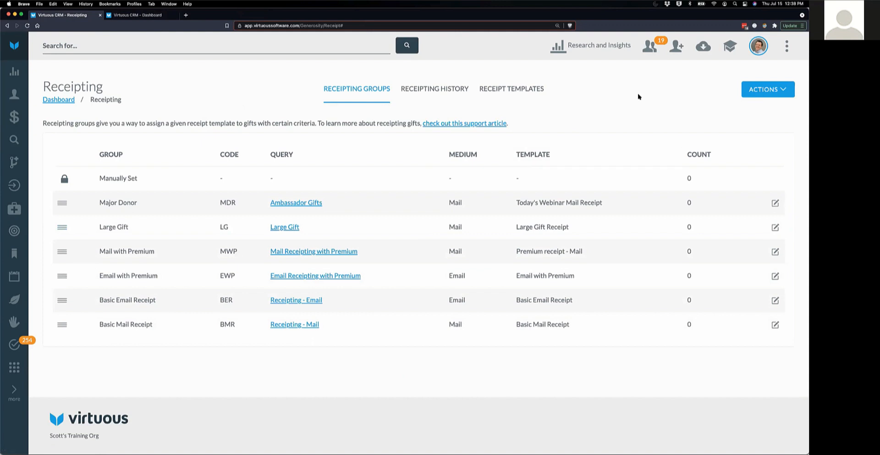
- Choose Queue Receipting from Actions to open the New Receipting Run panel
click(778, 90)
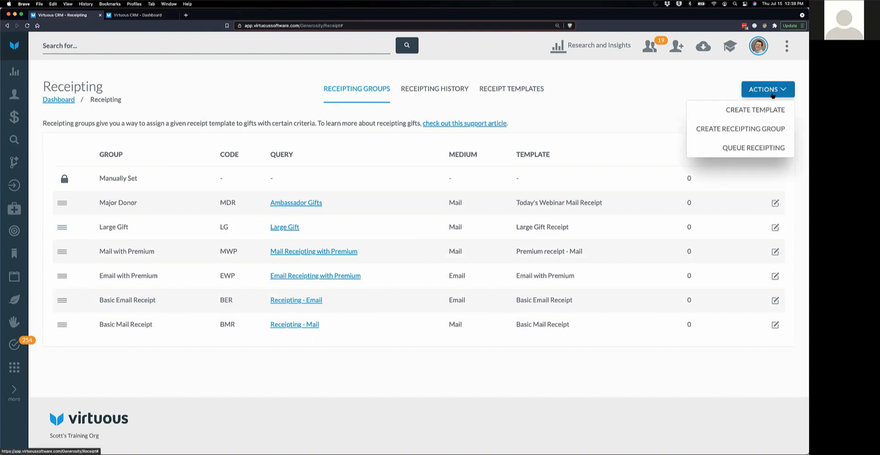
click(669, 100)
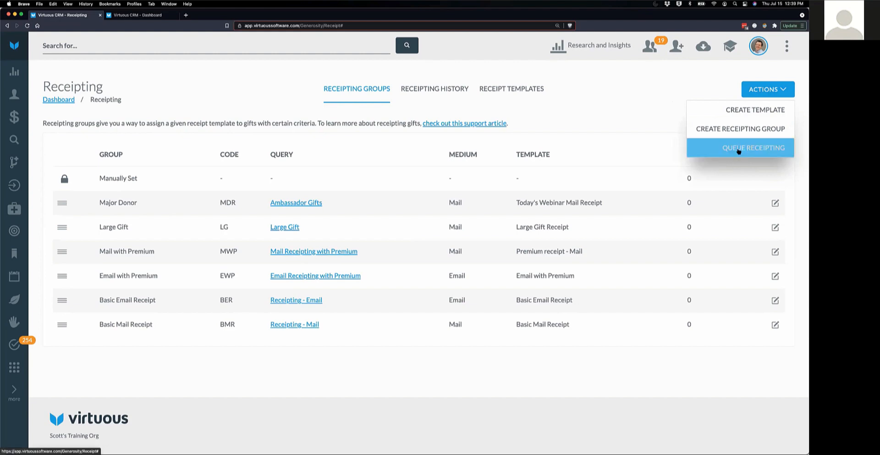
click(738, 149)
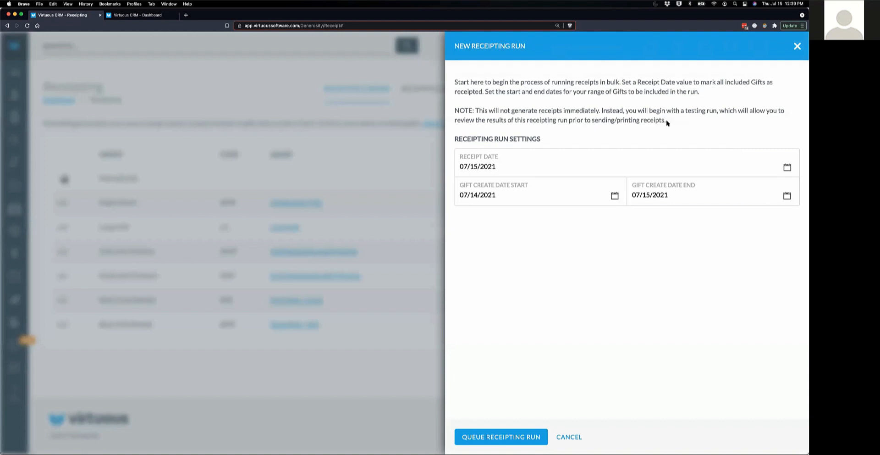
drag(499, 167, 443, 169)
click(568, 205)
drag(472, 184, 529, 185)
click(651, 185)
click(496, 439)
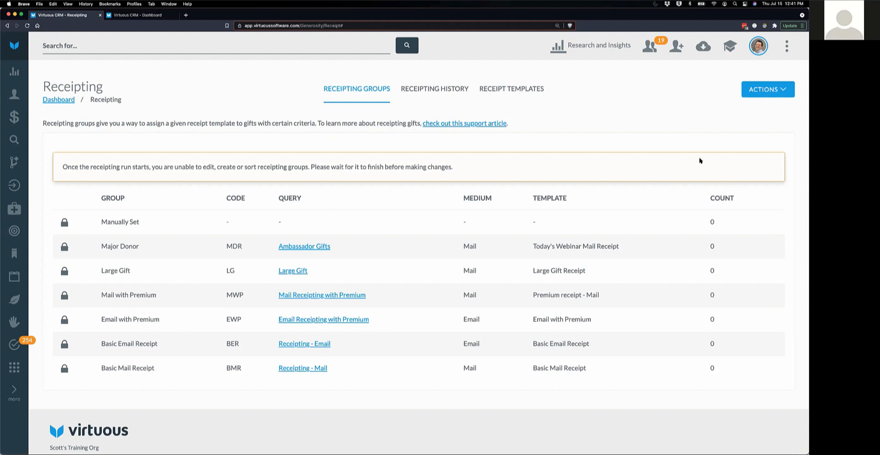
drag(710, 198, 739, 200)
click(633, 97)
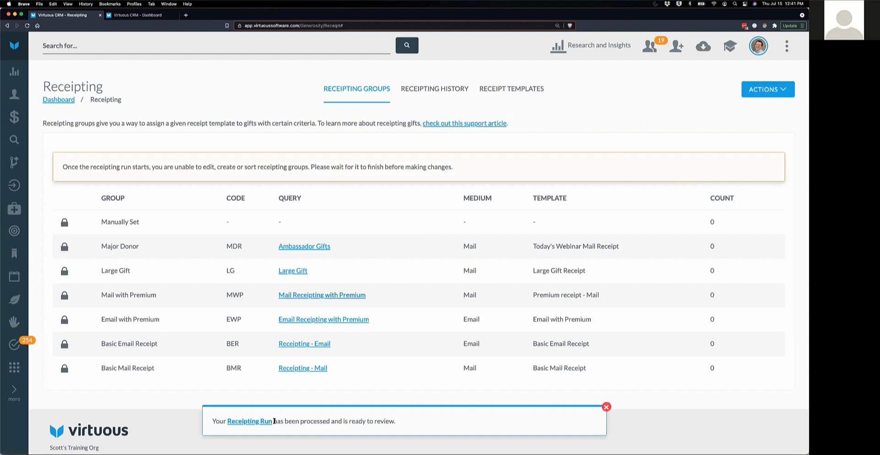
- Dismiss the run-processed notice and reload to see one gift each in four groups
click(607, 408)
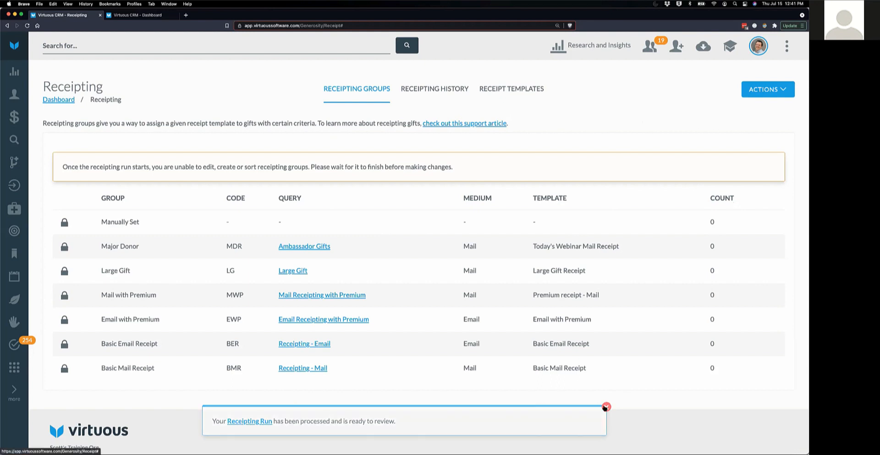
click(27, 26)
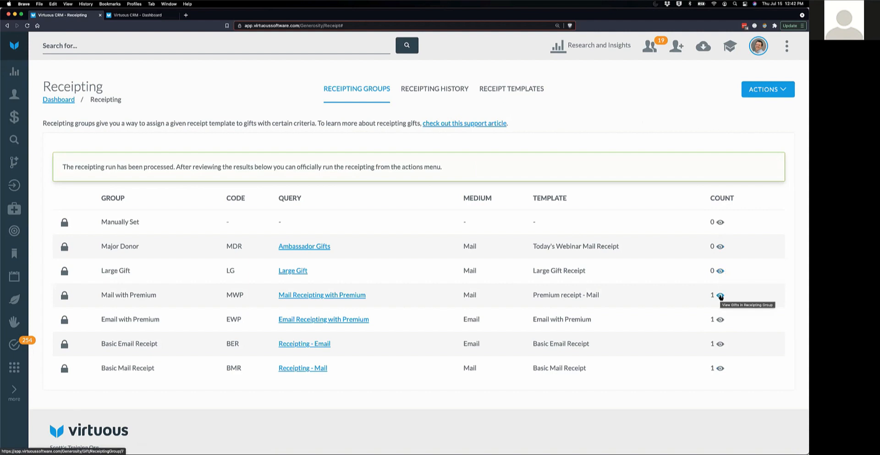
click(721, 296)
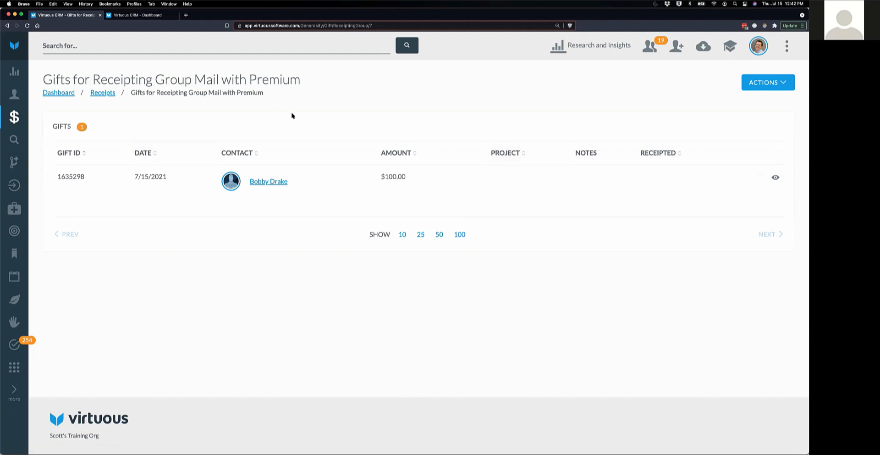
click(99, 94)
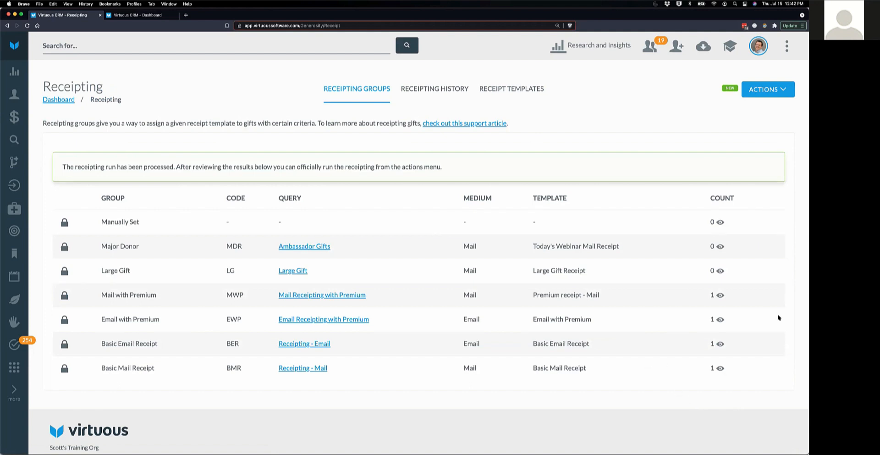
click(781, 91)
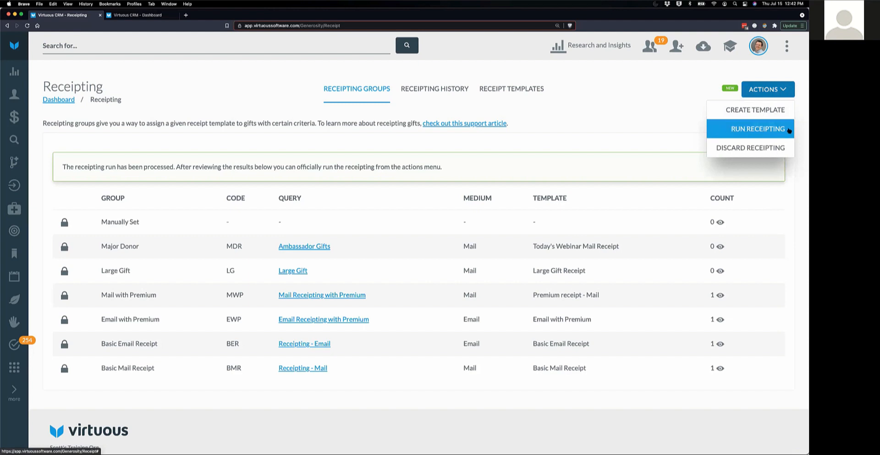
click(649, 112)
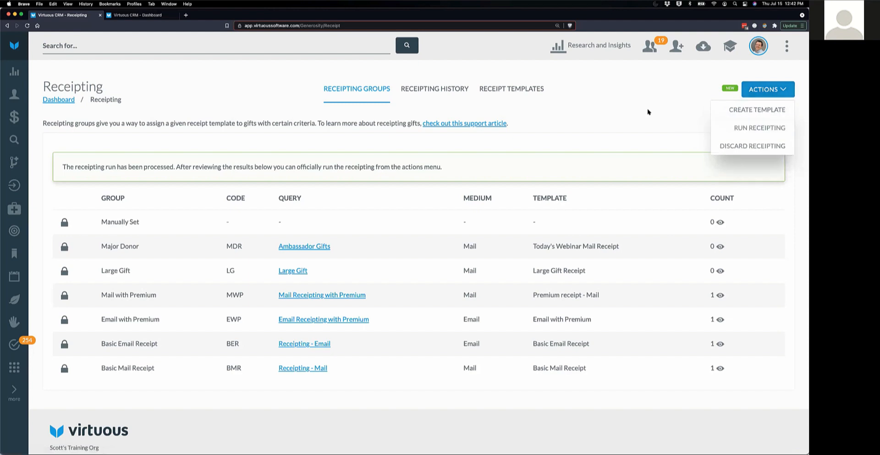
click(704, 48)
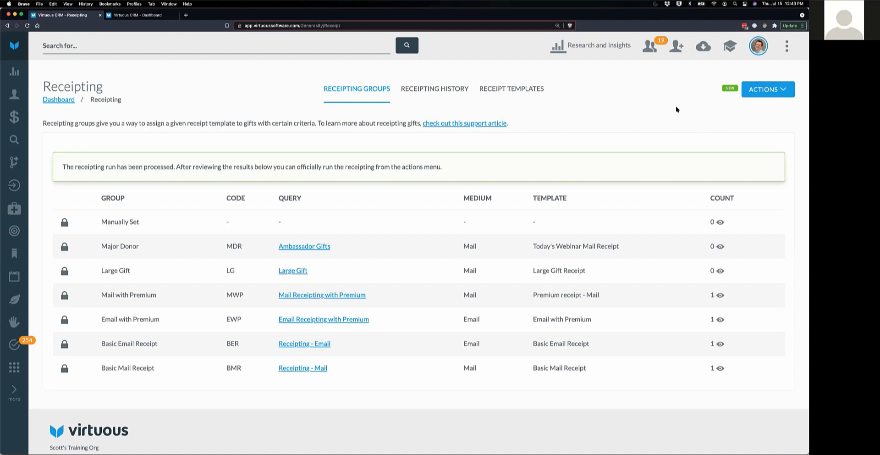
- Discard the processed receipting run, confirming 'I understand and want to proceed'
click(784, 89)
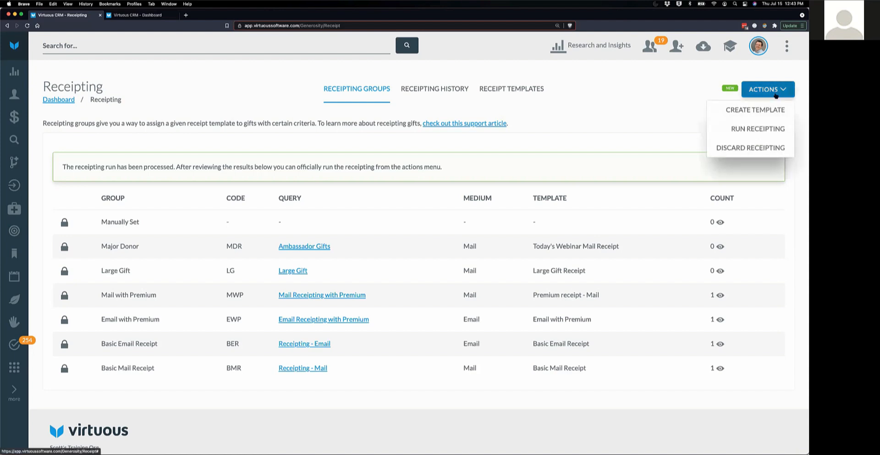
click(743, 147)
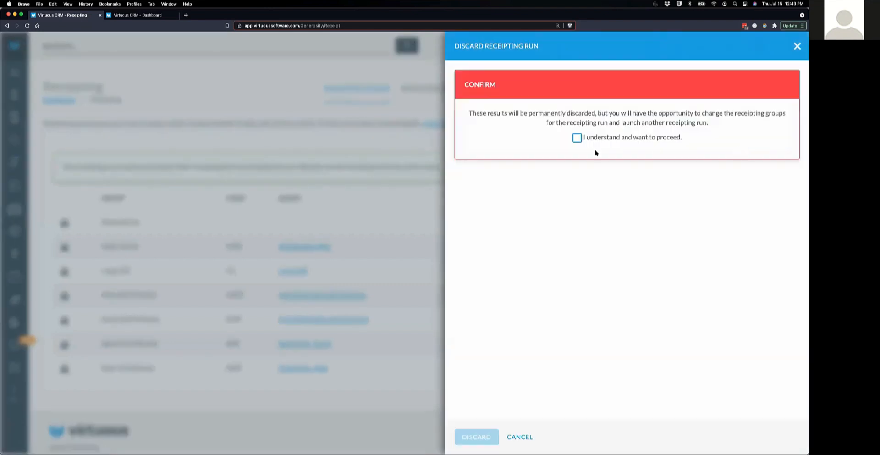
click(577, 138)
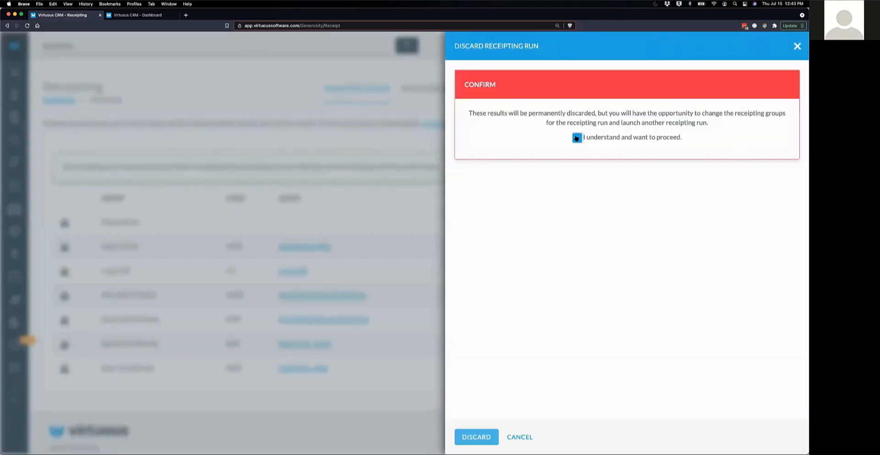
click(470, 435)
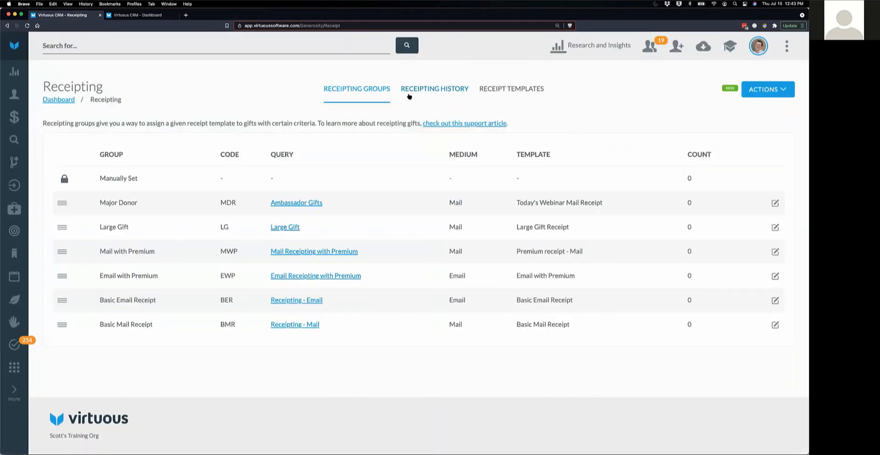
- Check the Receipting History tab, then go to the Query Tool's My Queries list
click(423, 90)
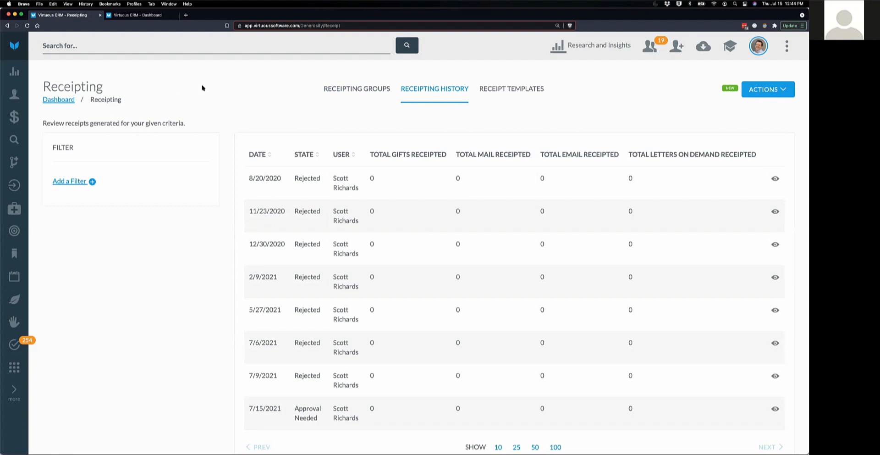
click(14, 140)
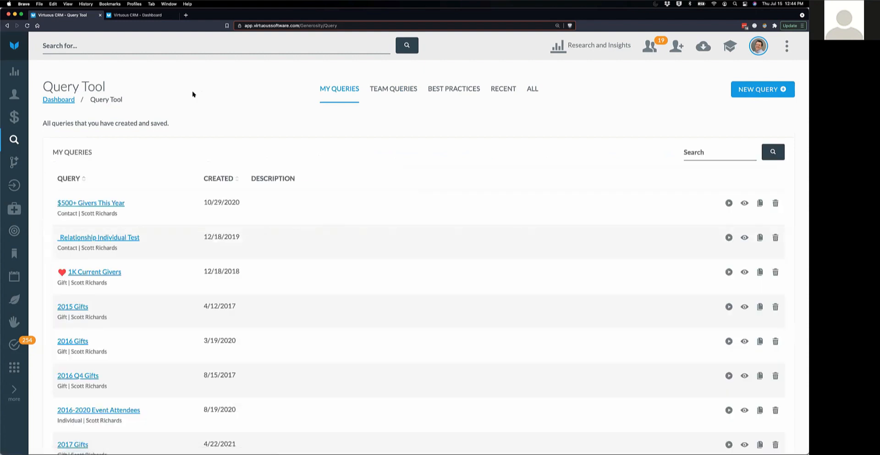
- Create and save a new query with Query Type set to Gift
click(755, 89)
click(501, 112)
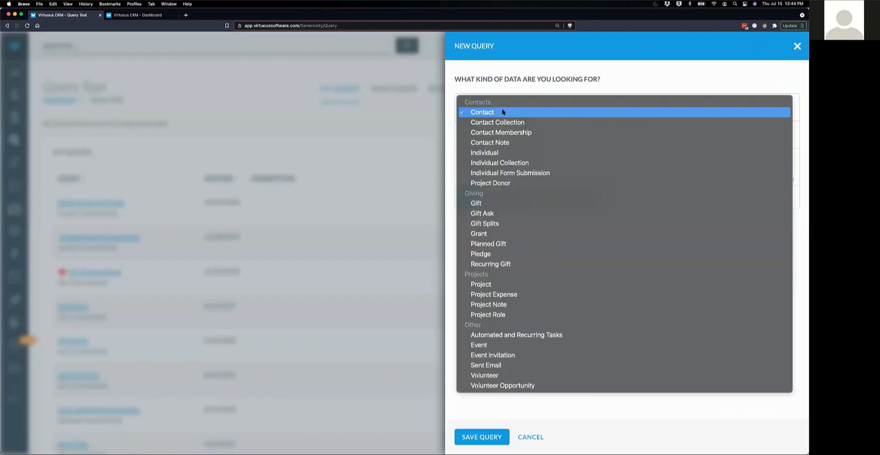
click(507, 204)
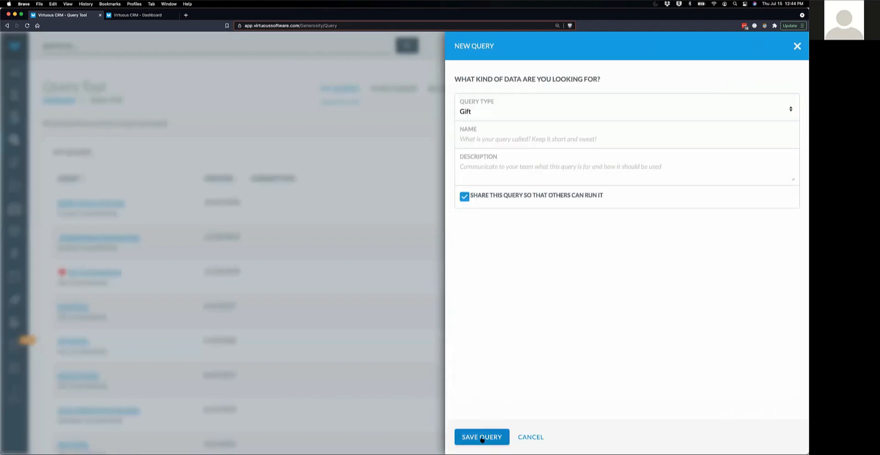
click(482, 437)
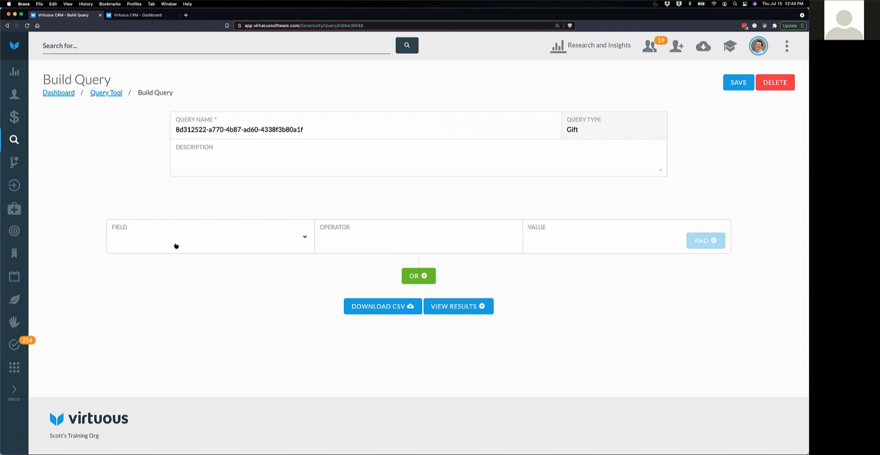
- Add a Gift Date condition using the Between operator
click(191, 236)
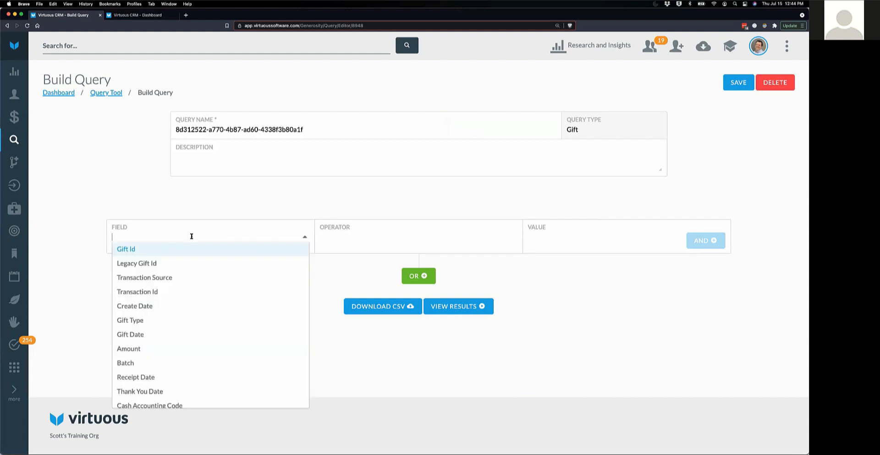
click(155, 334)
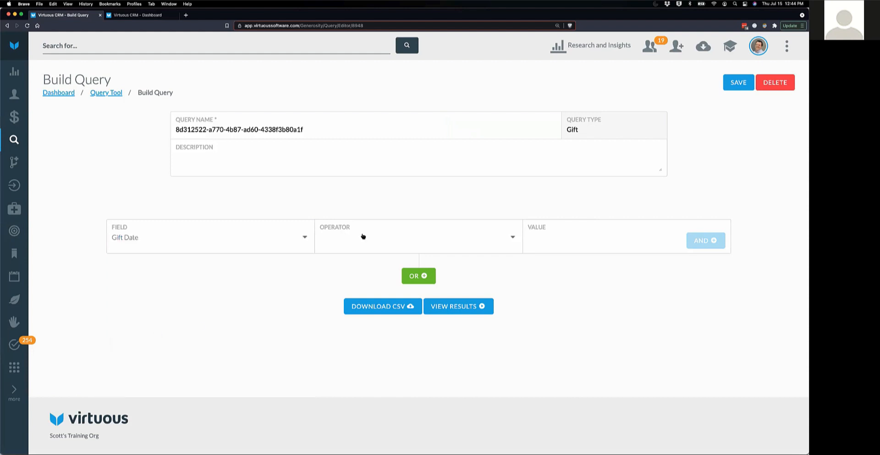
click(359, 238)
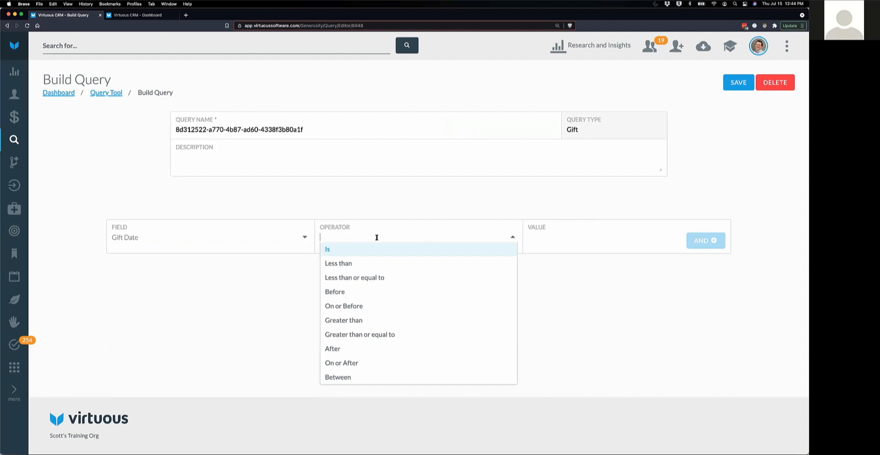
click(346, 380)
- Set the condition's start date to 01/01/2020
click(563, 238)
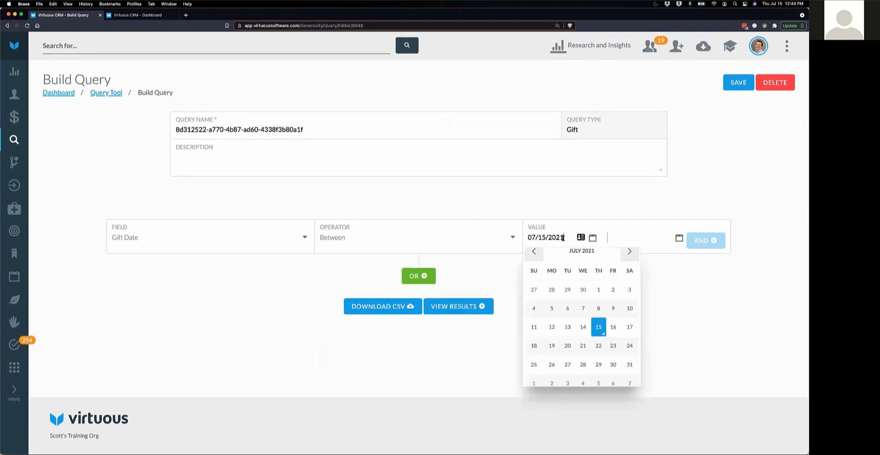
click(535, 252)
click(535, 252)
click(535, 252)
click(534, 252)
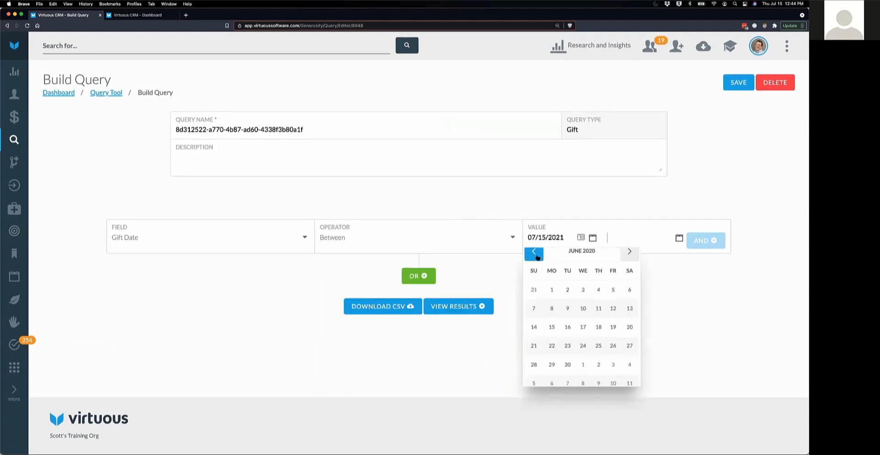
click(534, 252)
click(534, 252)
click(535, 252)
click(534, 252)
click(535, 252)
click(583, 287)
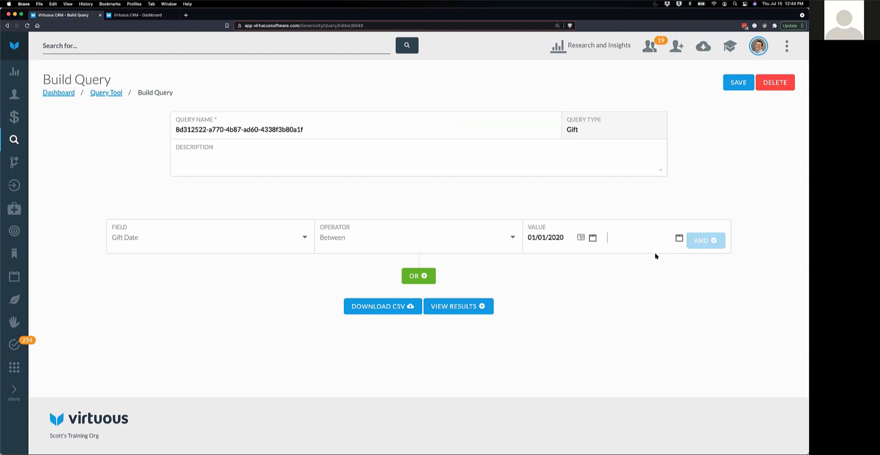
- Set the end date to 12/31/2020 and view the 1,457 matching gifts
click(650, 243)
click(622, 252)
click(622, 252)
click(621, 252)
click(622, 252)
click(622, 252)
click(622, 252)
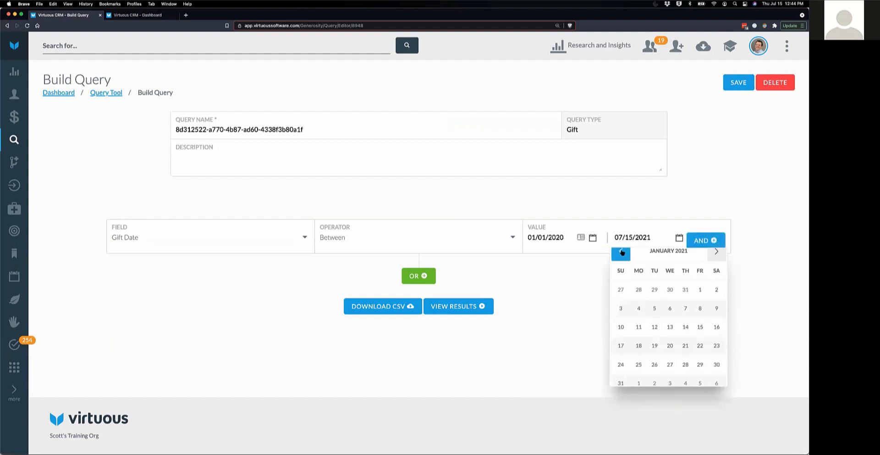
click(621, 252)
click(685, 364)
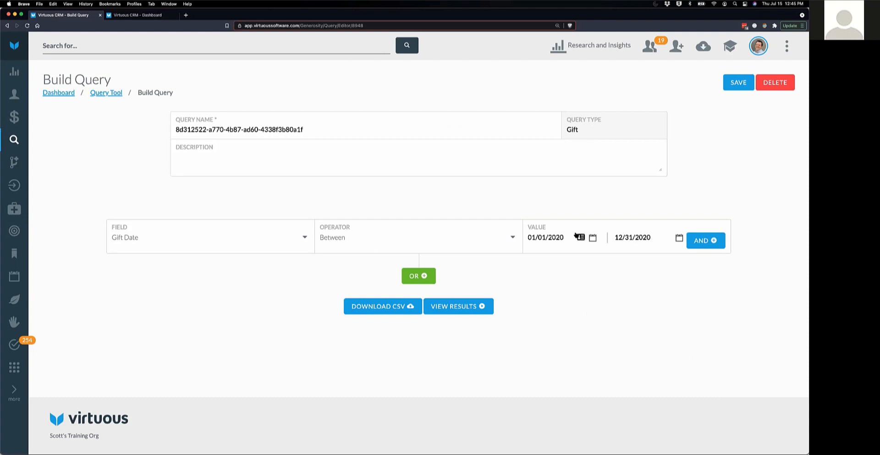
click(474, 315)
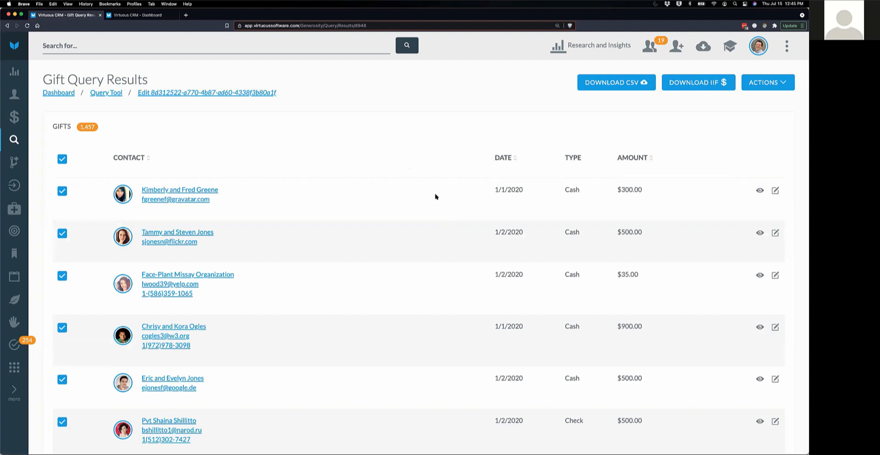
click(778, 85)
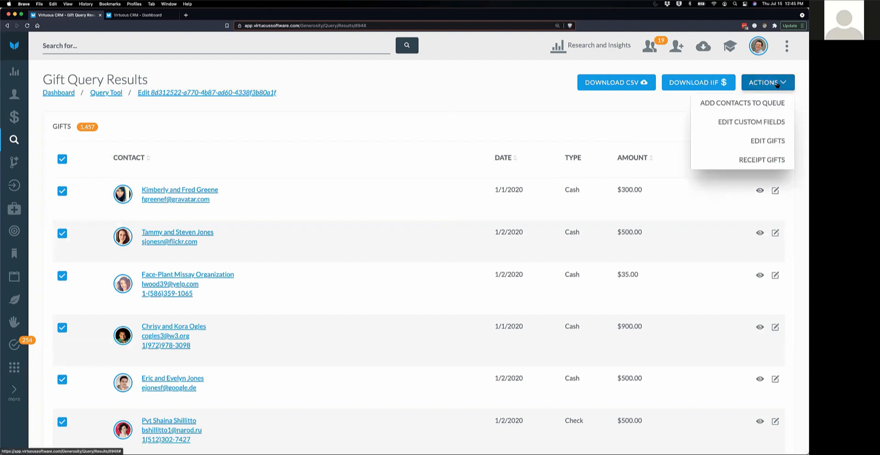
- Start receipting the listed gifts and clear the Receipt Date in the export dialog
click(762, 160)
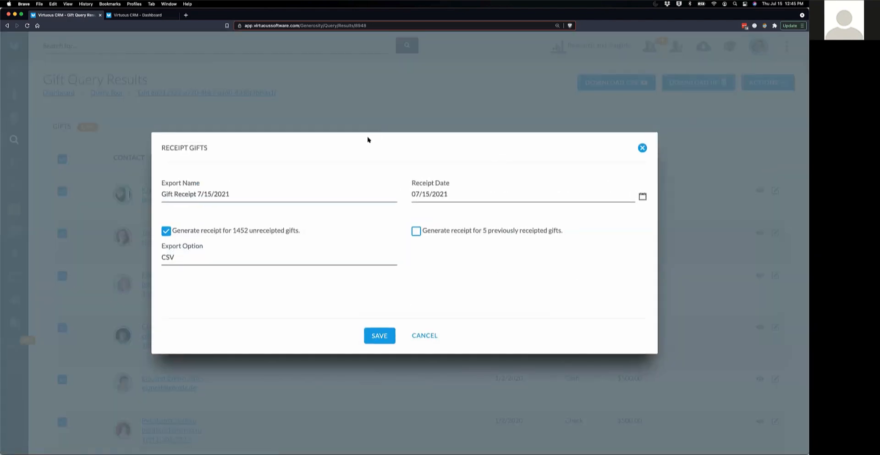
drag(230, 194, 161, 193)
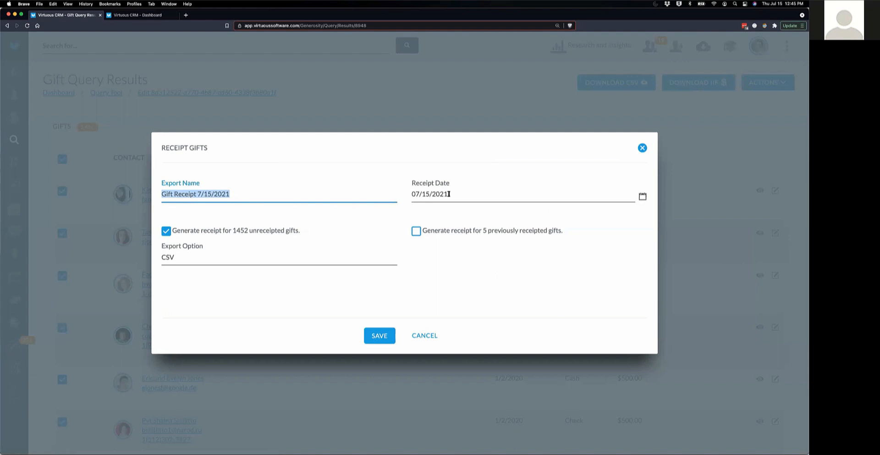
drag(453, 193, 404, 192)
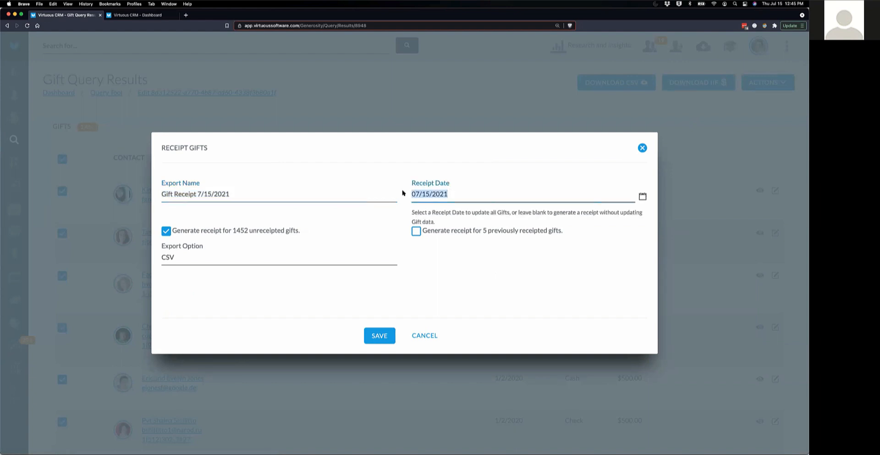
key(BackSpace)
click(498, 266)
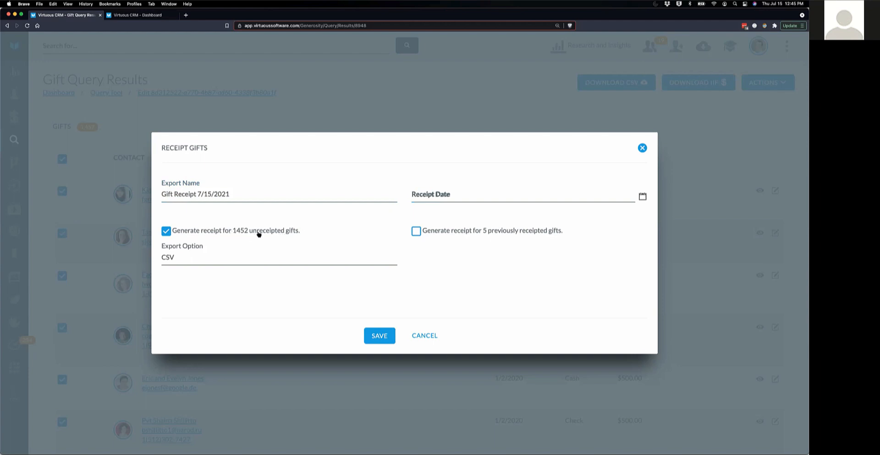
- Include the 5 previously receipted gifts and set the Export Option to PDF
drag(428, 233, 564, 236)
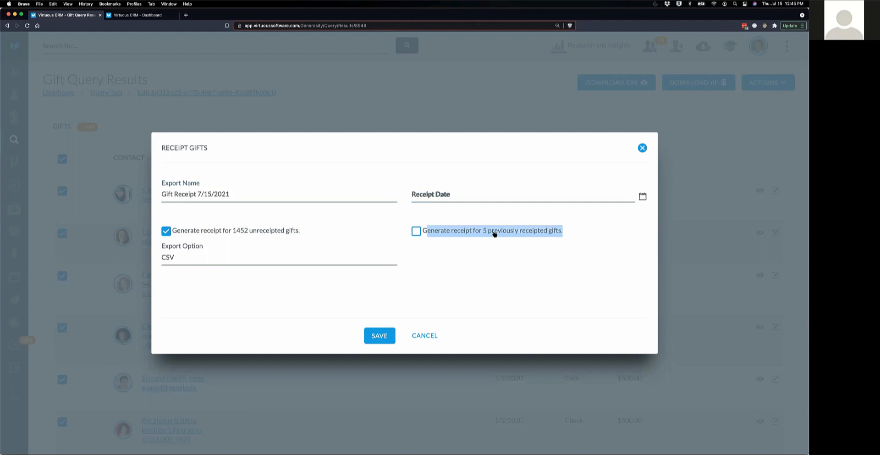
click(416, 231)
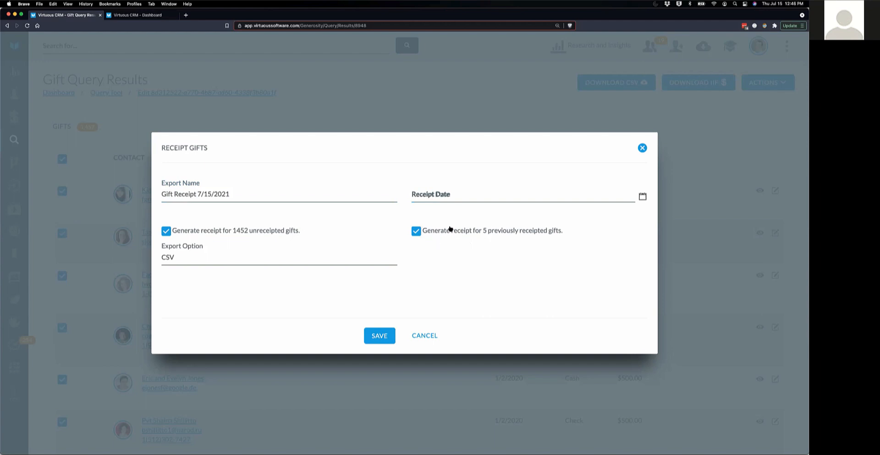
click(219, 259)
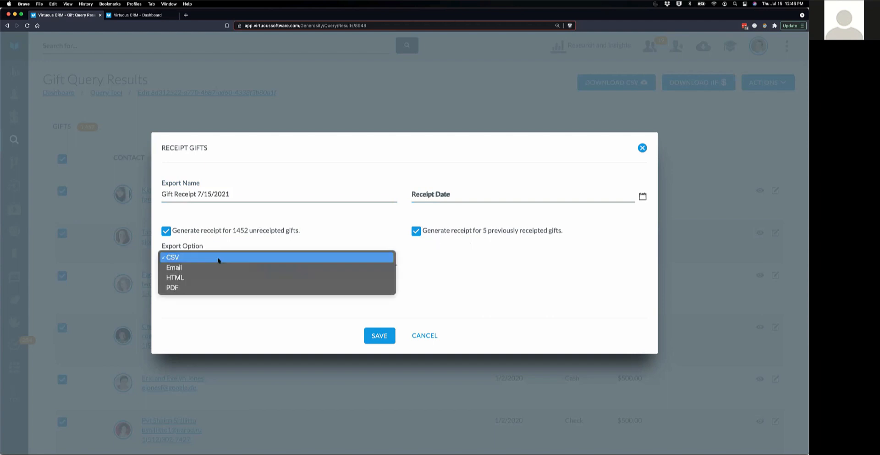
click(174, 288)
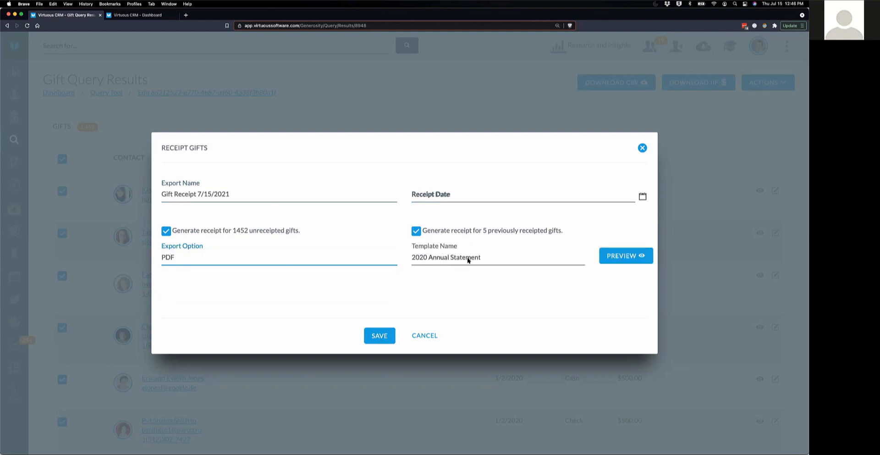
- Preview the sample PDF receipt, then cancel the Receipt Gifts dialog without saving
click(626, 256)
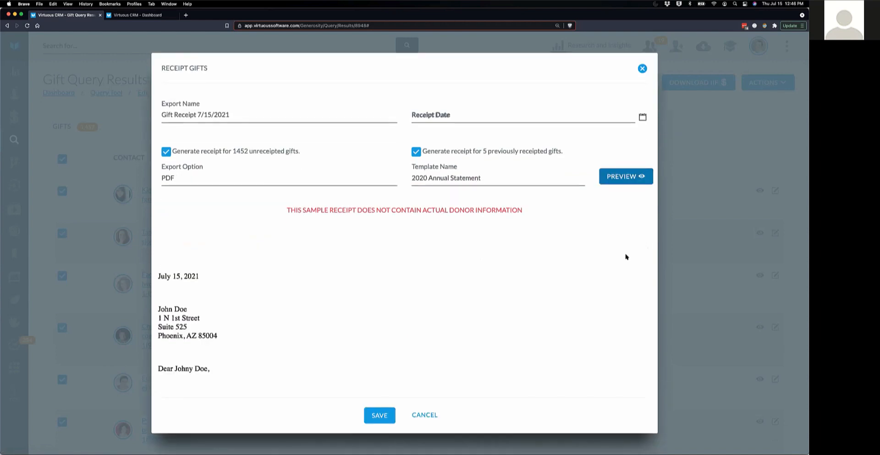
scroll(507, 292, down, 2)
scroll(507, 294, down, 5)
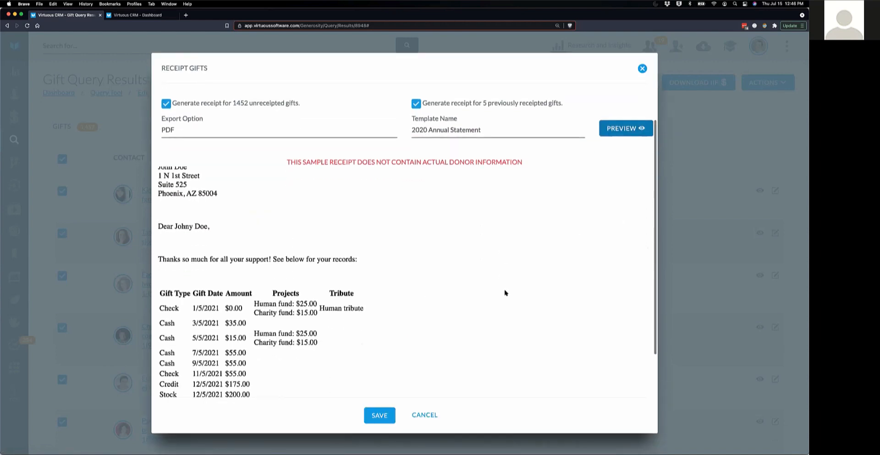
scroll(501, 281, up, 1)
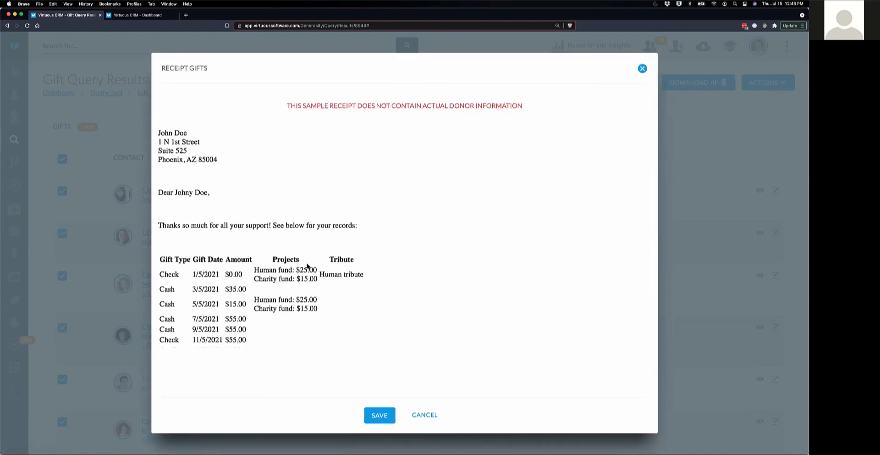
scroll(461, 287, up, 3)
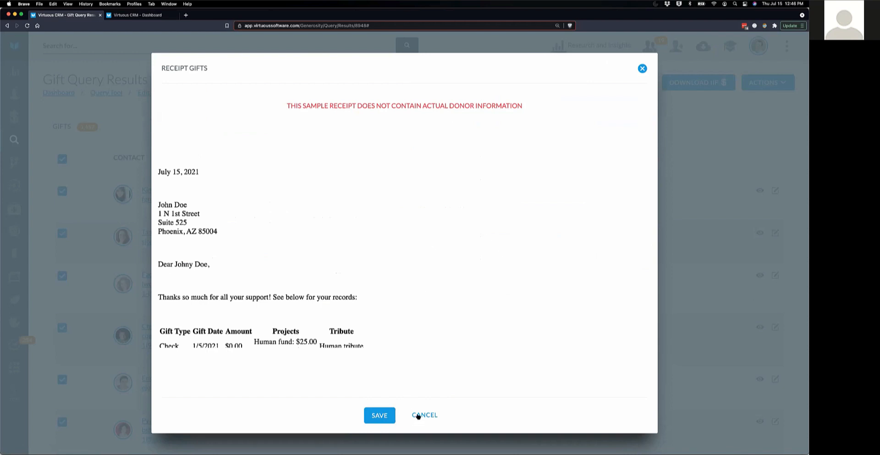
click(432, 415)
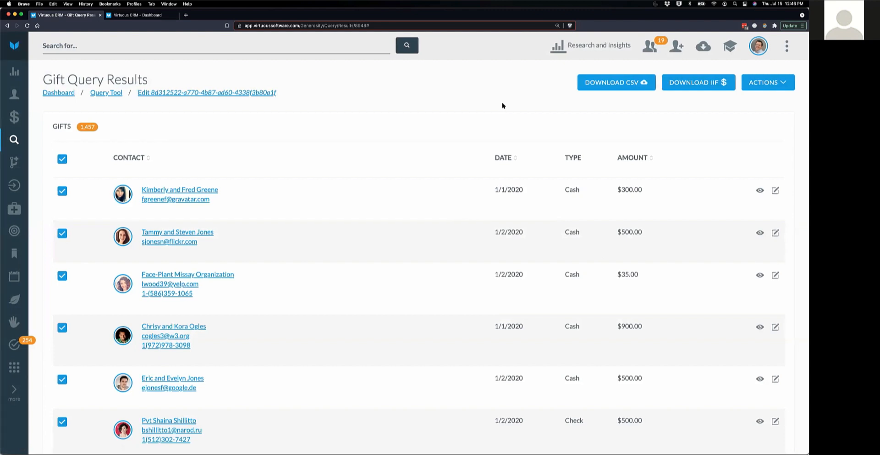
- Open the first donor household's Giving history and confirm it has no receipts
click(169, 191)
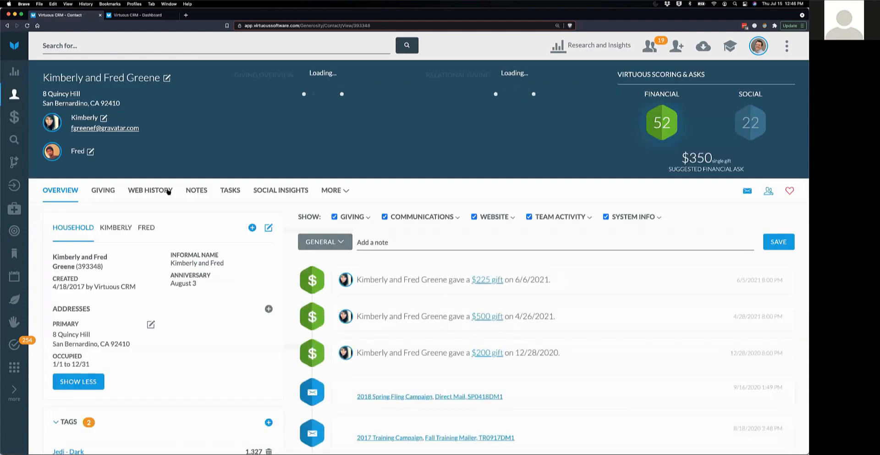
click(98, 191)
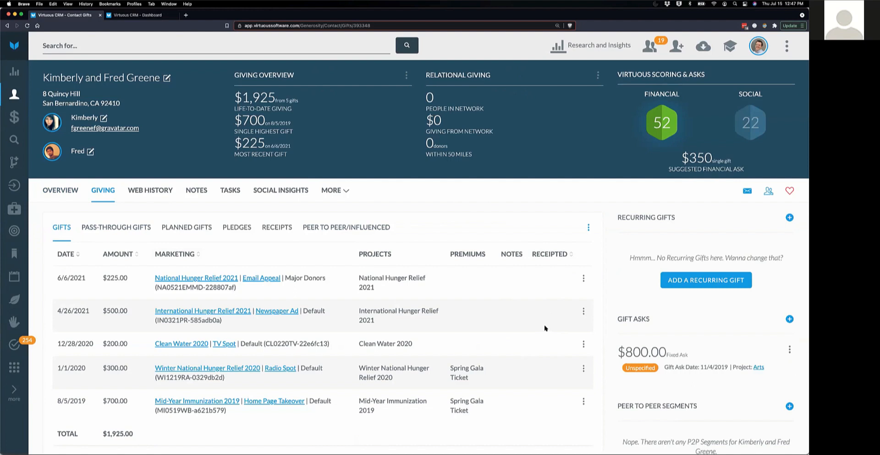
click(283, 230)
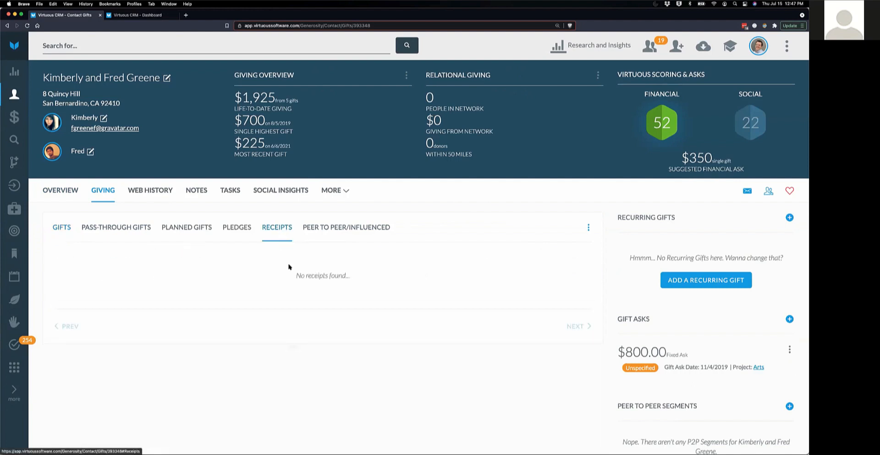
drag(289, 276, 371, 277)
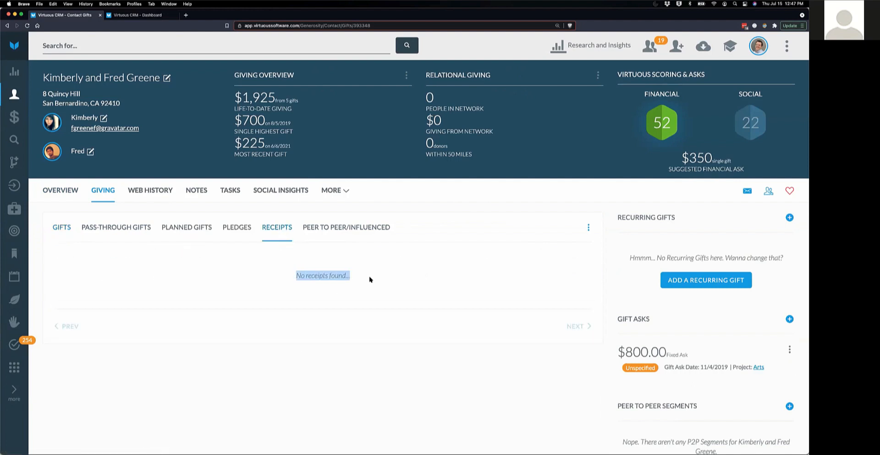
click(409, 271)
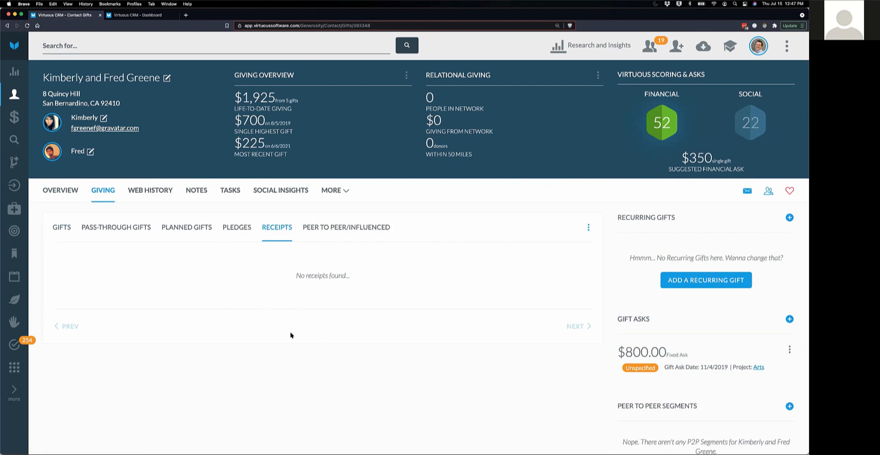
- Back on the household's gift list, bring up the actions for the 4/26/2021 $500.00 gift
click(65, 227)
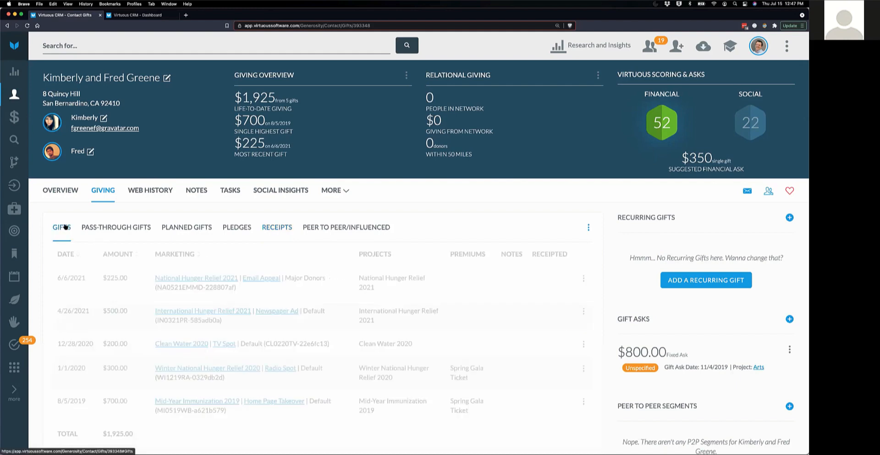
scroll(541, 303, down, 3)
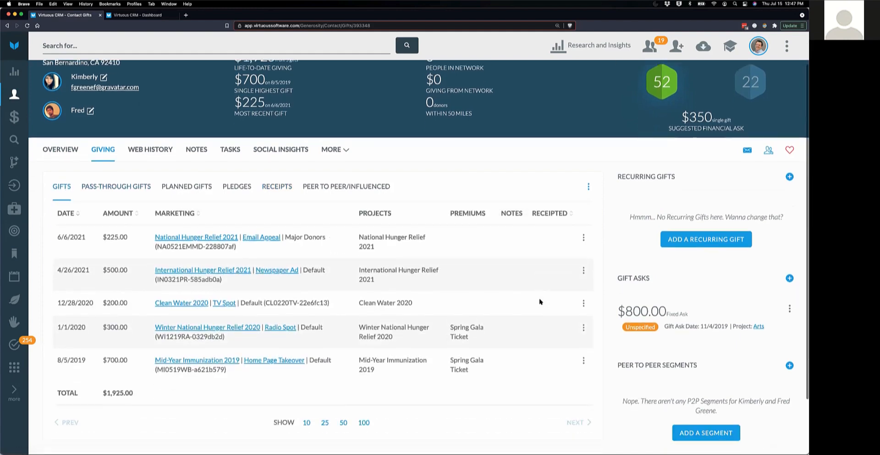
scroll(411, 280, up, 2)
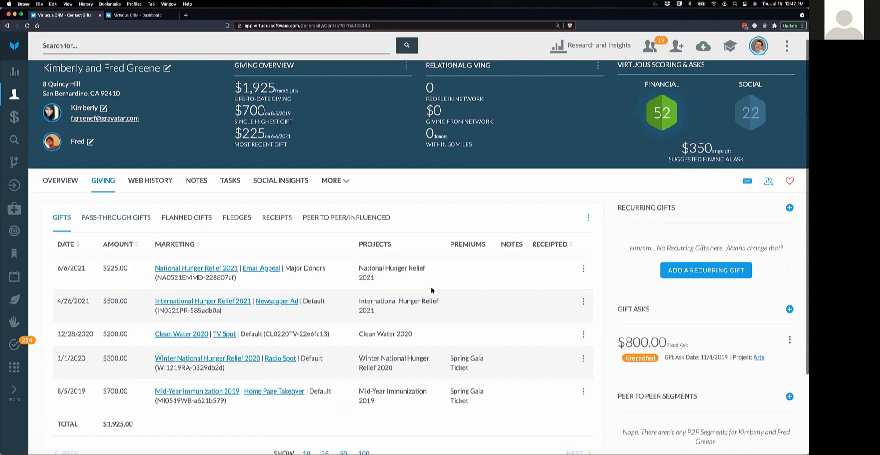
click(584, 302)
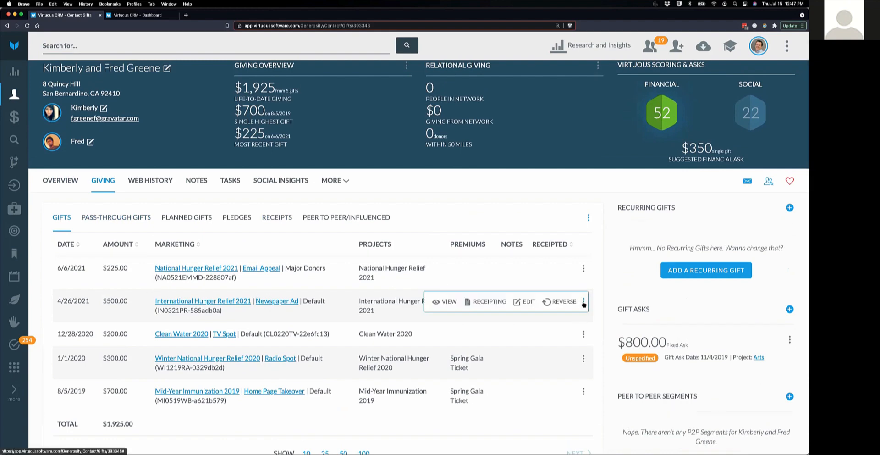
- Receipt the 4/26/2021 gift as a new PDF with the 2020 Annual Statement template and preview it
click(480, 302)
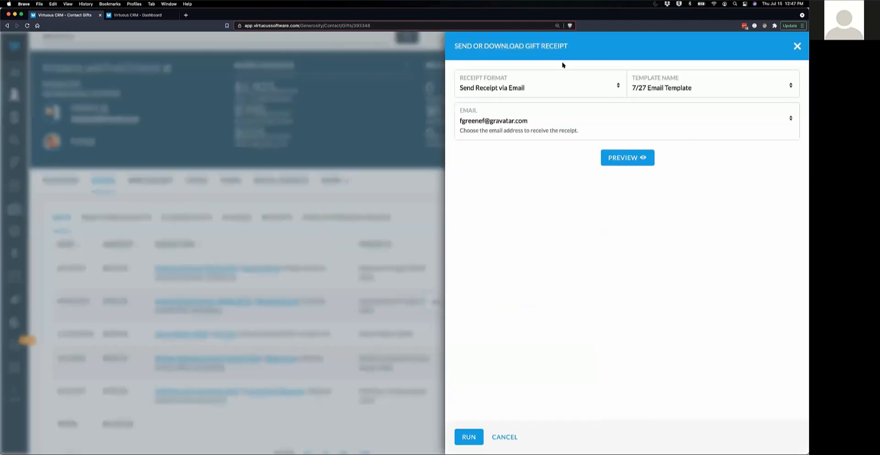
click(526, 123)
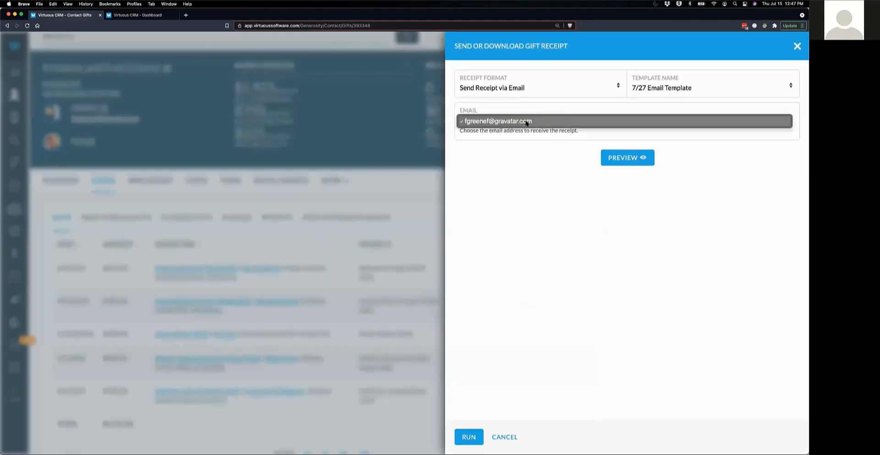
click(513, 152)
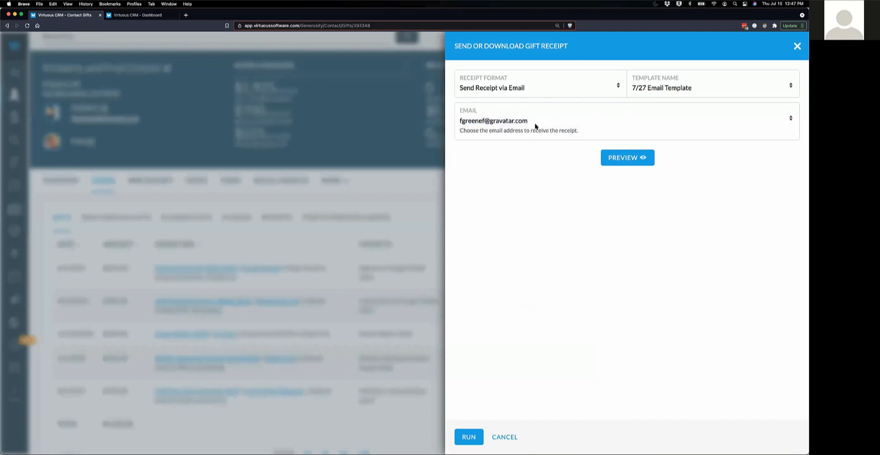
click(562, 84)
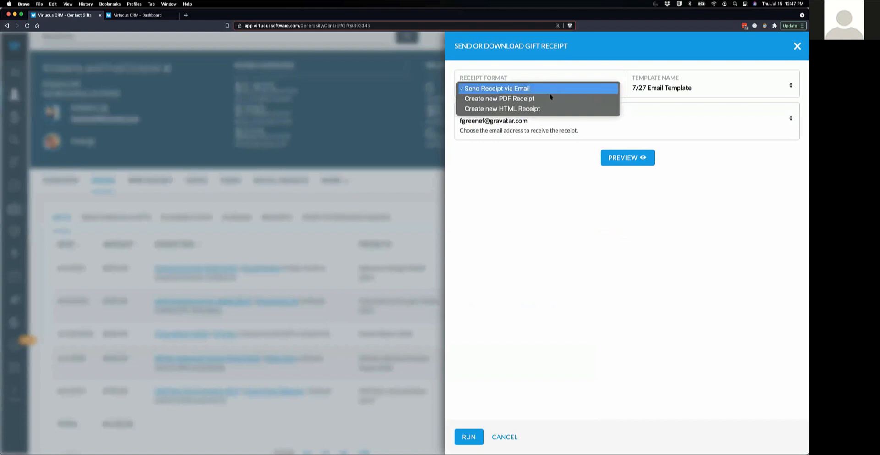
click(546, 98)
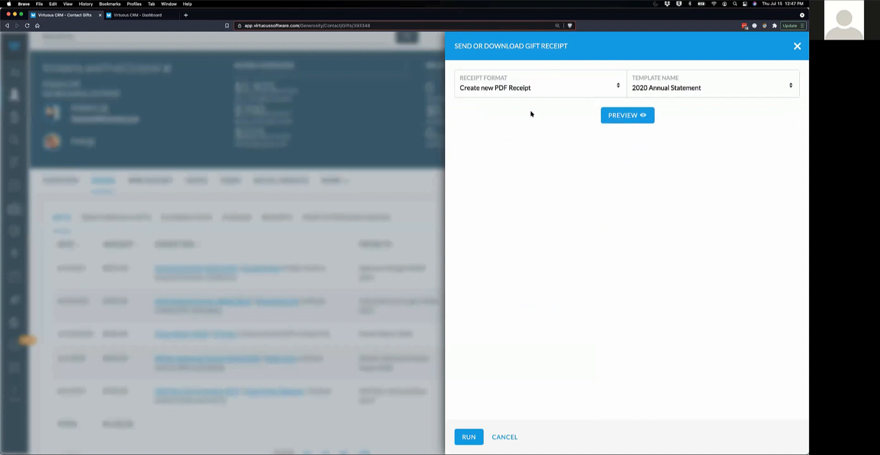
click(671, 87)
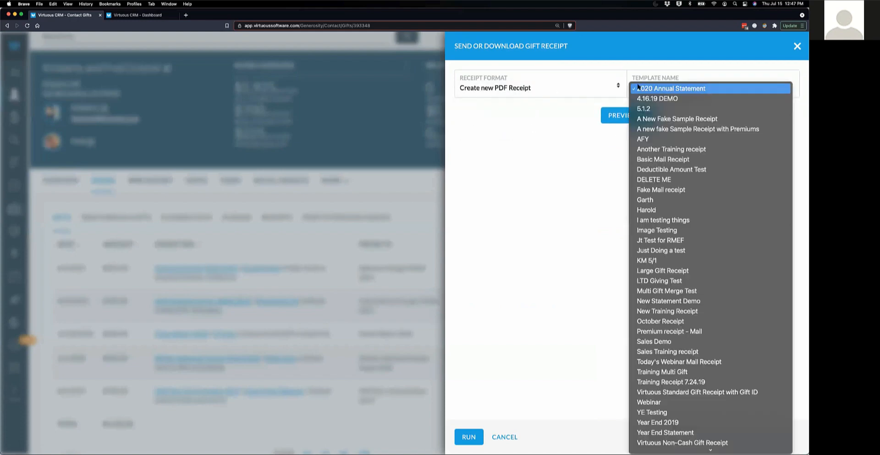
click(692, 88)
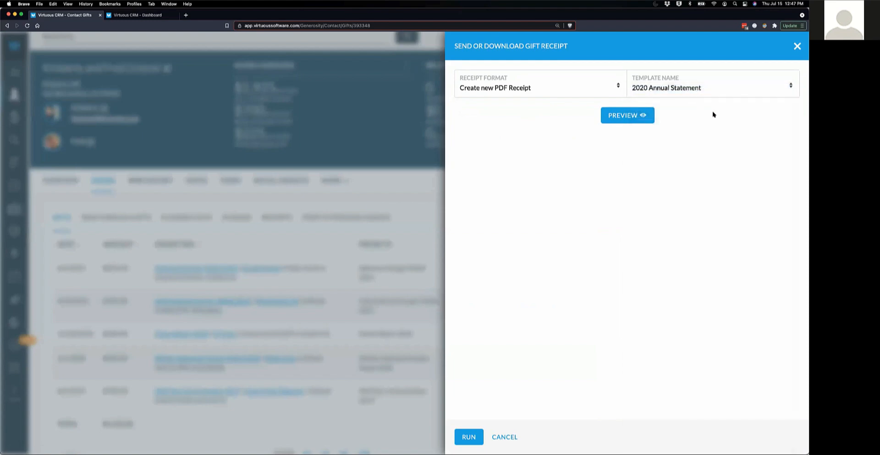
click(629, 121)
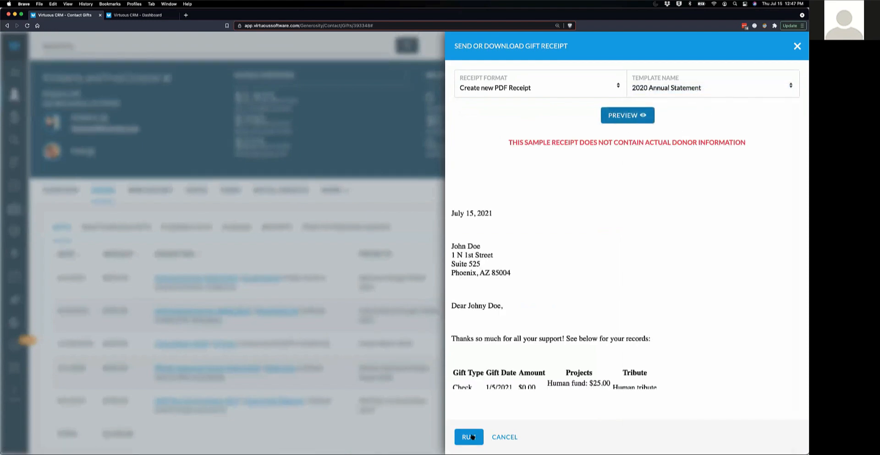
- Close the gift receipt panel and switch to the CRM Dashboard
click(506, 437)
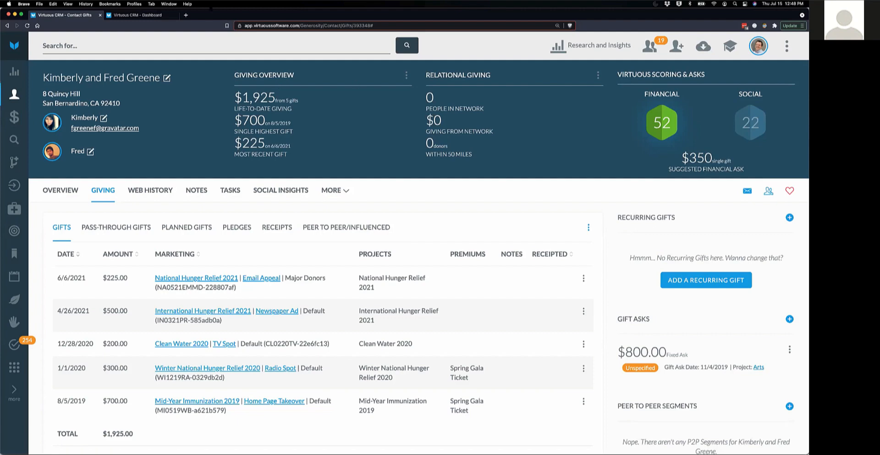
click(131, 15)
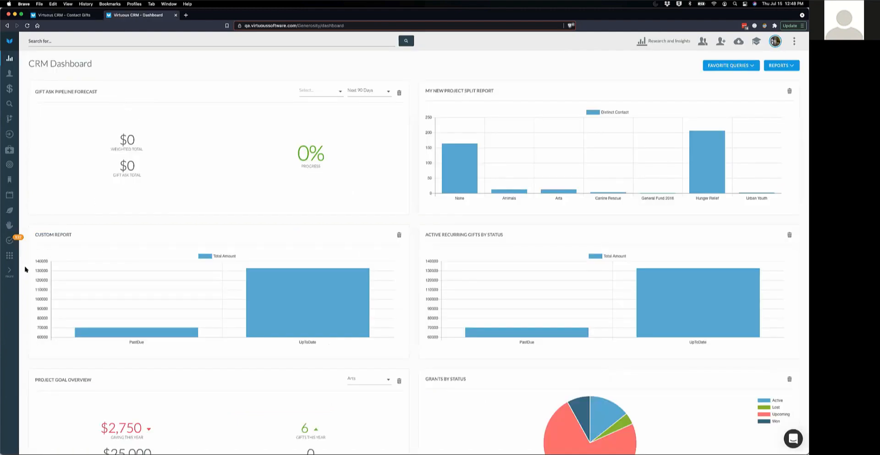
- Zoom the page to 150%, go to the Receipting page, and show its Actions menu
click(9, 255)
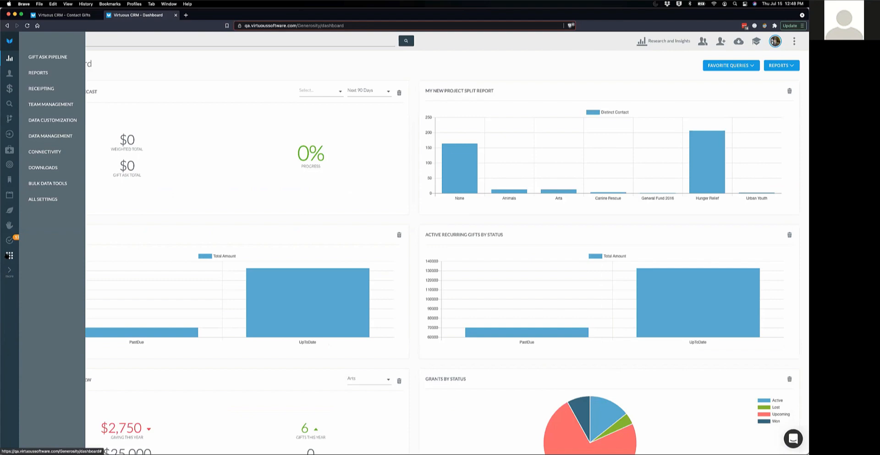
key(super+plus)
key(super+plus)
key(super+plus)
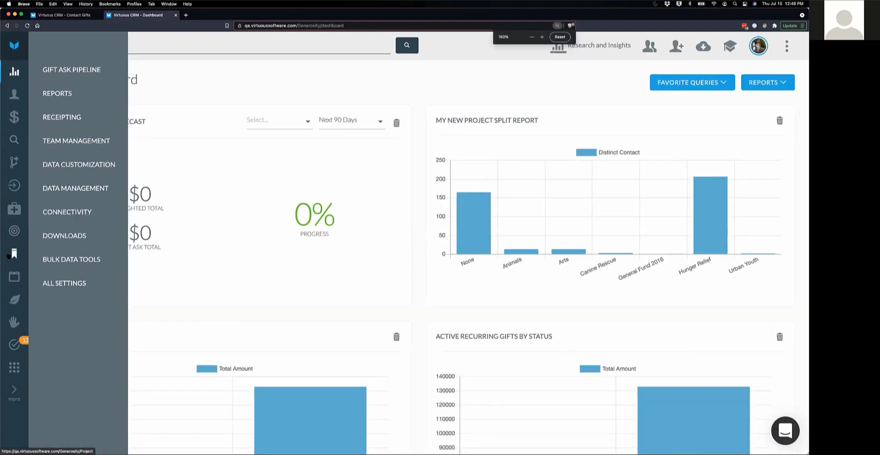
click(60, 119)
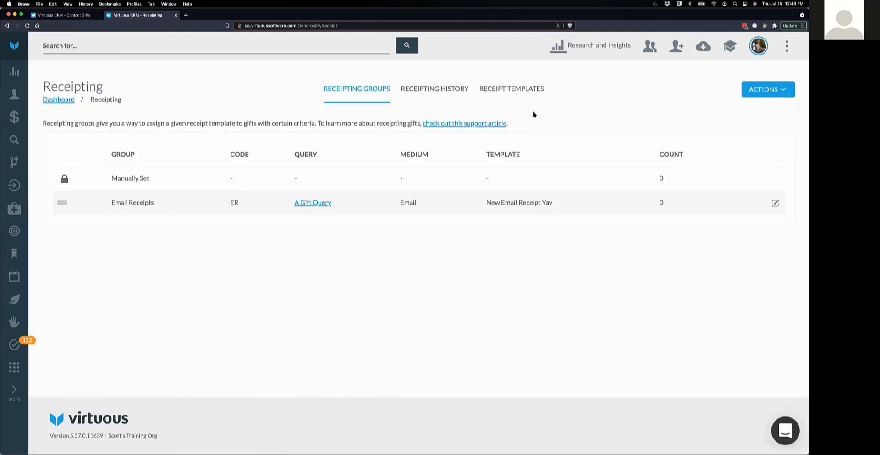
click(764, 90)
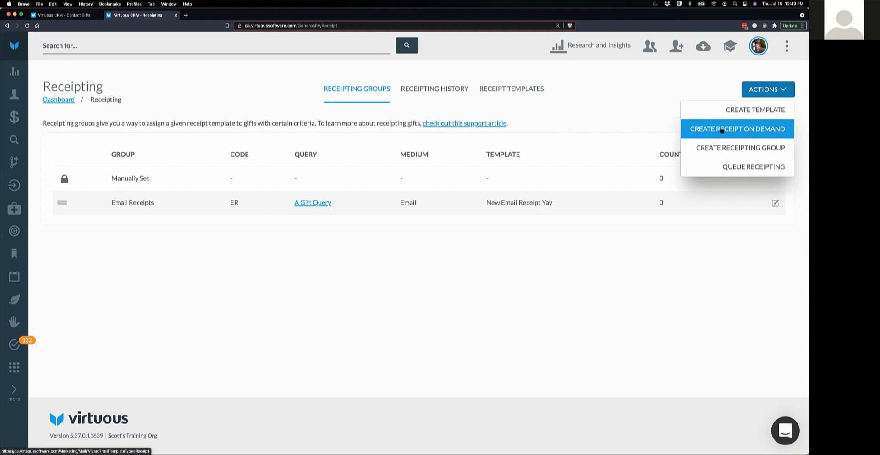
- Create a receipt on demand named 'Webinar Sample Receipt' with a reply device on page 2
click(722, 130)
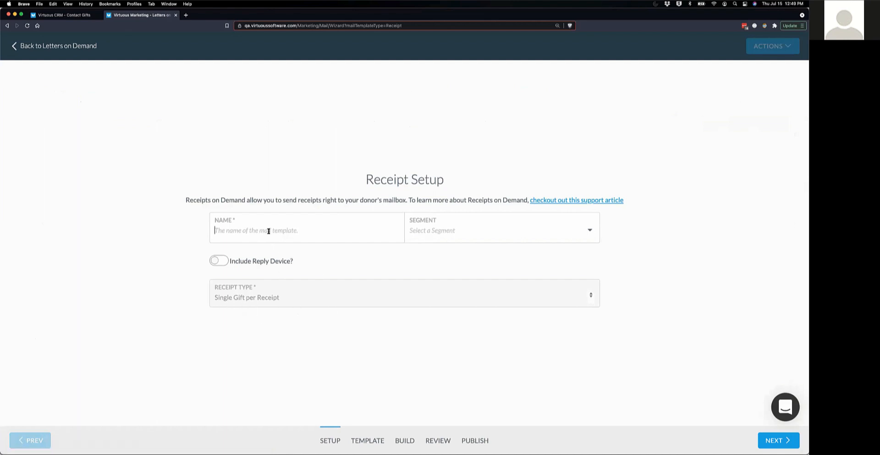
text(Webinar Sample Receipt)
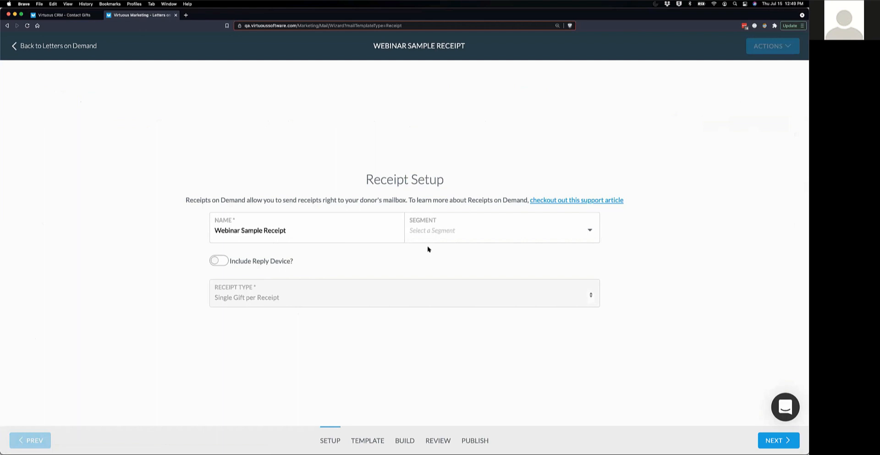
click(215, 261)
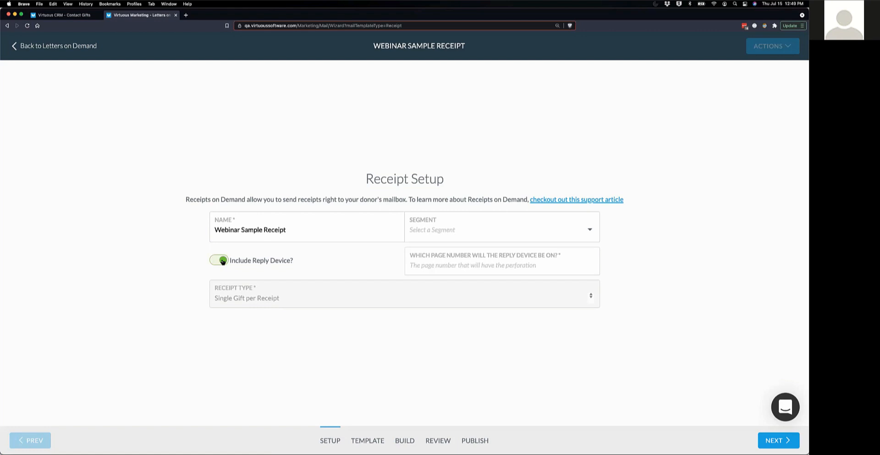
click(770, 440)
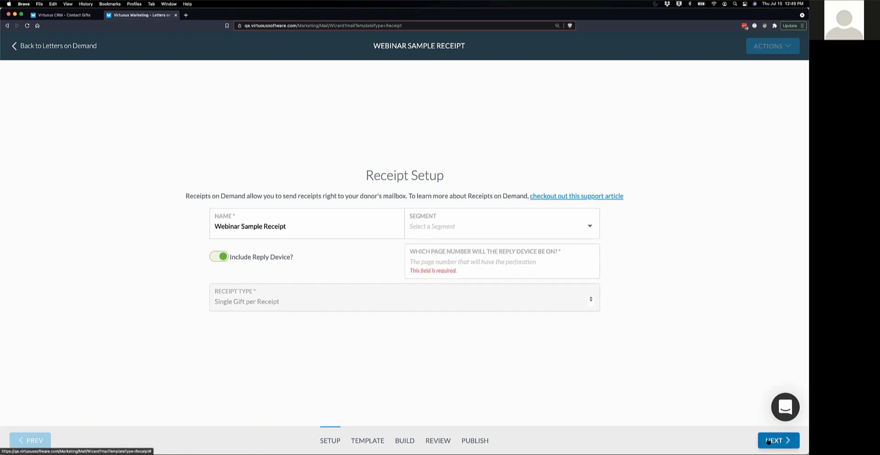
click(468, 262)
text(2)
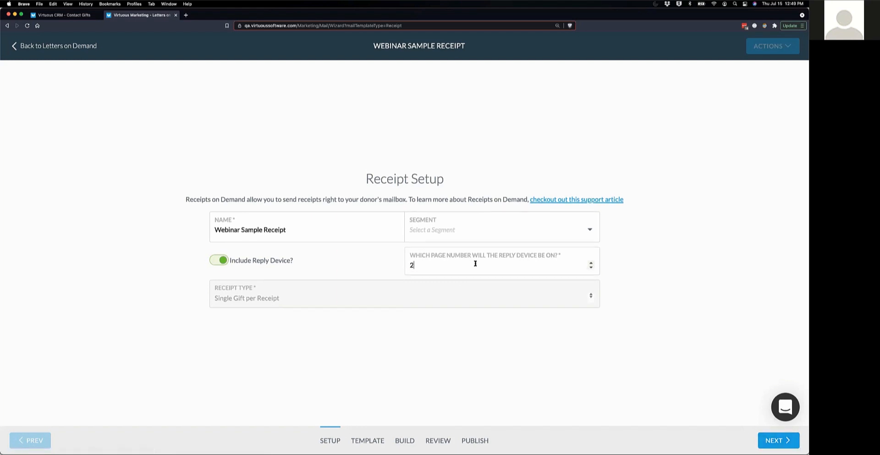
click(782, 441)
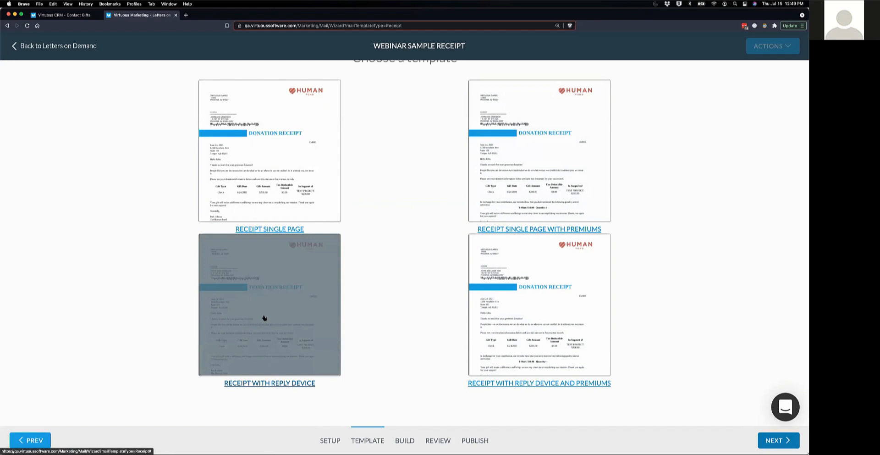
- Apply the Receipt with Reply Device template and review the letter, including THE HUMAN FUND footer and EIN
click(265, 317)
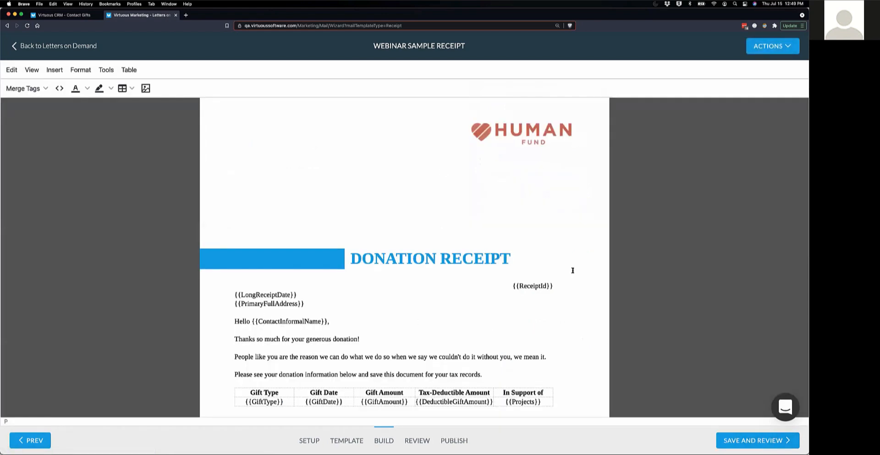
scroll(509, 298, down, 5)
scroll(510, 299, down, 2)
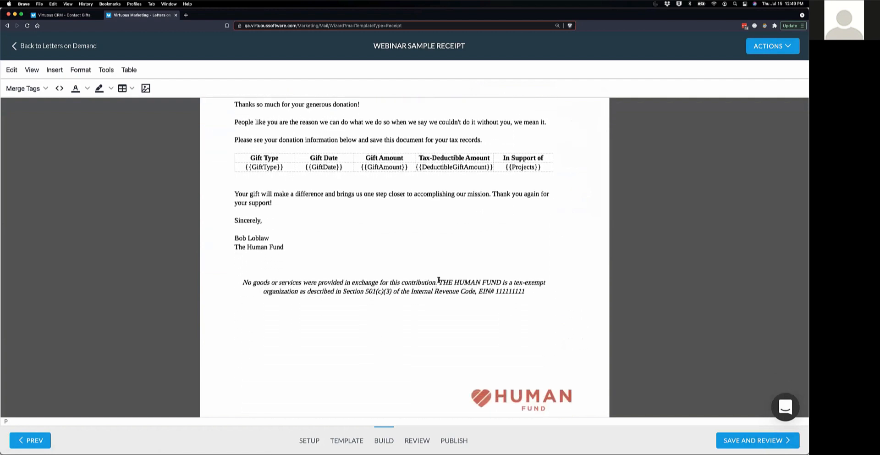
drag(439, 282, 501, 282)
click(498, 291)
double_click(503, 292)
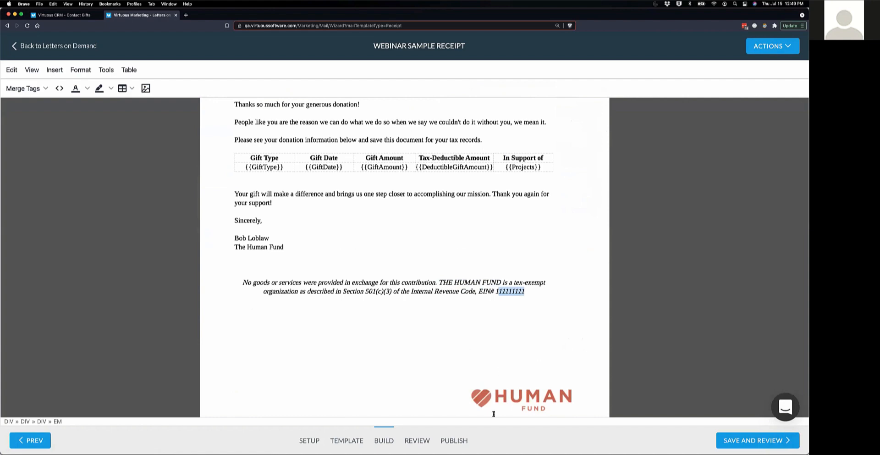
scroll(458, 298, down, 10)
scroll(473, 301, down, 2)
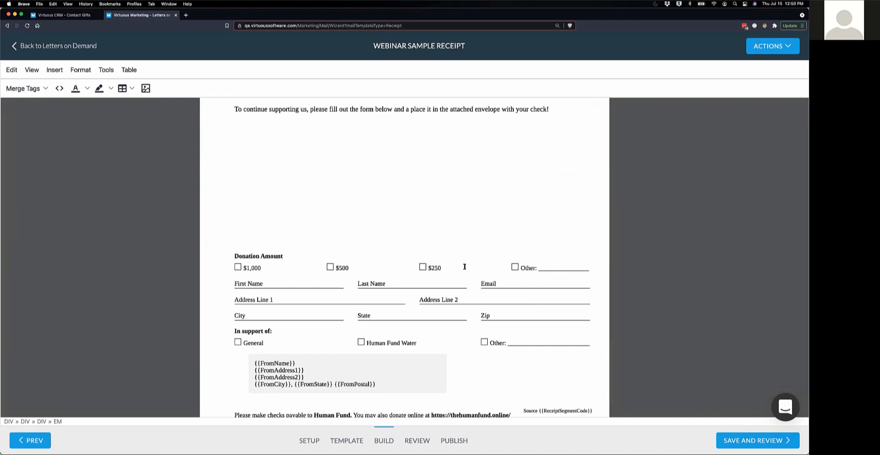
scroll(482, 209, up, 3)
scroll(482, 209, up, 15)
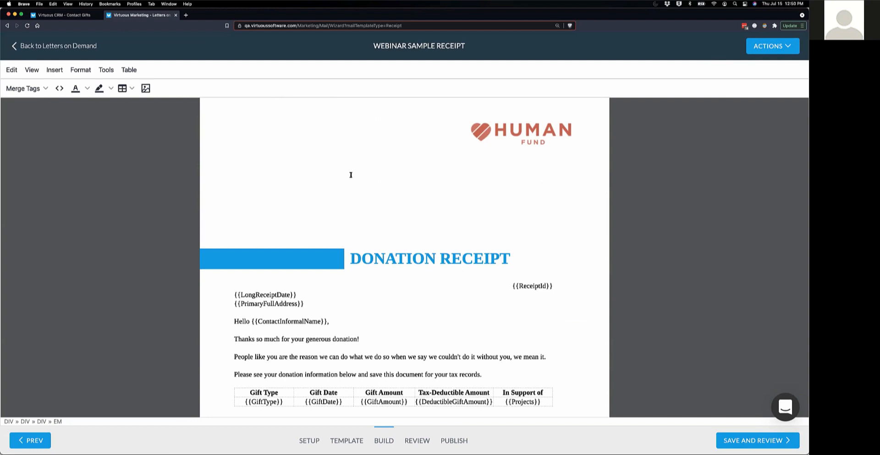
- Switch back to the Virtuous CRM - Contact Gifts browser tab
click(64, 15)
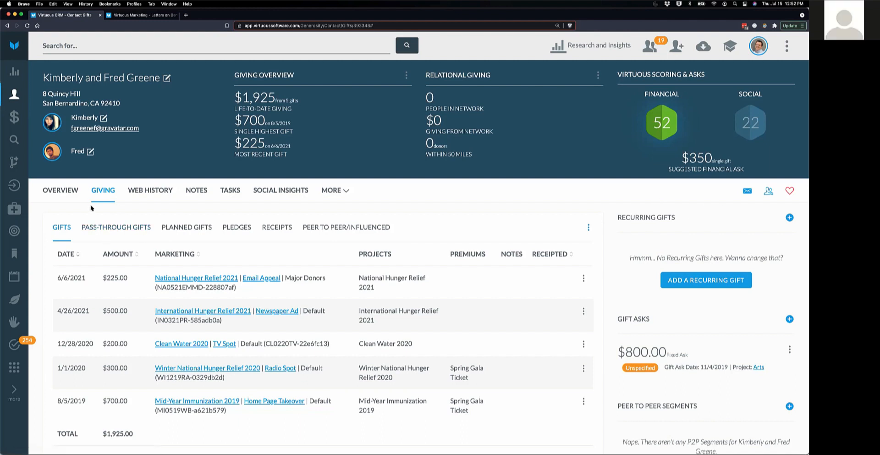
- Open the Receipting - Email query for editing from the Receipting page
click(18, 367)
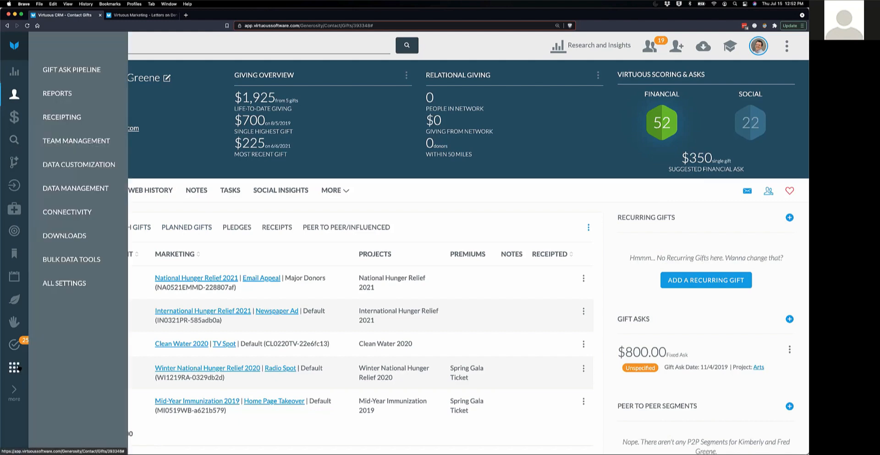
click(65, 117)
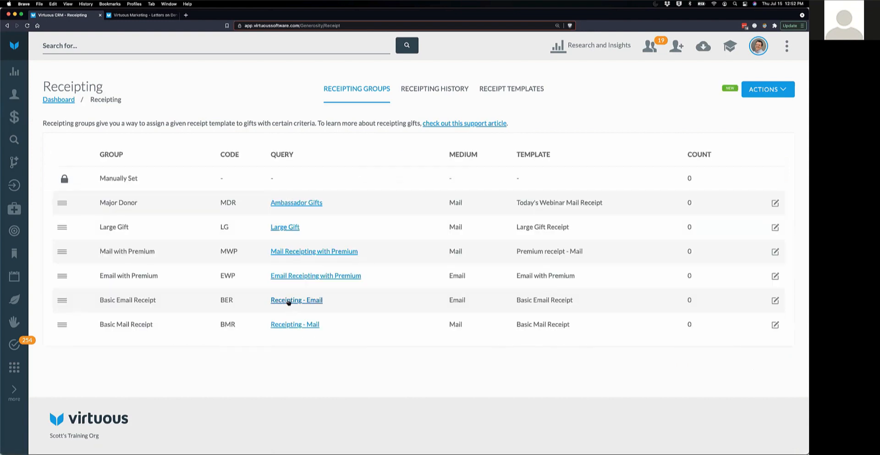
click(289, 301)
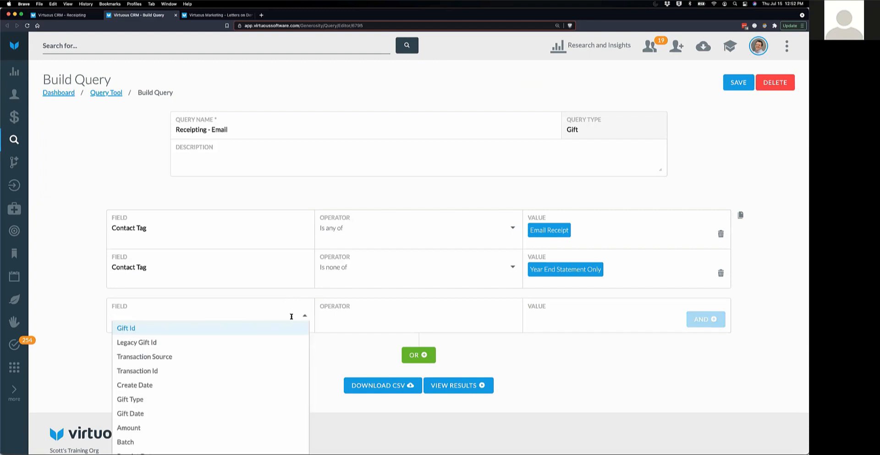
text(emai)
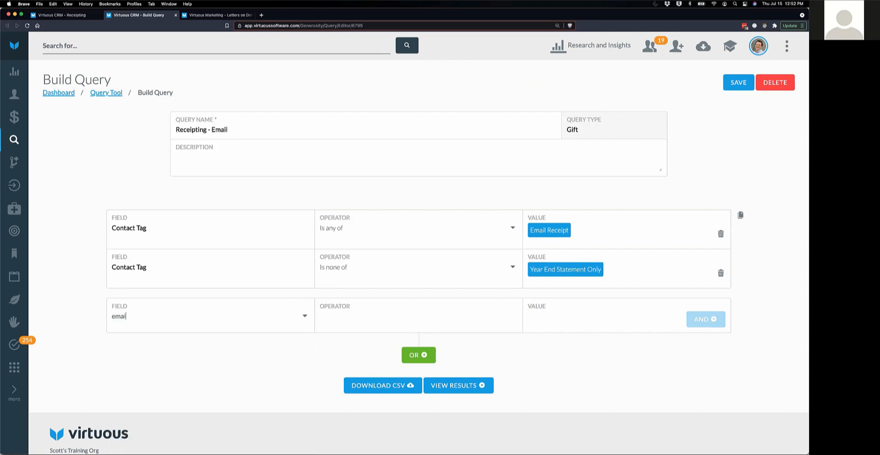
key(BackSpace)
key(BackSpace)
key(BackSpace)
key(BackSpace)
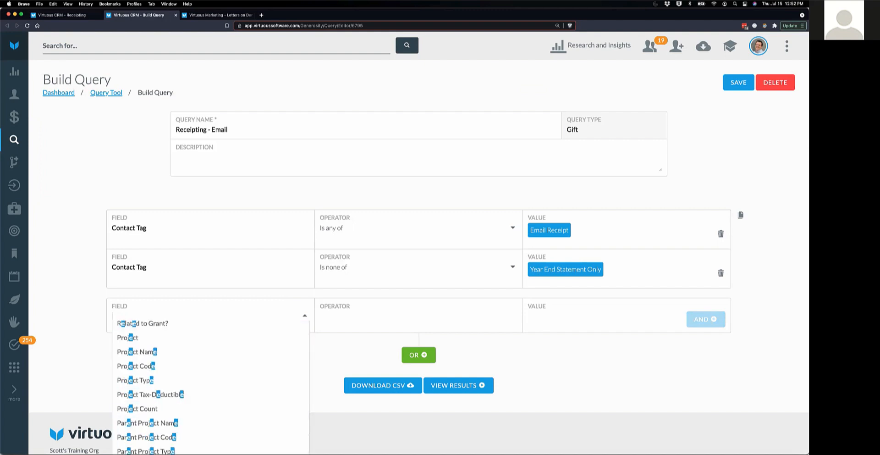
text(Em)
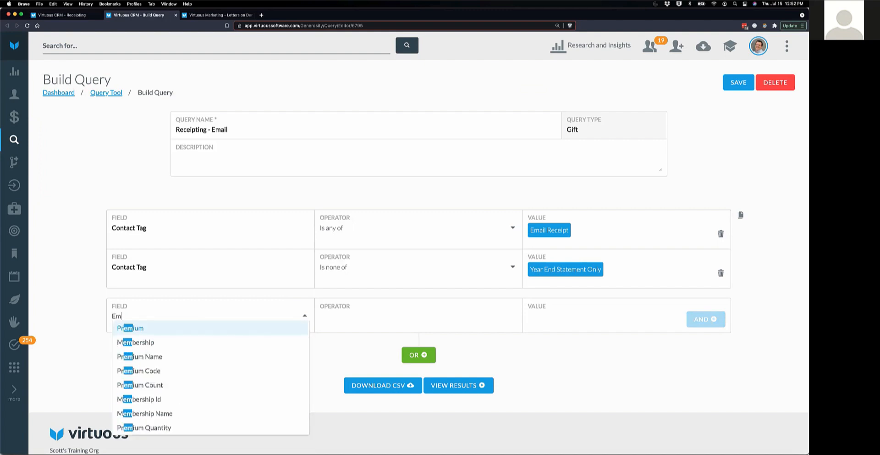
text(ail)
key(BackSpace)
key(BackSpace)
key(BackSpace)
key(BackSpace)
key(BackSpace)
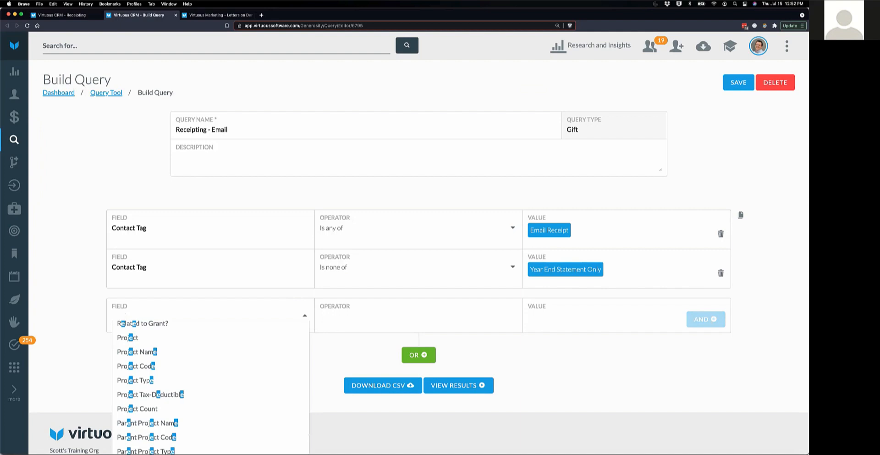
click(87, 178)
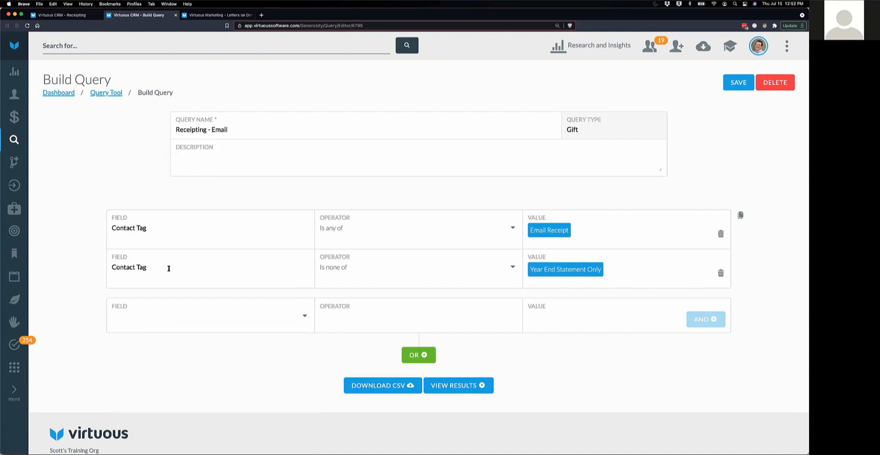
- Add the condition Contacts In 'Individual Has Email is True' and close the query tab
click(240, 317)
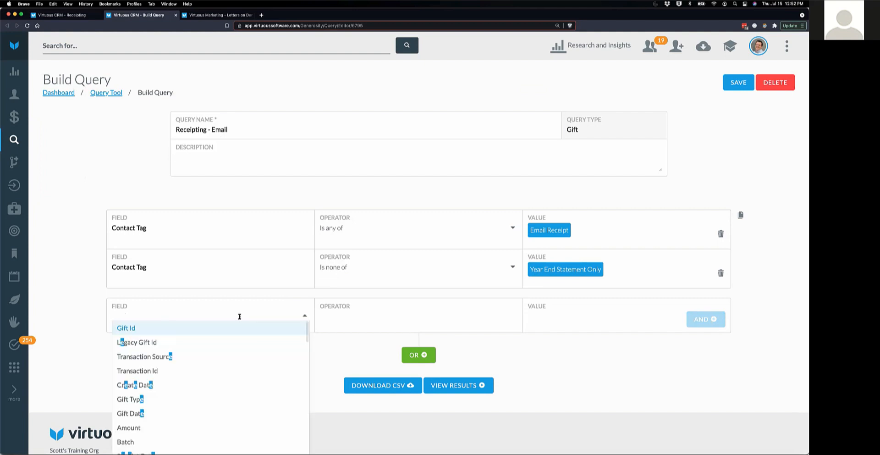
text(Contacts)
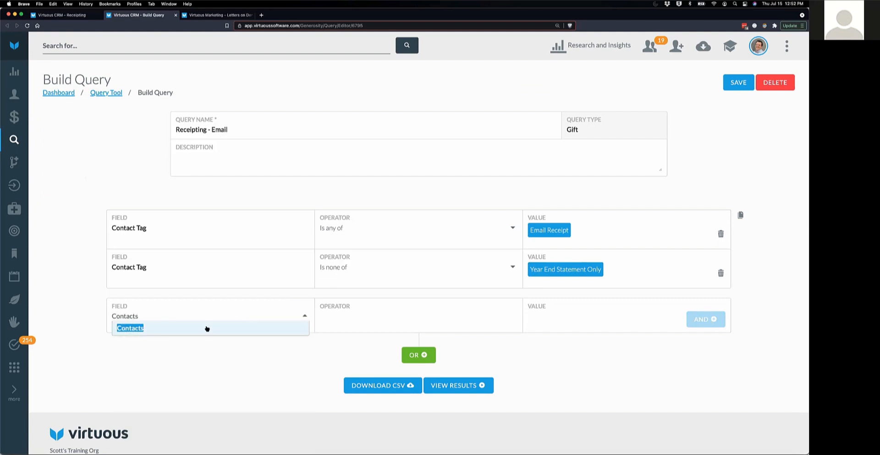
click(207, 328)
click(358, 318)
click(359, 327)
click(546, 315)
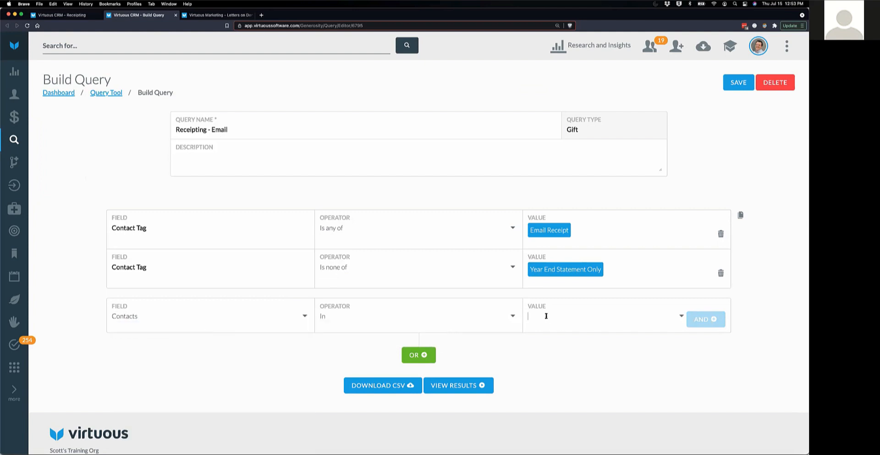
text(EDmail)
key(BackSpace)
key(BackSpace)
key(BackSpace)
key(BackSpace)
key(BackSpace)
text(Email)
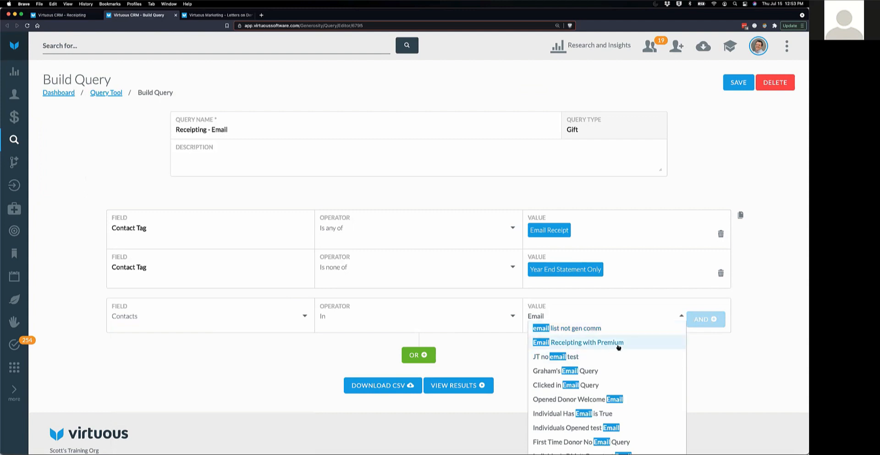
scroll(616, 344, down, 1)
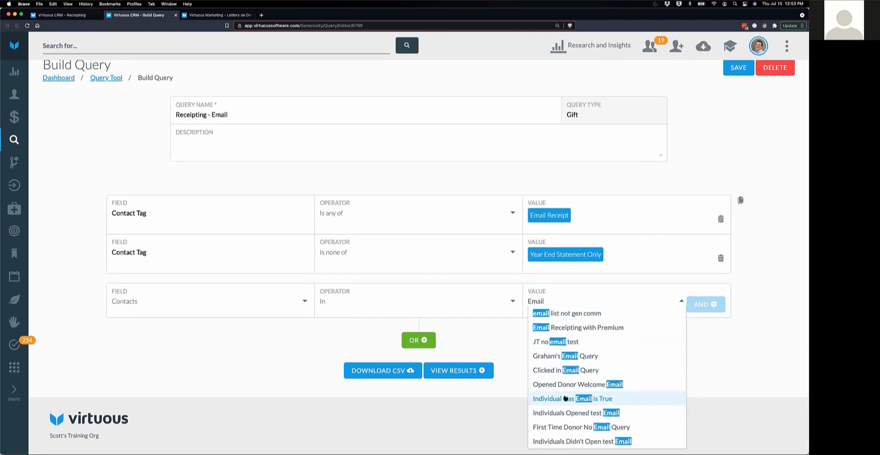
click(561, 400)
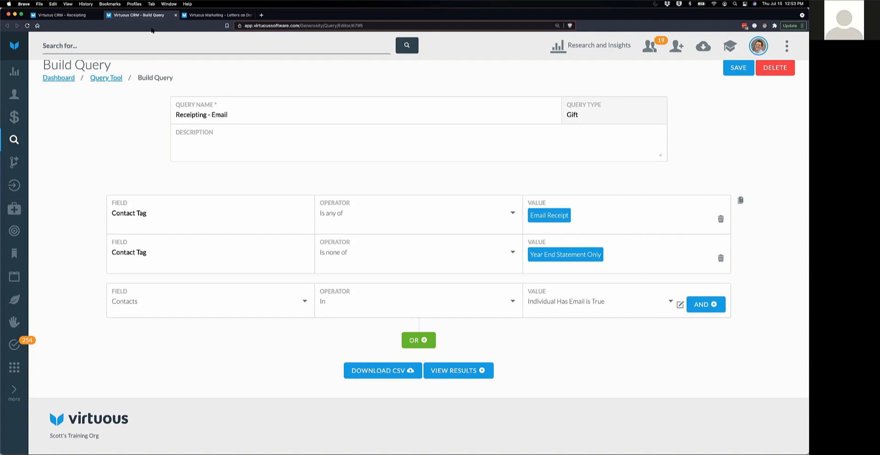
click(176, 15)
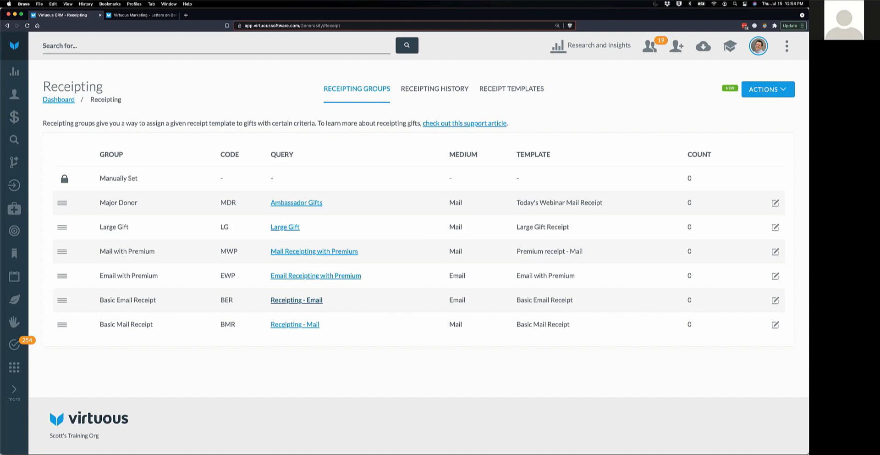
- Filter receipt templates to names containing 'Webinar' and open Today's Webinar Email Template
click(501, 93)
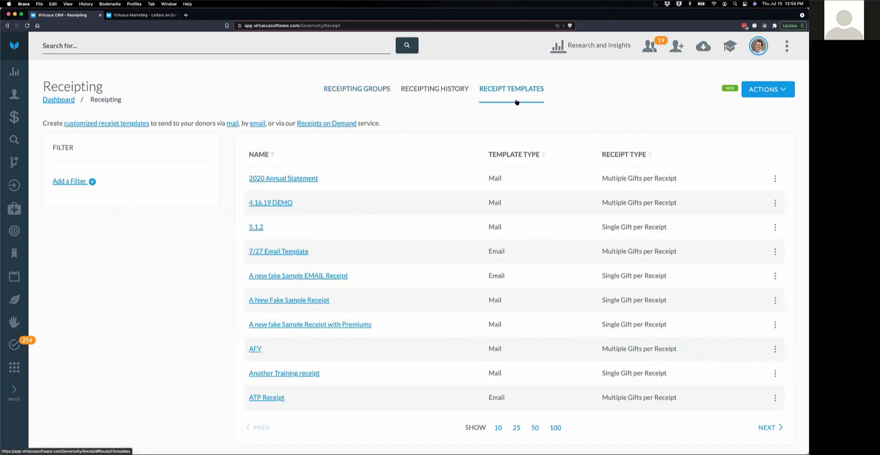
click(75, 182)
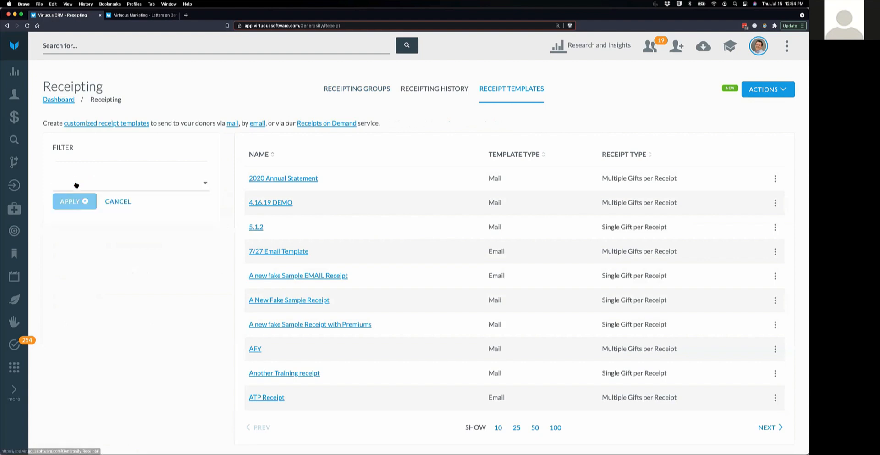
click(76, 185)
click(86, 212)
click(87, 223)
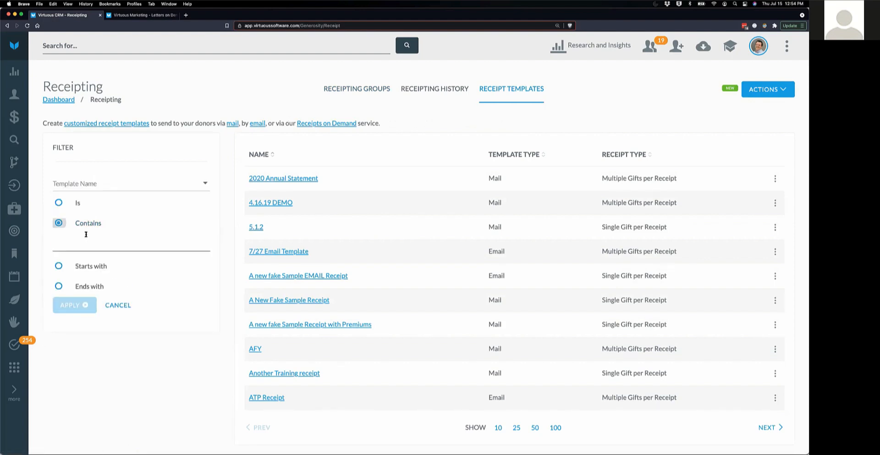
click(85, 234)
text(Webinar)
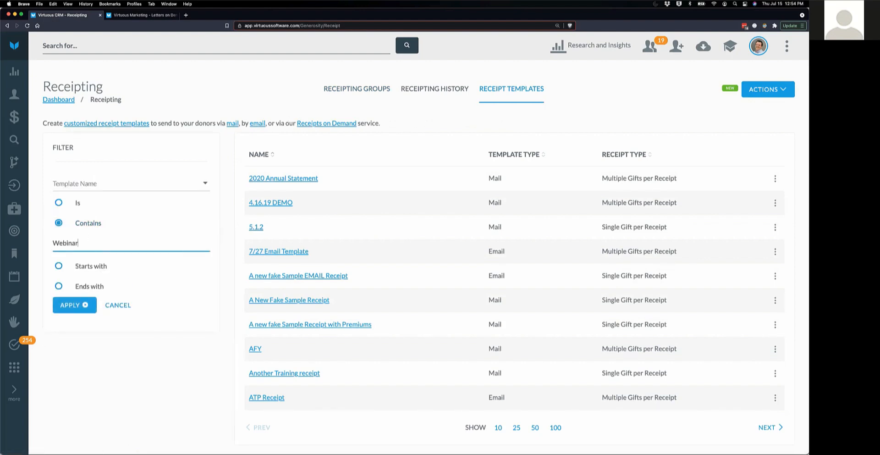
click(76, 308)
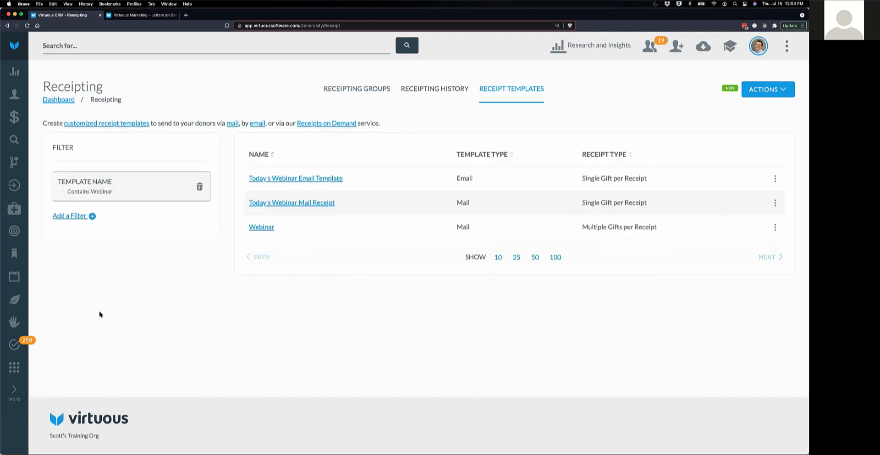
click(320, 180)
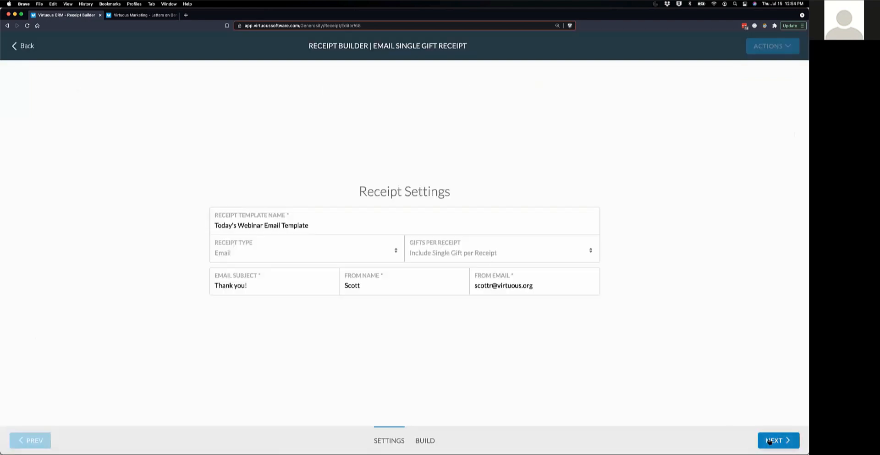
- Move on to building the email receipt and delete its Thank You image
click(770, 441)
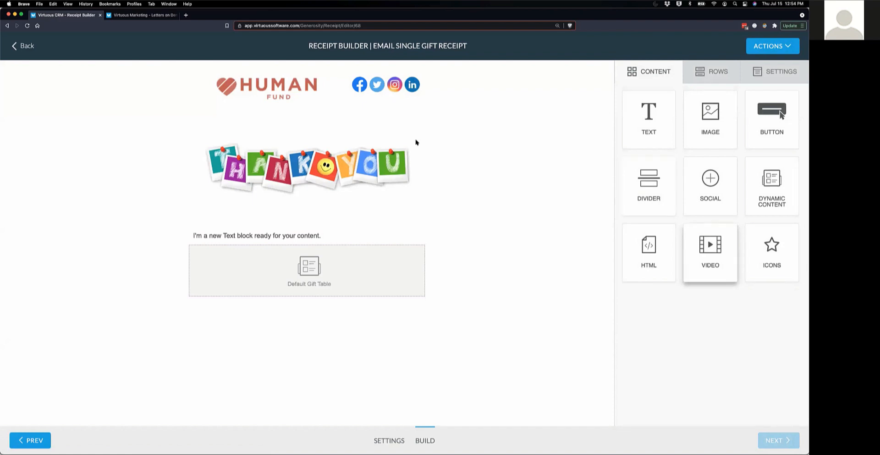
click(366, 169)
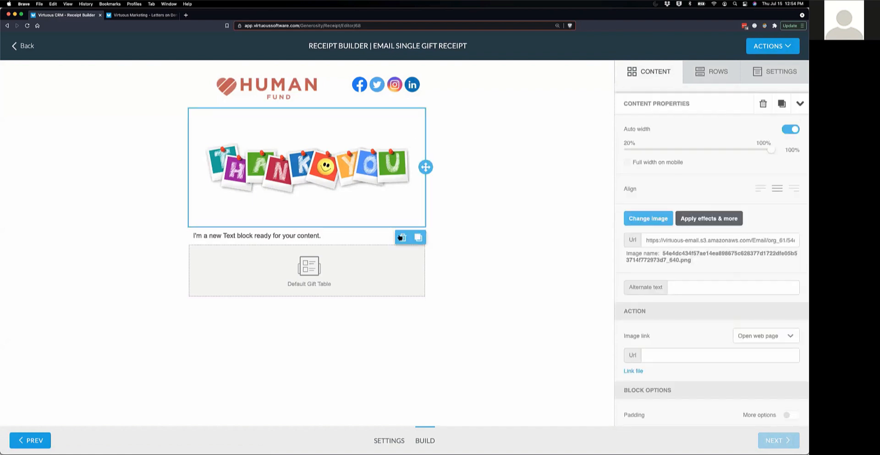
click(402, 237)
- Place a video block above the text block, then bring up the Webinar Sample Receipt letter
drag(737, 250, 322, 109)
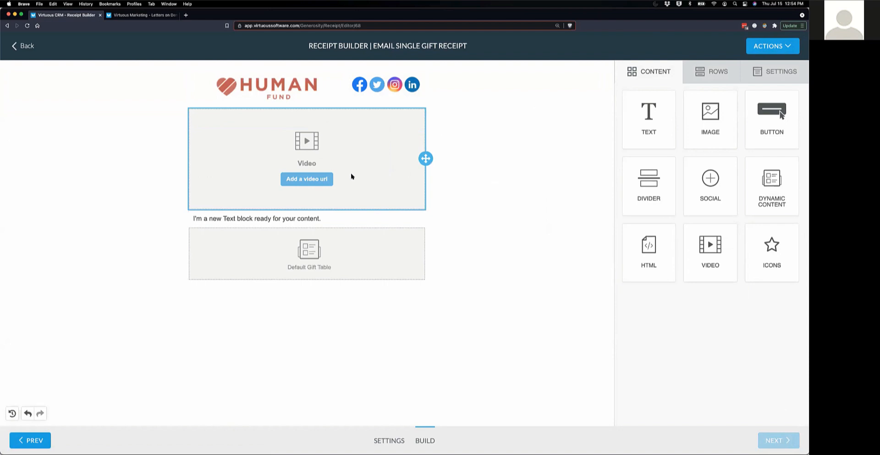
click(297, 181)
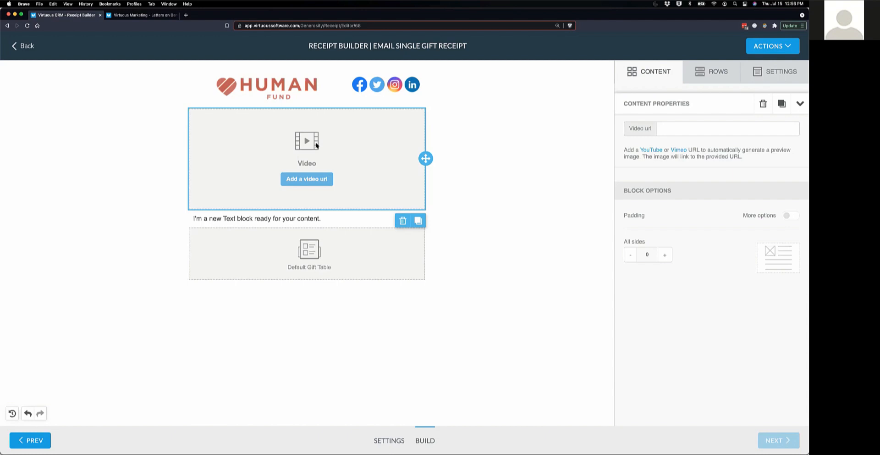
click(137, 16)
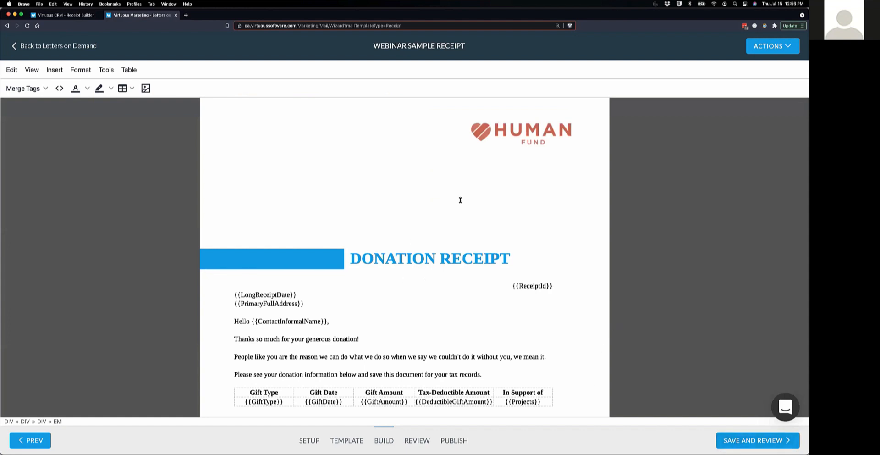
- Save the Webinar Sample Receipt letter through to Review, then return to the email receipt builder
click(743, 442)
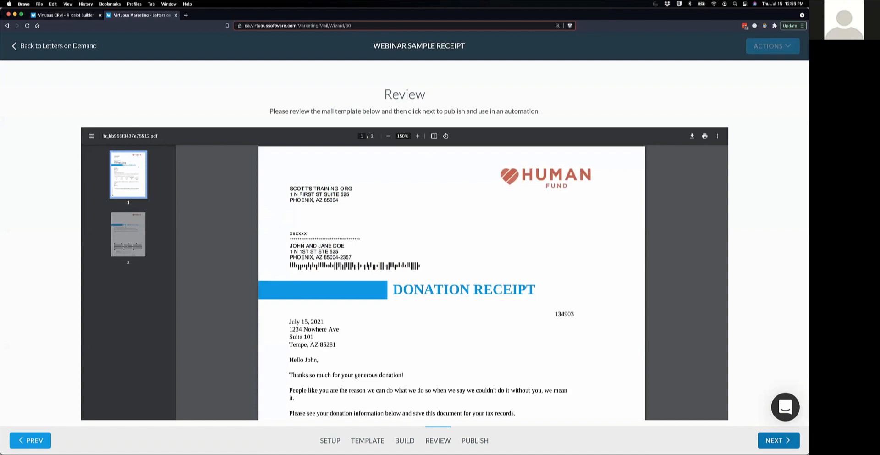
click(69, 15)
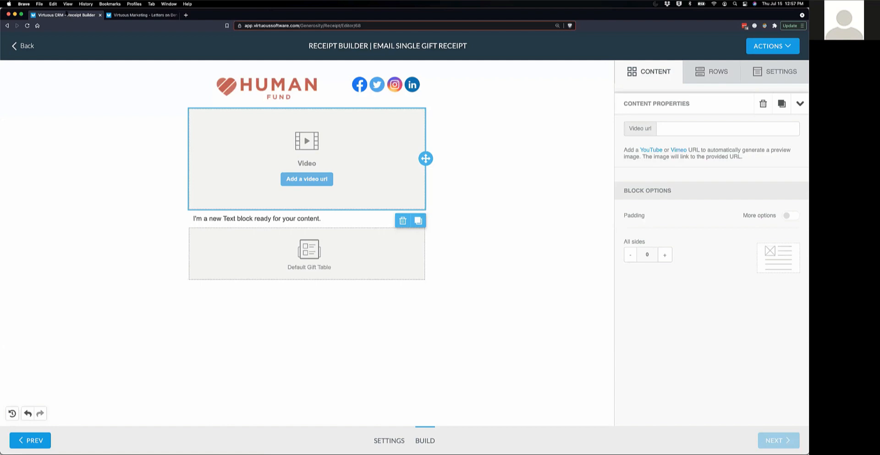
- Leave the receipt builder, confirming the exit, and start a new Queue Receipting run
click(32, 54)
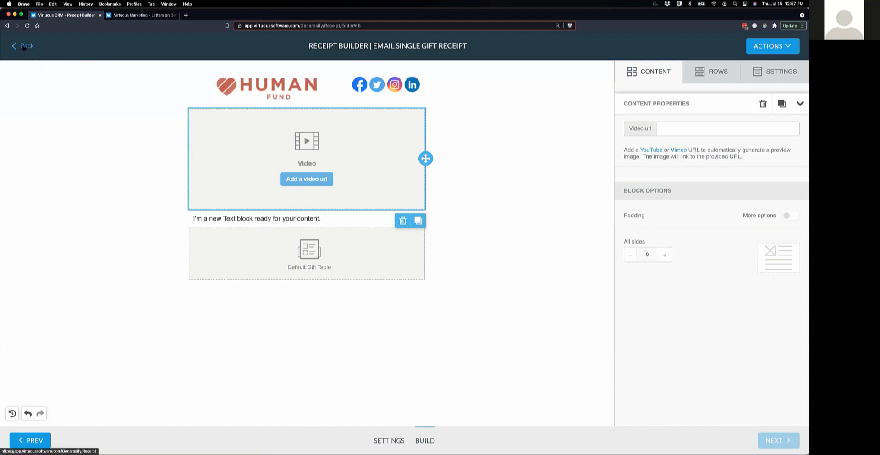
click(422, 159)
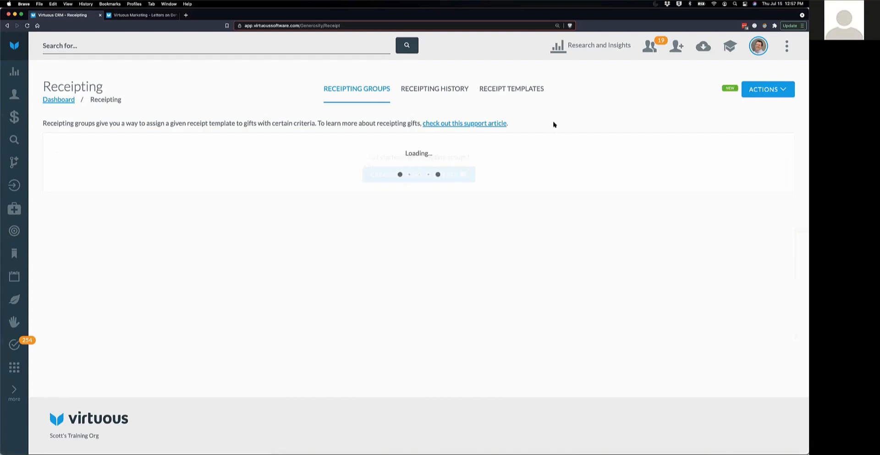
click(768, 90)
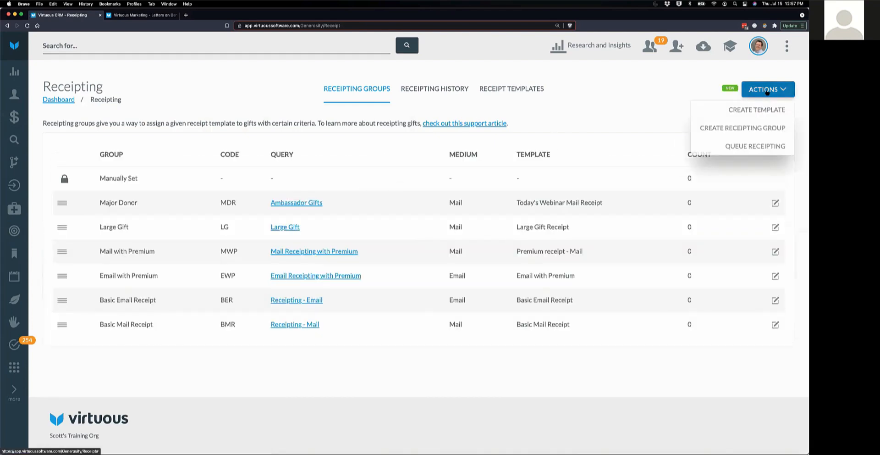
click(761, 147)
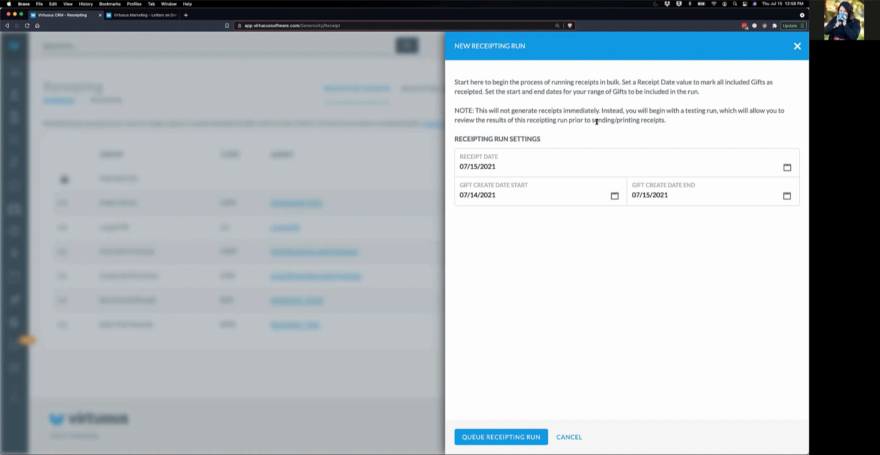
- Cancel the receipting run and reach out to the team about the NEW Receipts on Demand
click(567, 437)
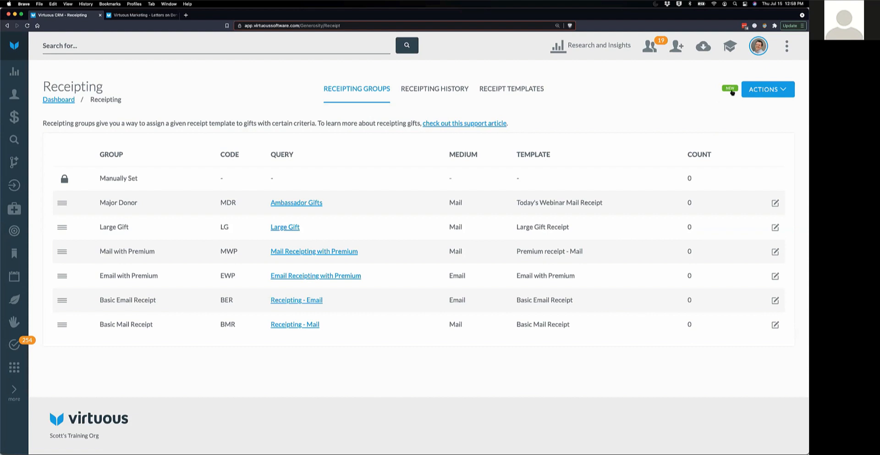
mouse_move(730, 89)
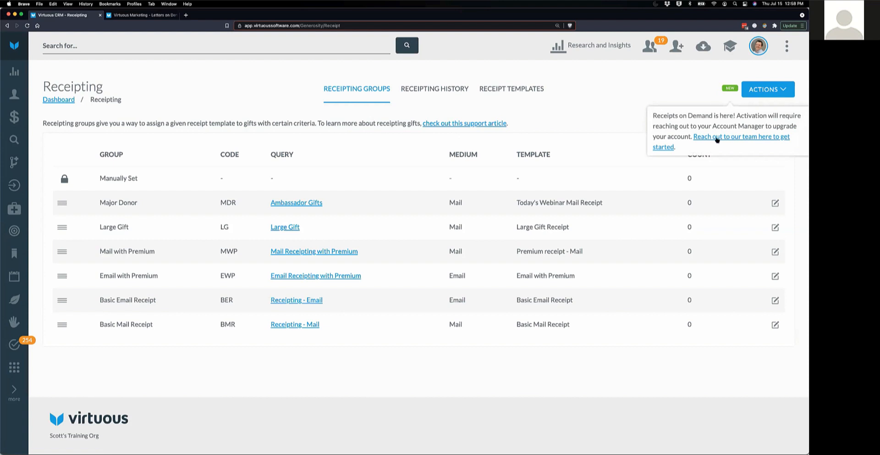
click(710, 139)
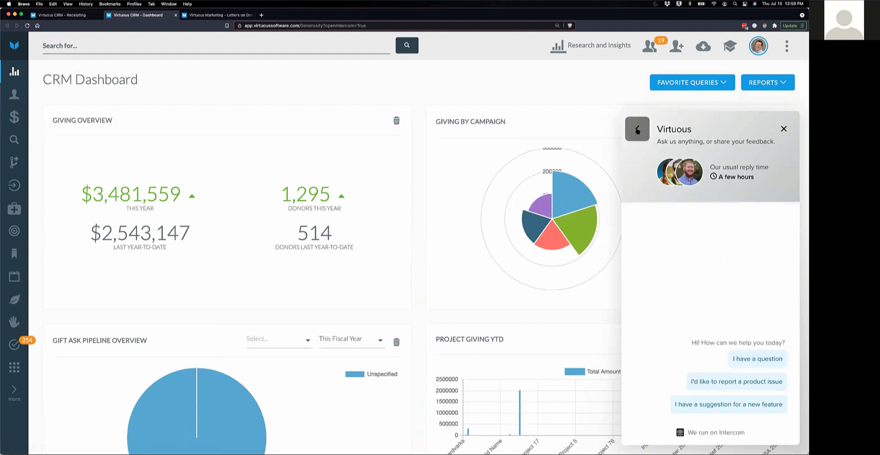
- Close the support chat and Dashboard tab, then bring the Question Time! slideshow forward
click(637, 131)
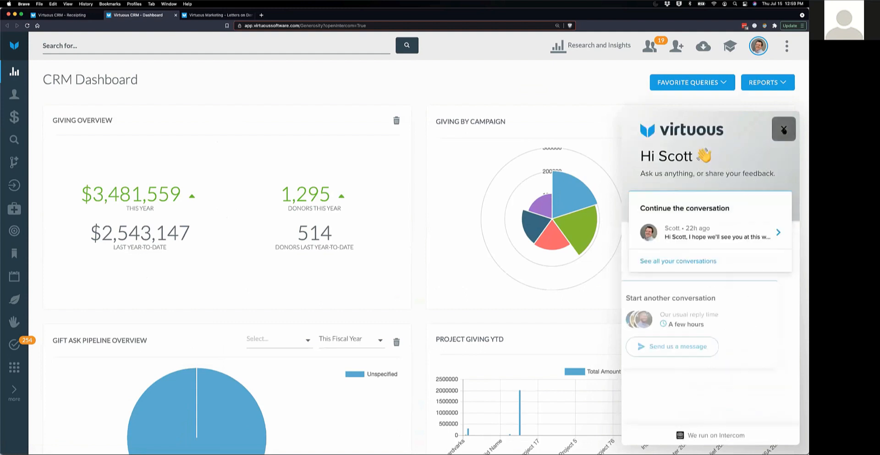
click(782, 129)
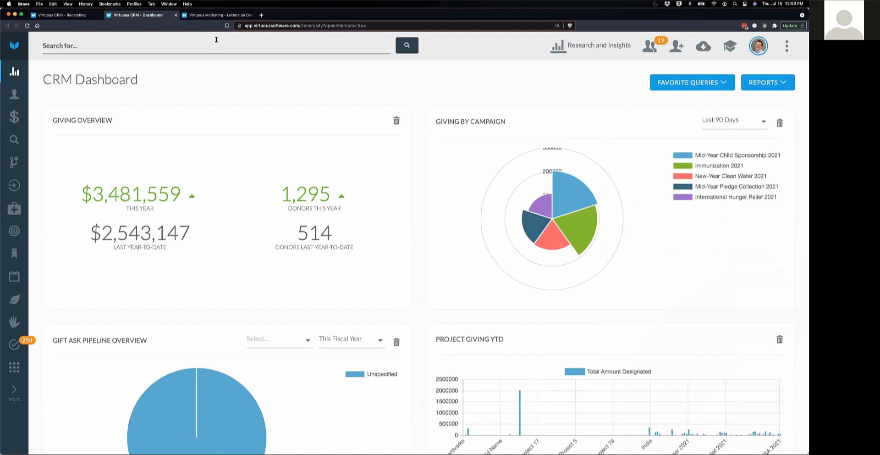
click(176, 16)
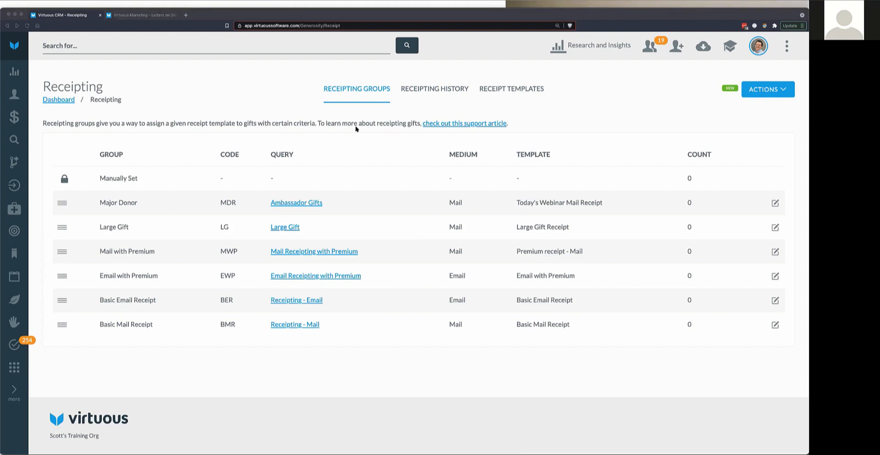
click(250, 3)
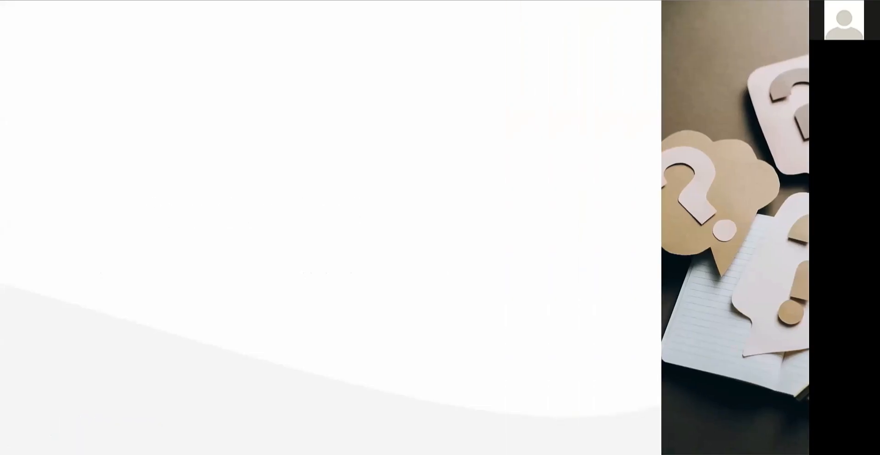